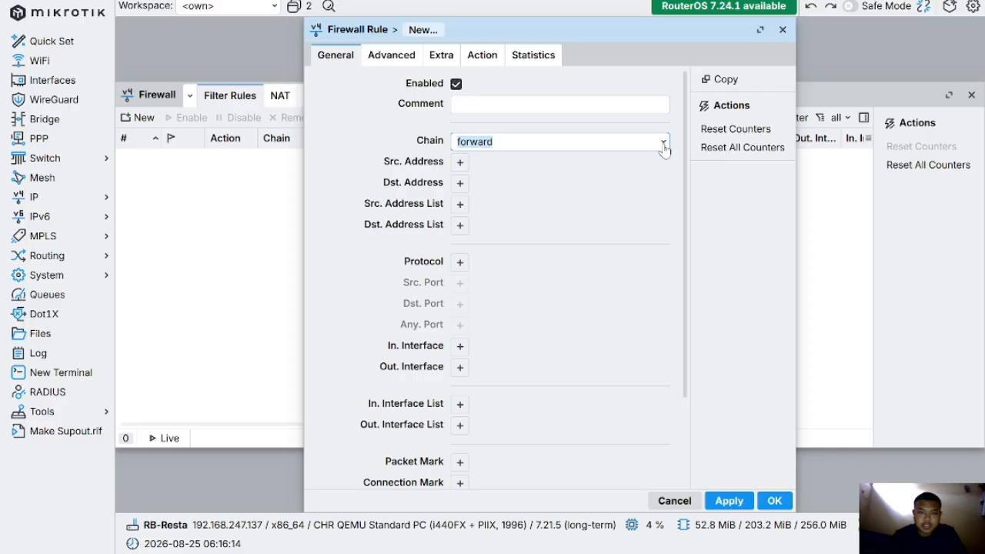
Set the new firewall rule's chain to input and add an empty source address entry
{"action": "left_click", "coordinate": [589, 141]}
{"action": "left_click", "coordinate": [522, 175]}
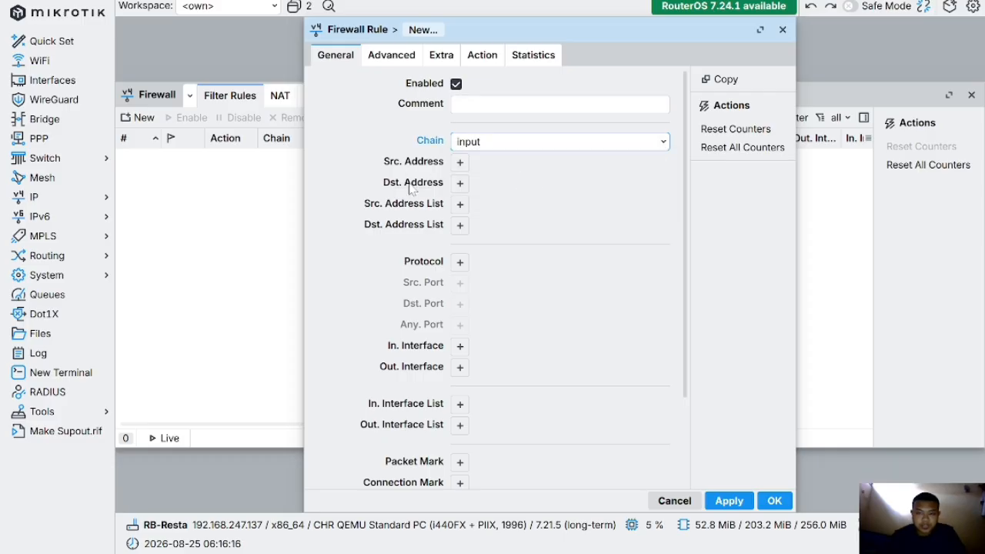
{"action": "left_click", "coordinate": [459, 162]}
{"action": "key", "text": "BackSpace"}
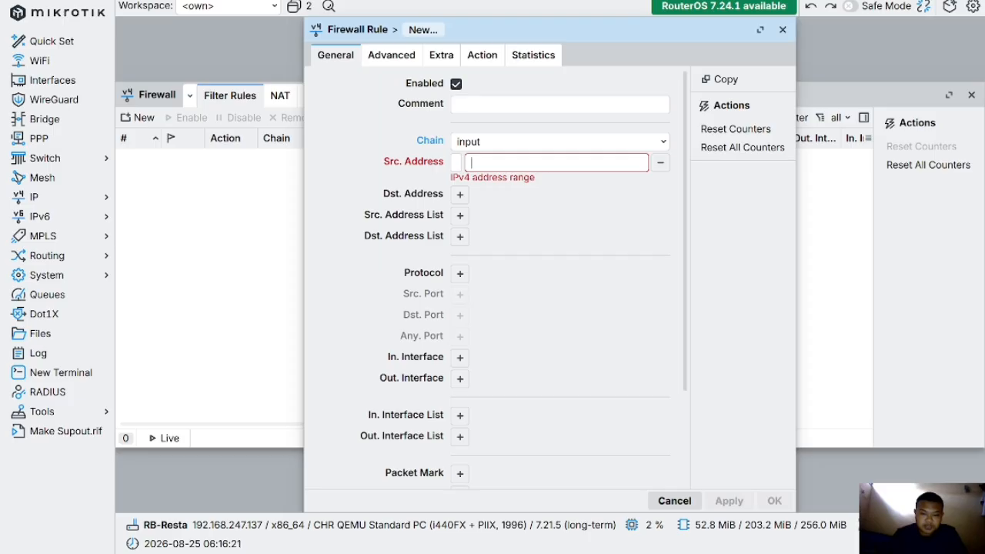
Switch to the PNETLab topology, open VPC 5's console and request an address with "ip dhcp"
{"action": "left_click", "coordinate": [631, 519]}
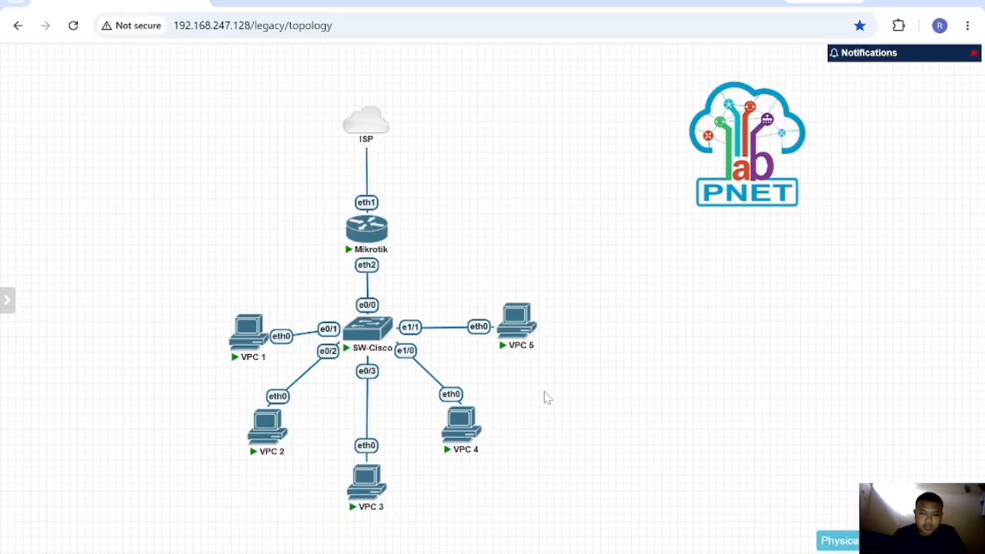
{"action": "left_click", "coordinate": [524, 332]}
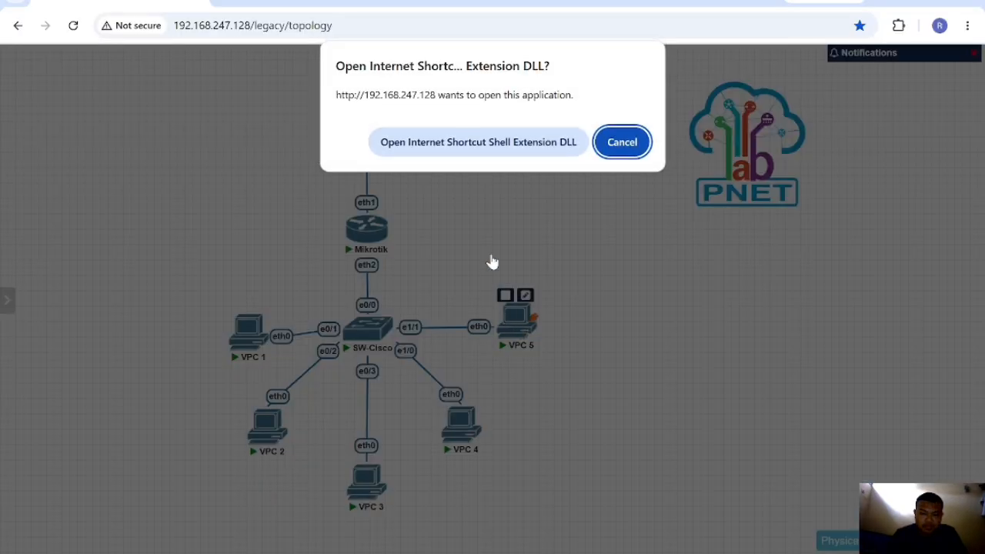
{"action": "left_click", "coordinate": [504, 142]}
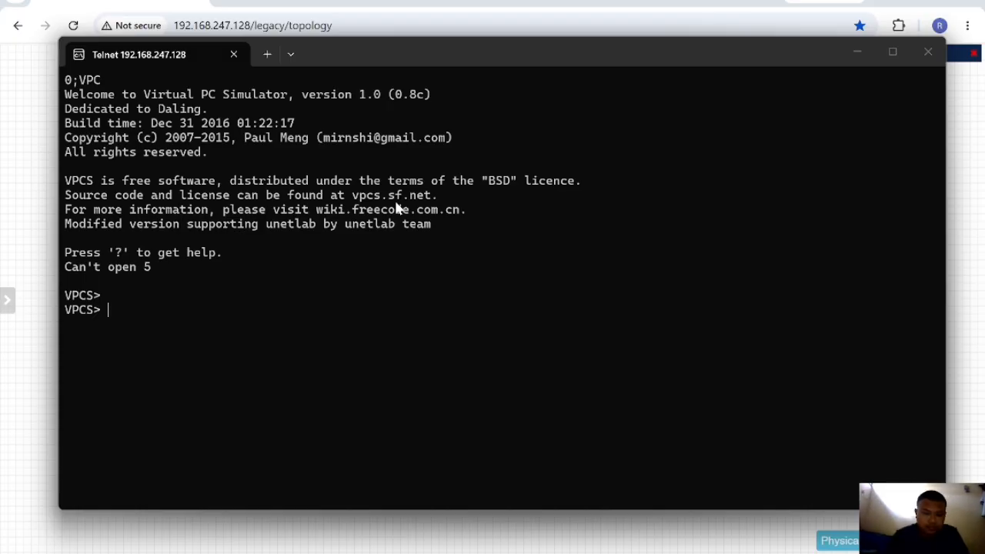
{"action": "type", "text": "ip dhcp"}
{"action": "key", "text": "Return"}
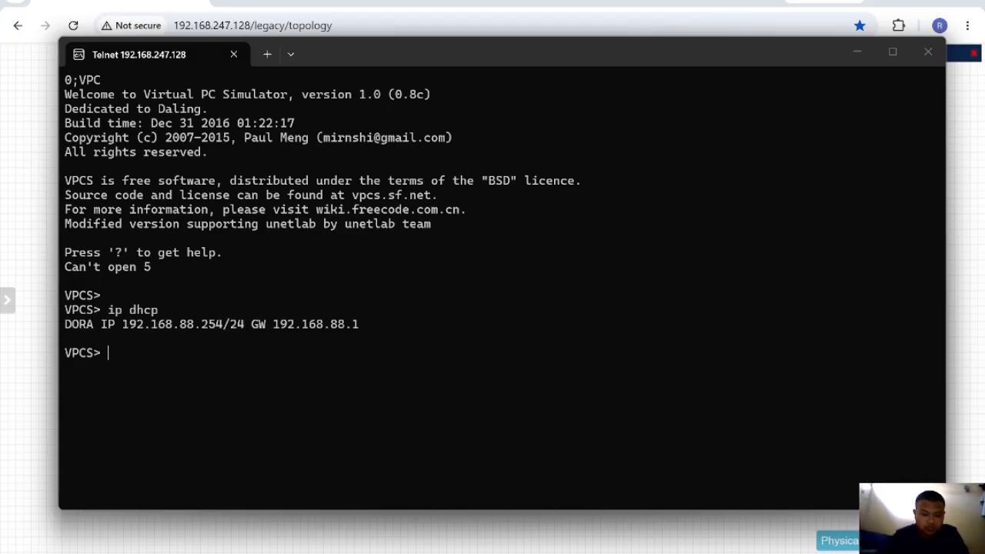
Display VPC 5's IP configuration with "sh ip" and highlight its IP address
{"action": "type", "text": "sh ip"}
{"action": "key", "text": "Return"}
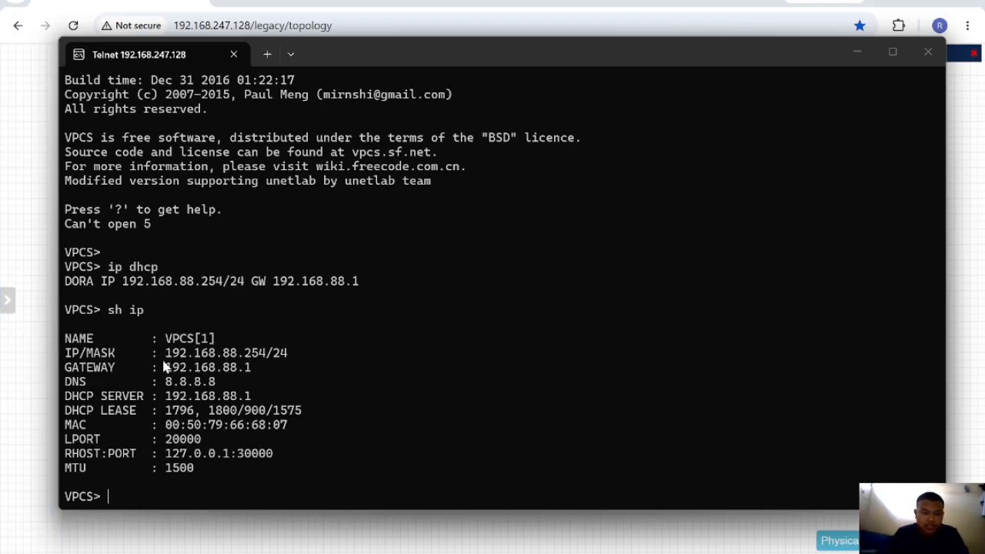
{"action": "left_click_drag", "start_coordinate": [160, 356], "coordinate": [267, 365]}
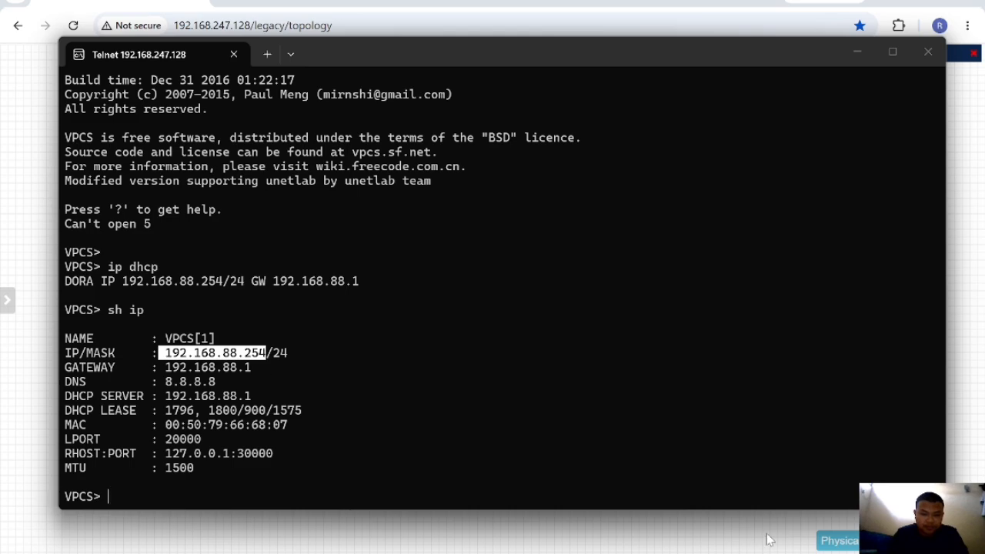
Switch back to WinBox and set the firewall rule's source address to 192.168.88.254 and its protocol to icmp
{"action": "key", "text": "alt+Tab"}
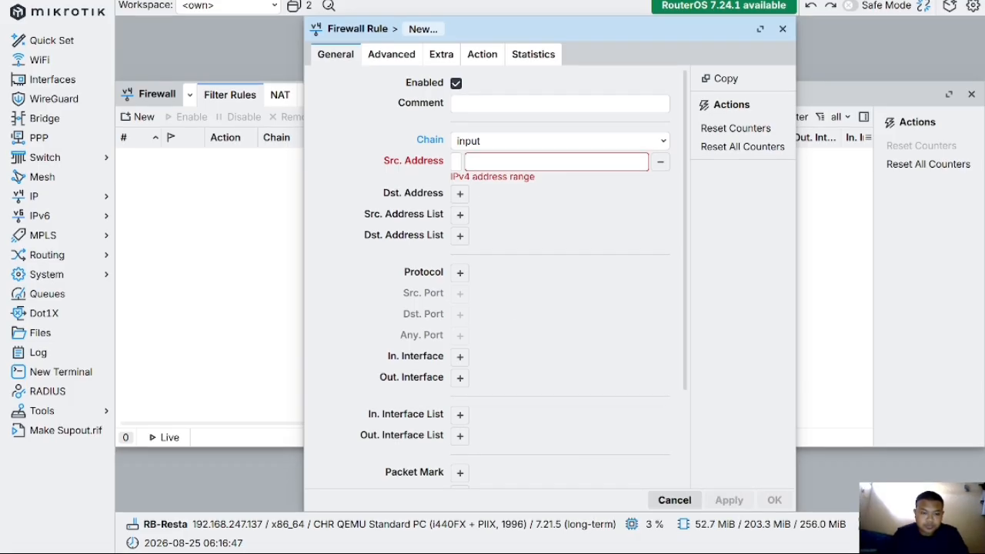
{"action": "type", "text": "192.168"}
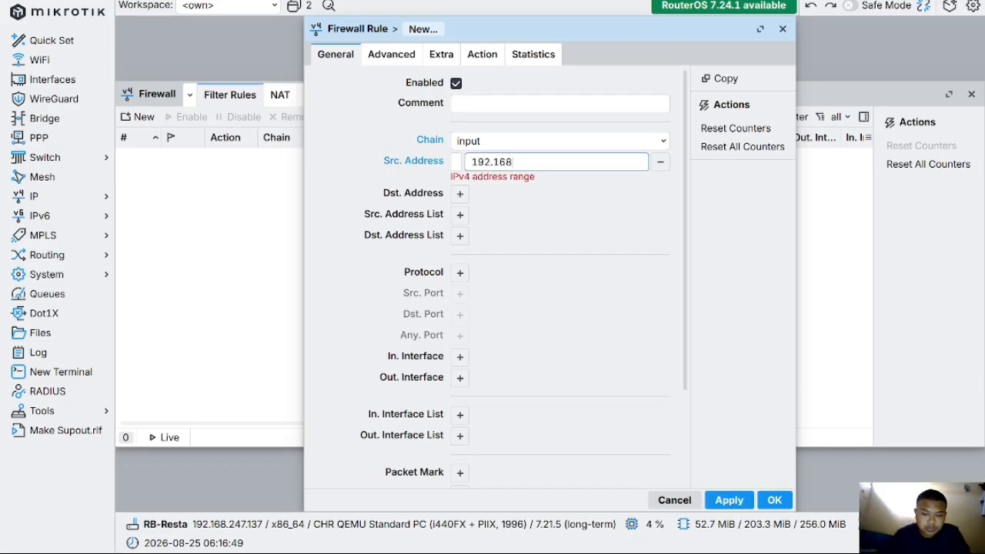
{"action": "type", "text": ".88"}
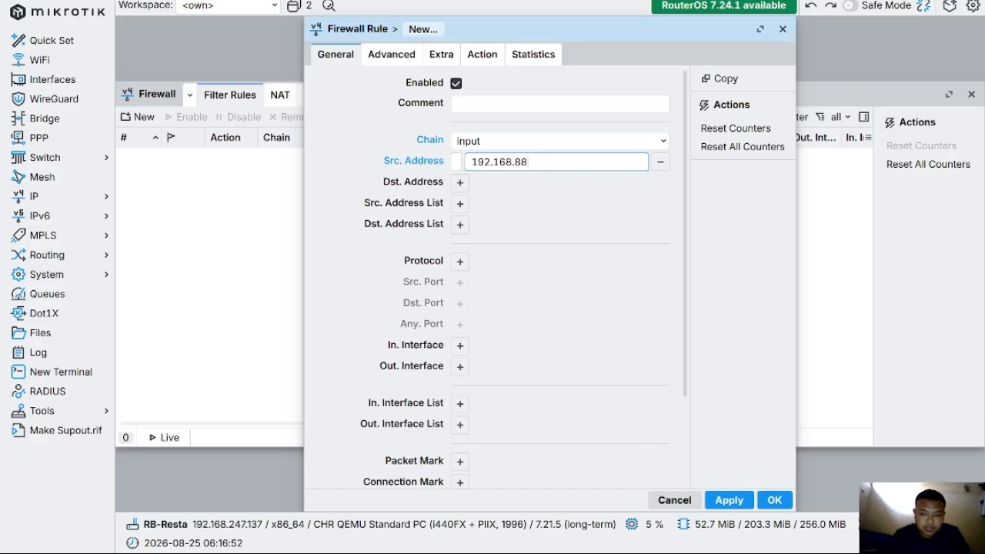
{"action": "type", "text": ".254"}
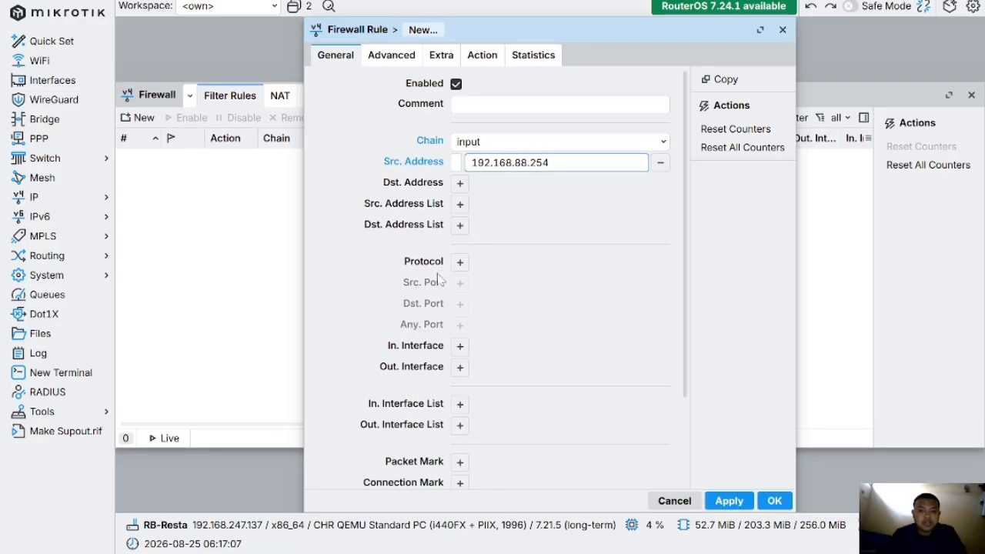
{"action": "left_click", "coordinate": [459, 262]}
{"action": "left_click", "coordinate": [642, 262]}
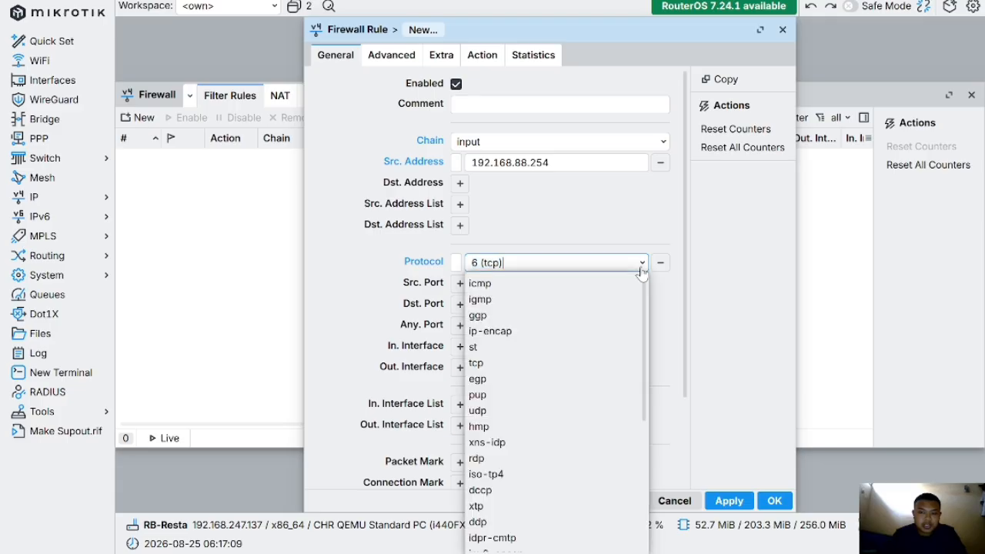
{"action": "left_click", "coordinate": [523, 282]}
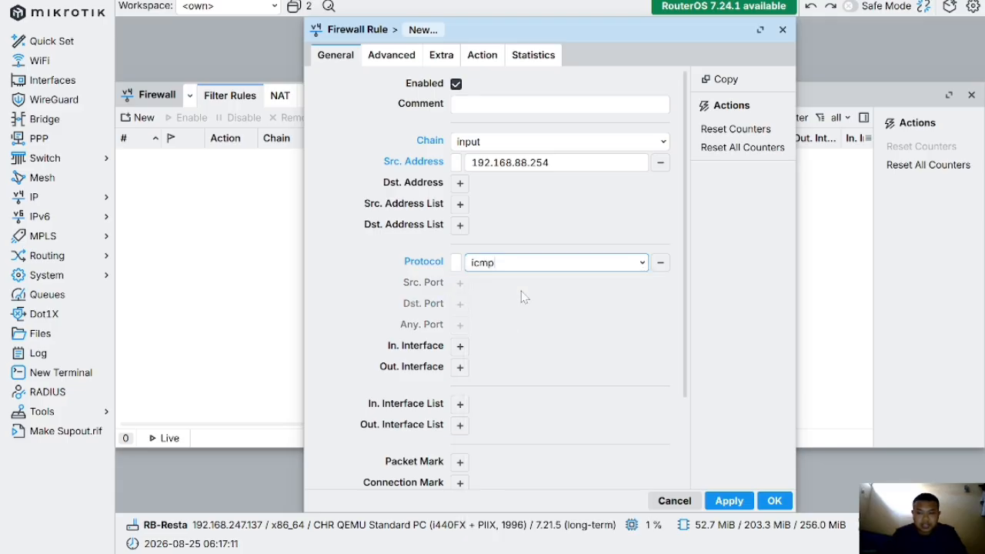
Set the rule's action to accept, then apply and save the rule
{"action": "left_click", "coordinate": [479, 55]}
{"action": "left_click", "coordinate": [504, 87]}
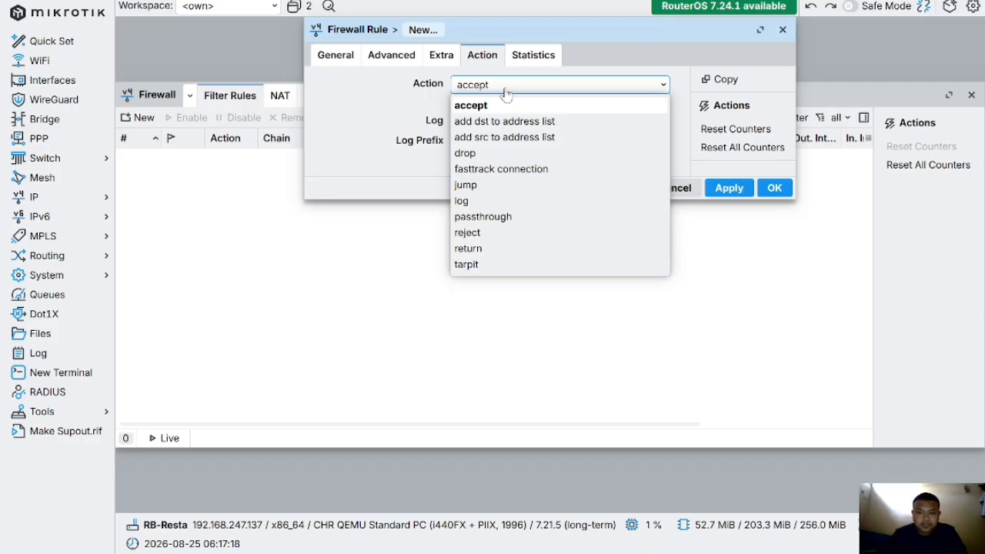
{"action": "left_click", "coordinate": [493, 108]}
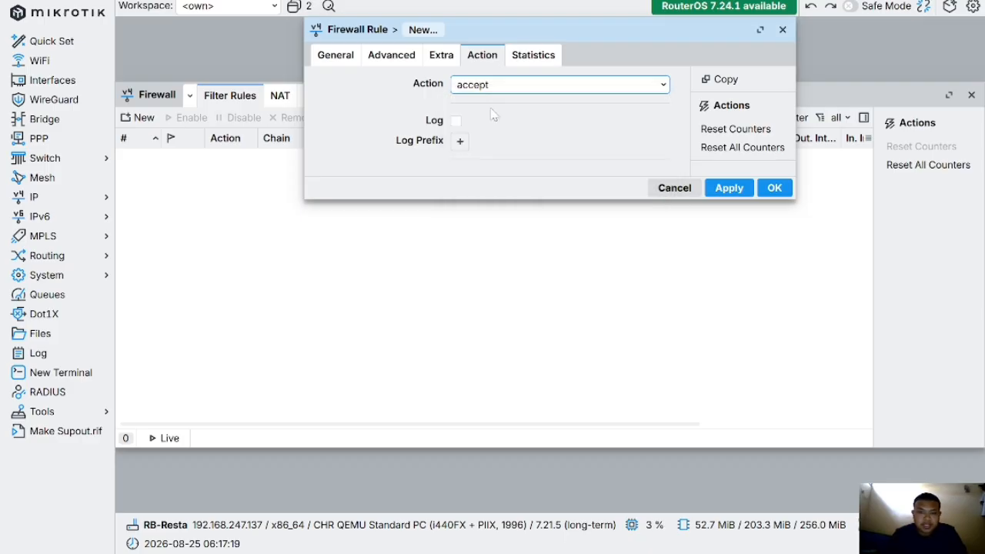
{"action": "left_click", "coordinate": [728, 189]}
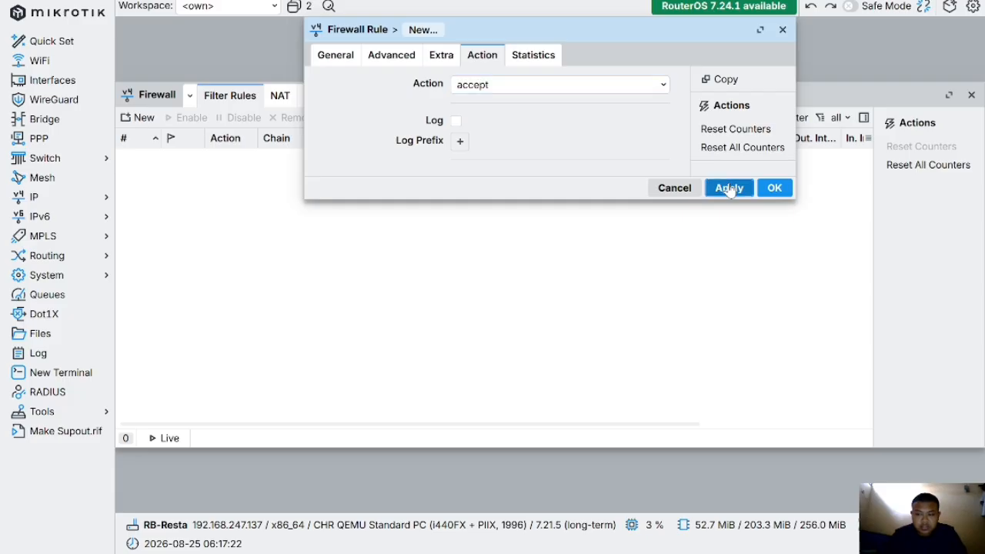
{"action": "left_click", "coordinate": [775, 192]}
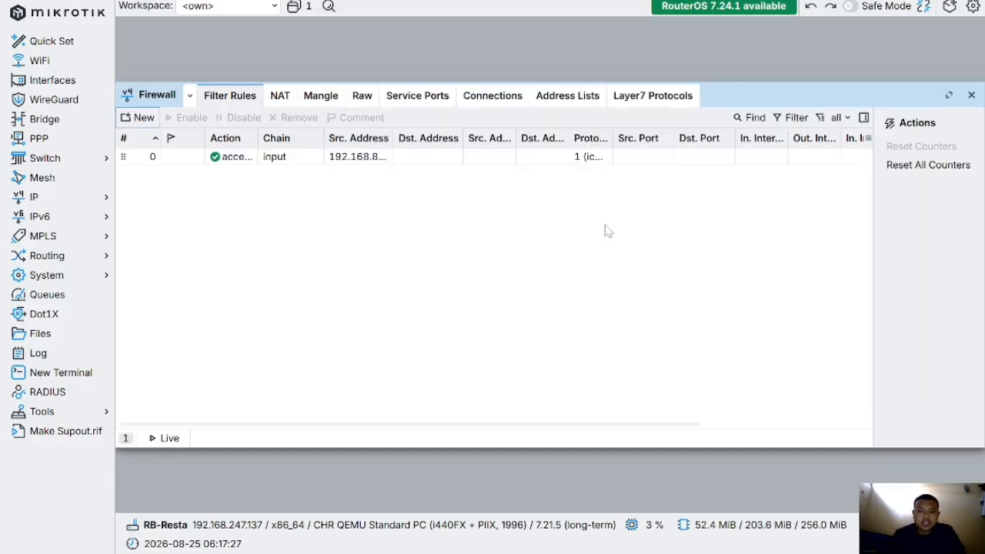
Create a second filter rule with its action set to drop
{"action": "left_click", "coordinate": [144, 121]}
{"action": "left_click", "coordinate": [506, 246]}
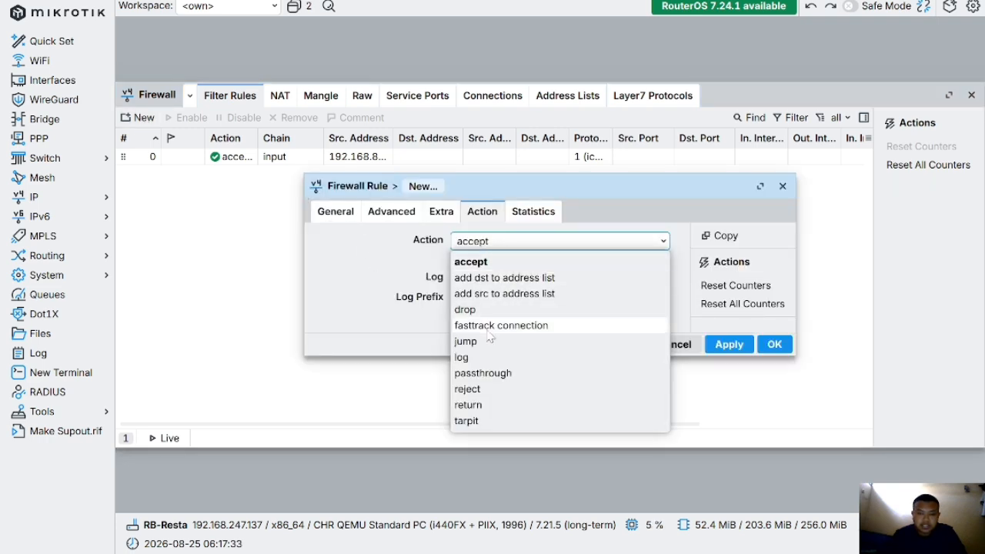
{"action": "left_click", "coordinate": [465, 311]}
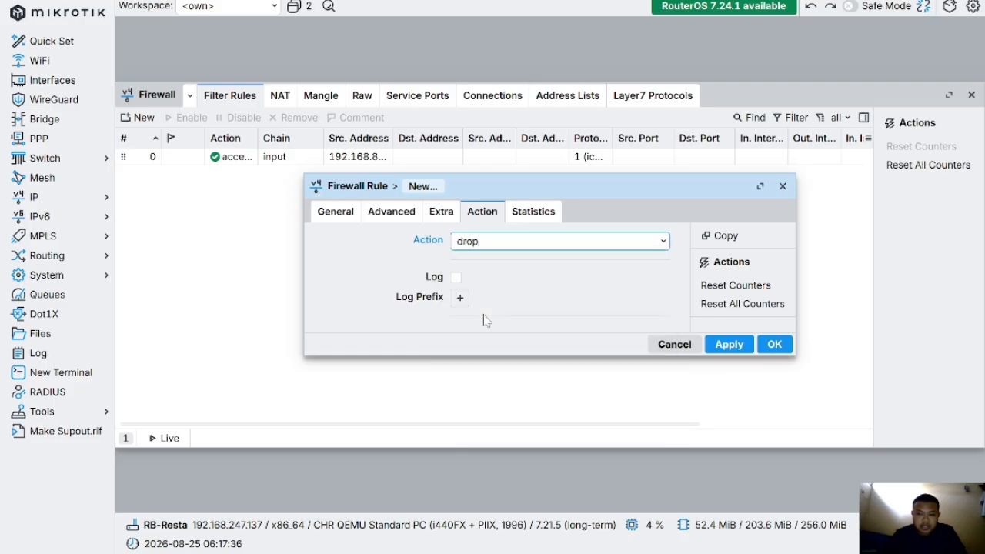
Set the drop rule's chain to input and its protocol to icmp, then apply and save it
{"action": "left_click", "coordinate": [336, 212]}
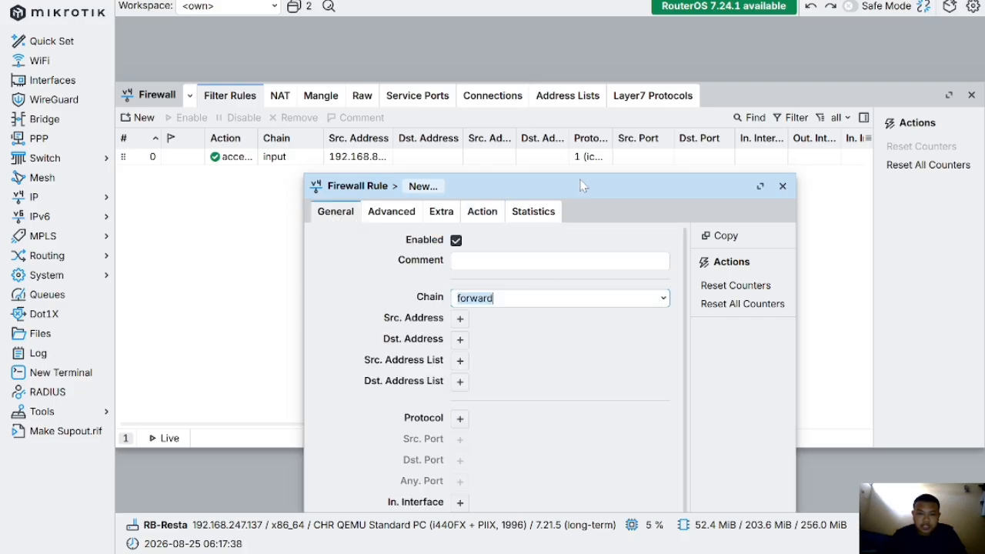
{"action": "left_click_drag", "start_coordinate": [554, 186], "coordinate": [541, 78]}
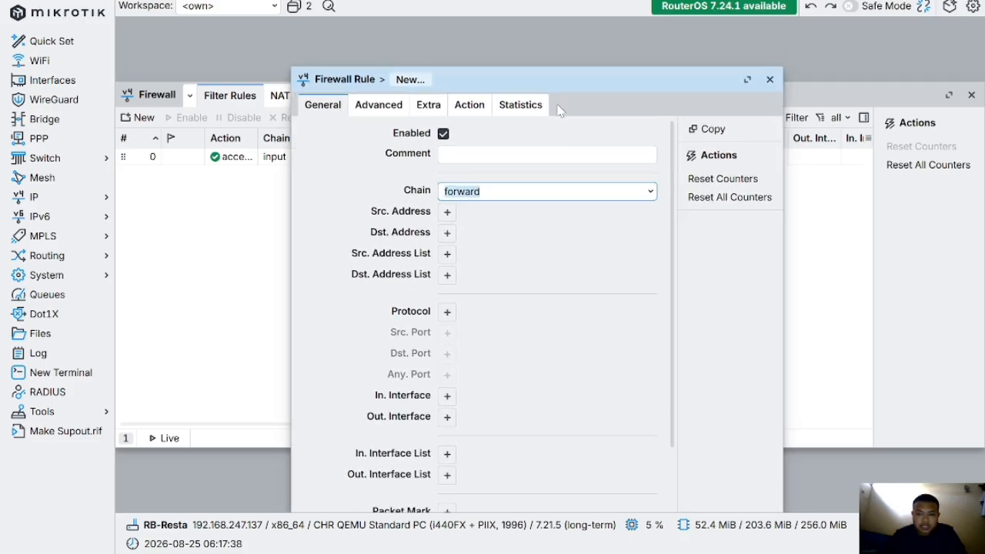
{"action": "left_click", "coordinate": [649, 194]}
{"action": "left_click", "coordinate": [547, 225]}
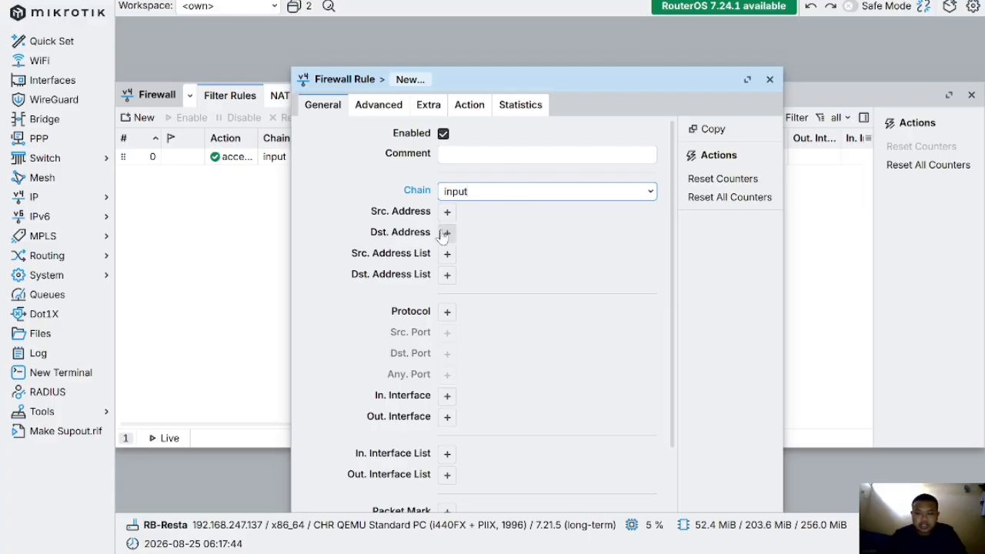
{"action": "left_click", "coordinate": [447, 311]}
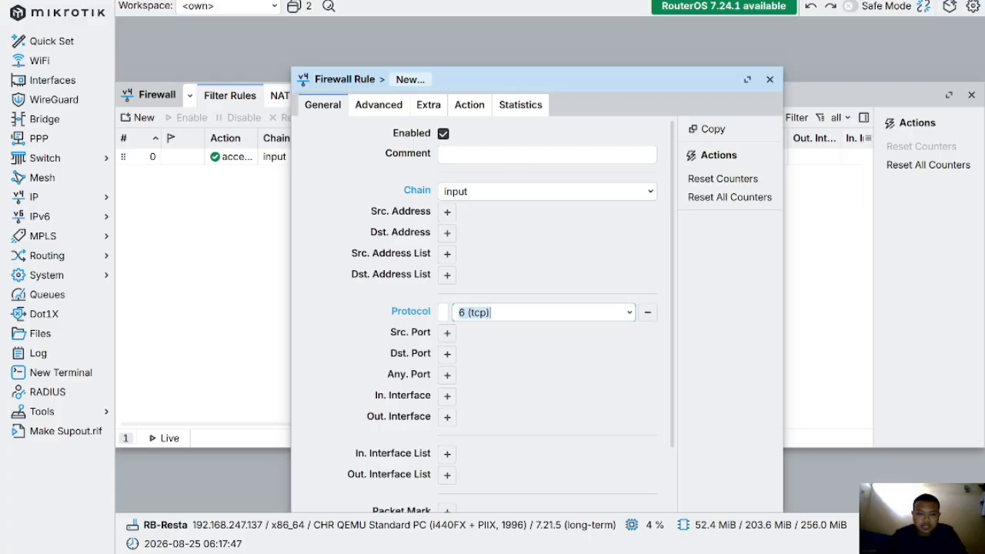
{"action": "left_click", "coordinate": [627, 319]}
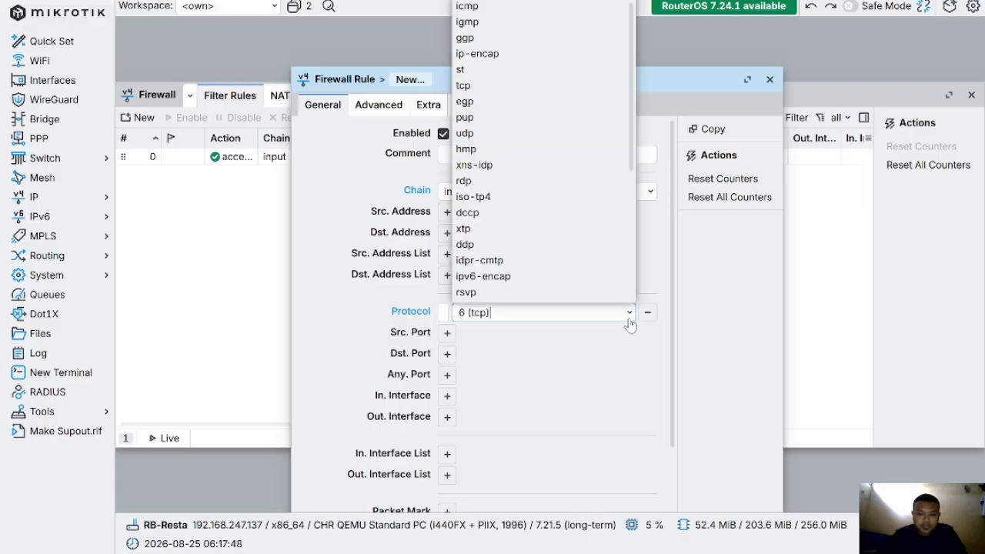
{"action": "left_click", "coordinate": [502, 9]}
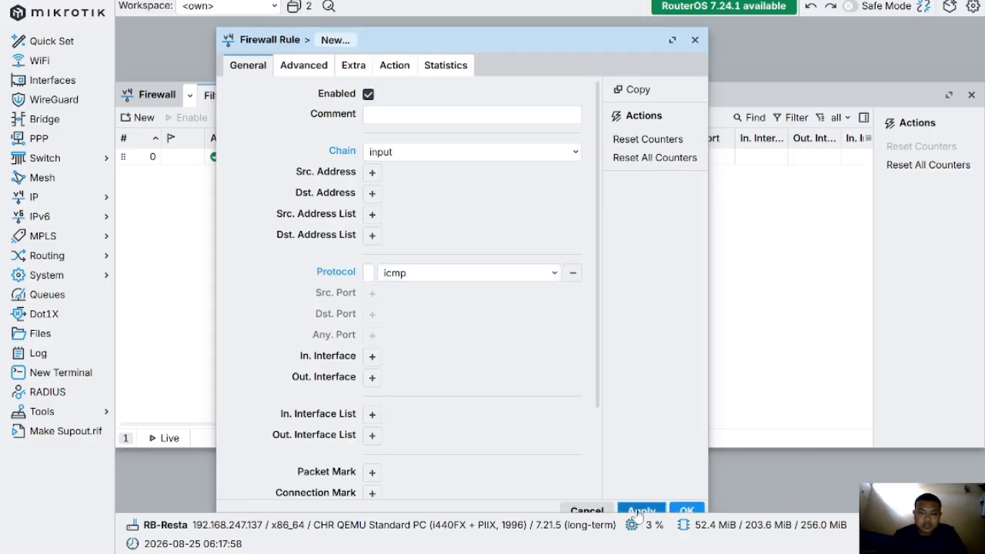
{"action": "left_click", "coordinate": [641, 510]}
{"action": "left_click", "coordinate": [687, 510]}
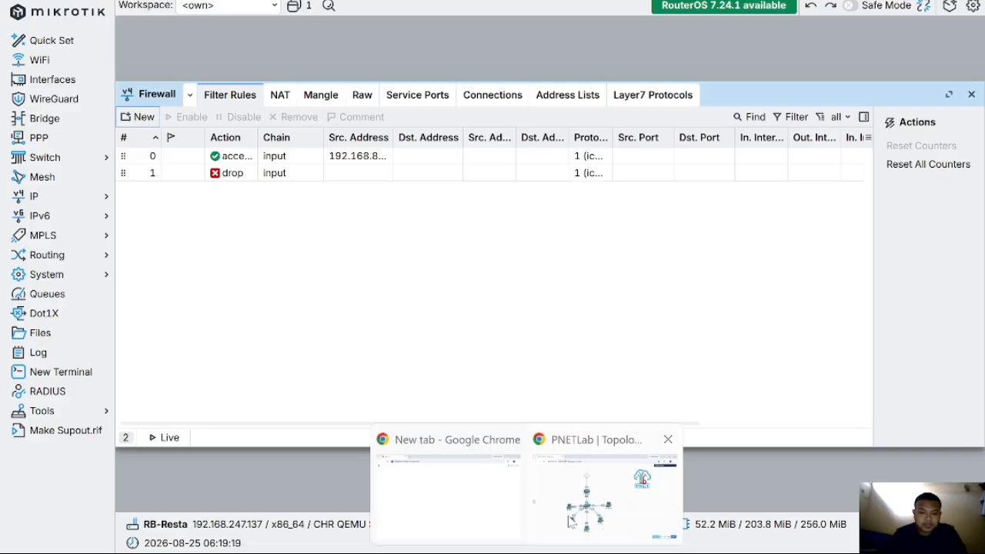
Switch to the PNETLab topology, open VPC 5's console and ping 192.168.88.1
{"action": "left_click", "coordinate": [584, 492]}
{"action": "left_click", "coordinate": [522, 316]}
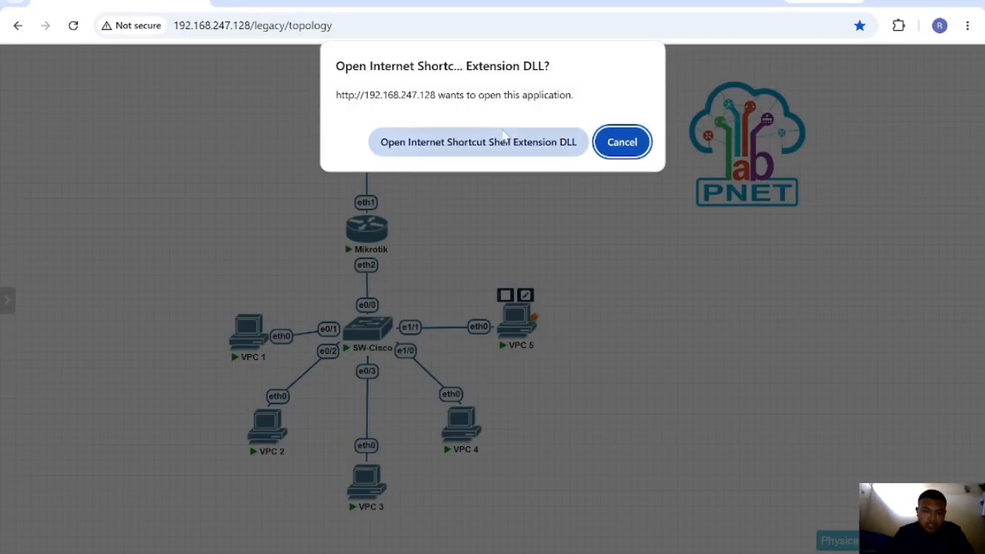
{"action": "left_click", "coordinate": [454, 141]}
{"action": "type", "text": "p"}
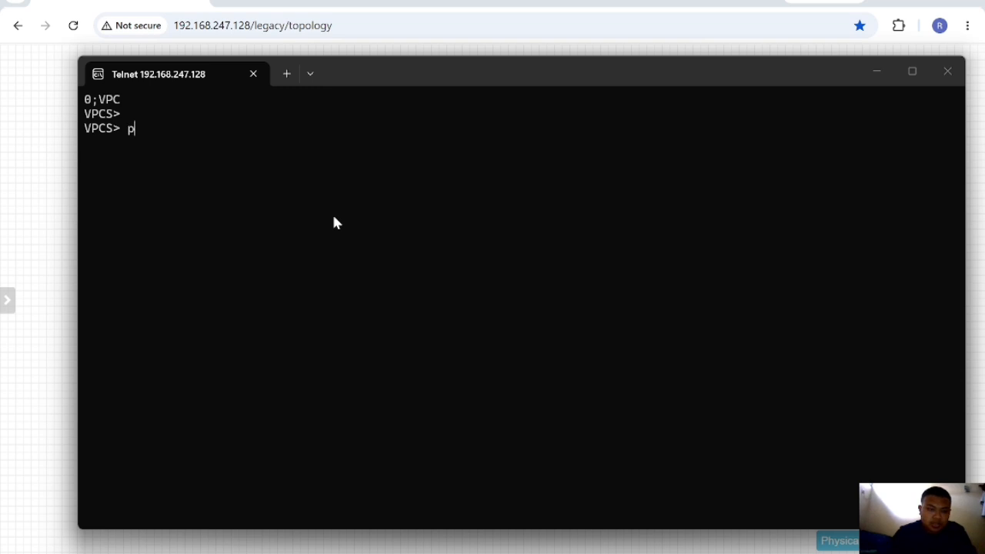
{"action": "type", "text": "ing 1"}
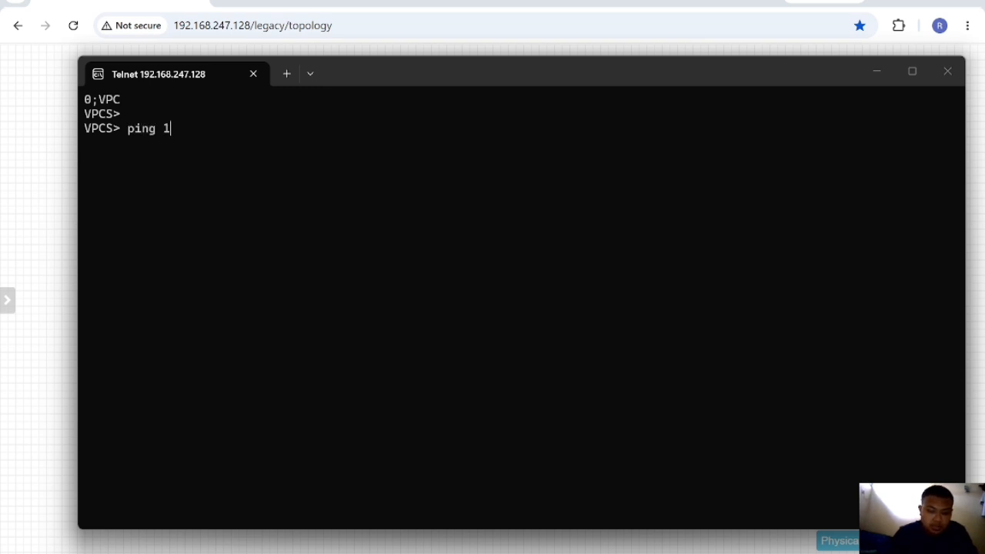
{"action": "type", "text": "92.168."}
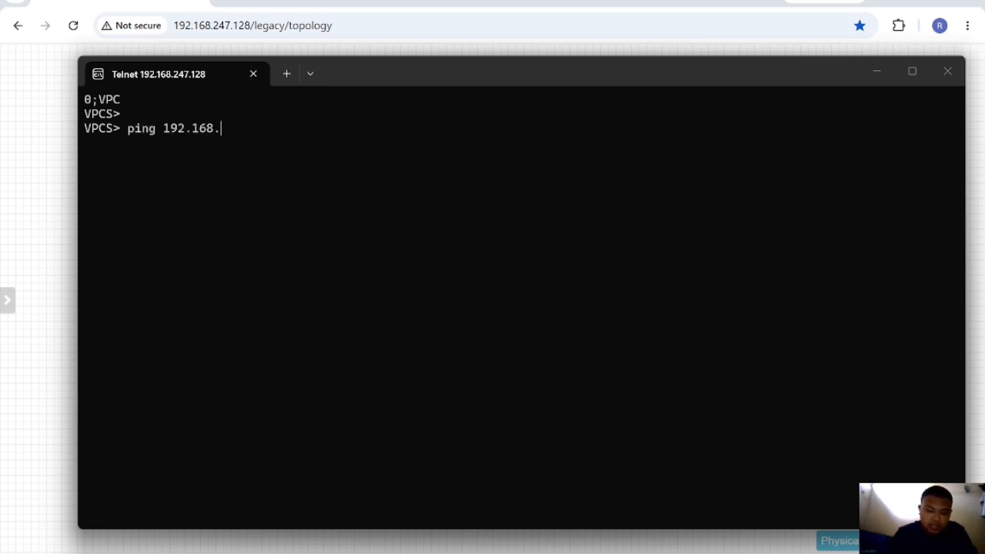
{"action": "type", "text": "88.1"}
{"action": "key", "text": "Return"}
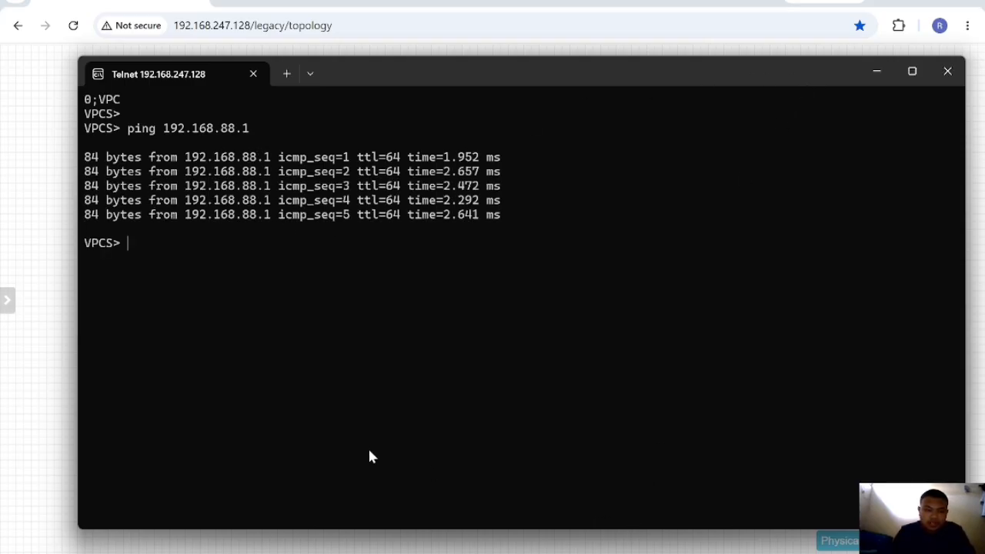
Open VPC 4's console from the topology, ping 192.168.88.1 and put the console away
{"action": "key", "text": "alt+Tab"}
{"action": "left_click", "coordinate": [463, 422]}
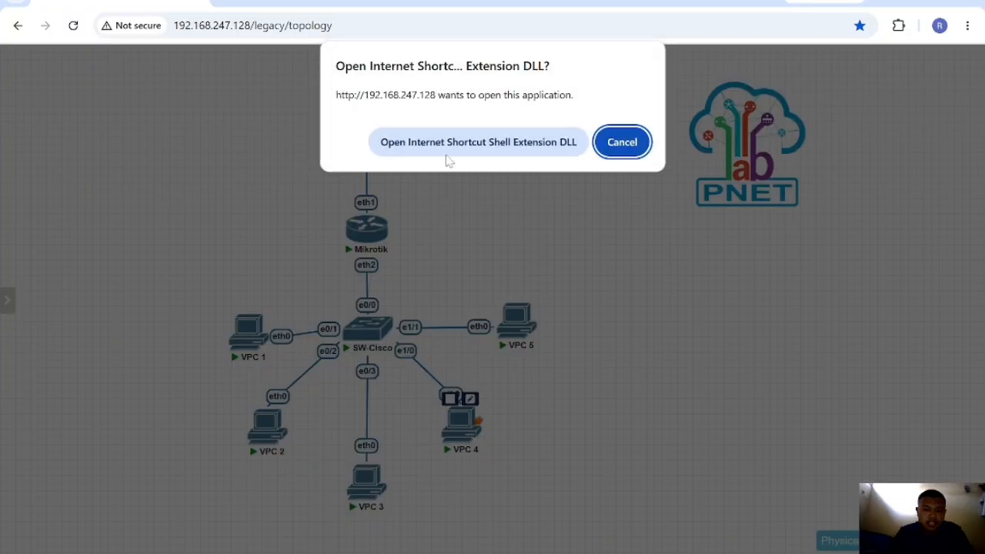
{"action": "left_click", "coordinate": [453, 148]}
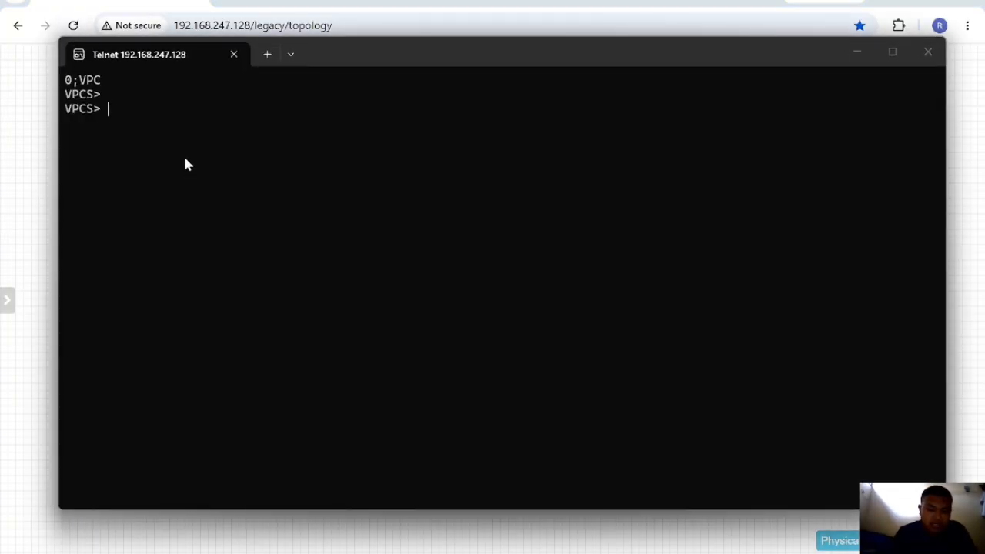
{"action": "type", "text": "ping 19"}
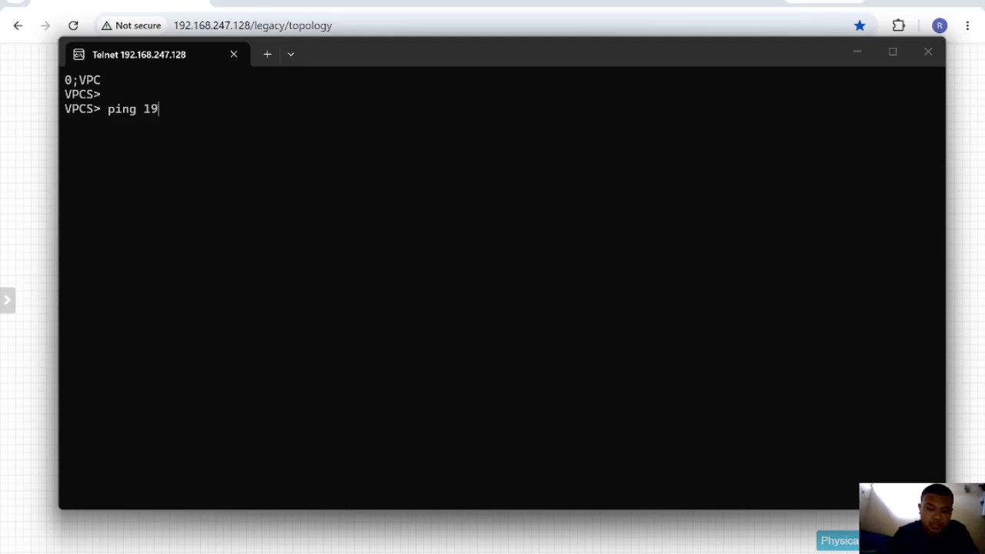
{"action": "type", "text": "2.168.88.1"}
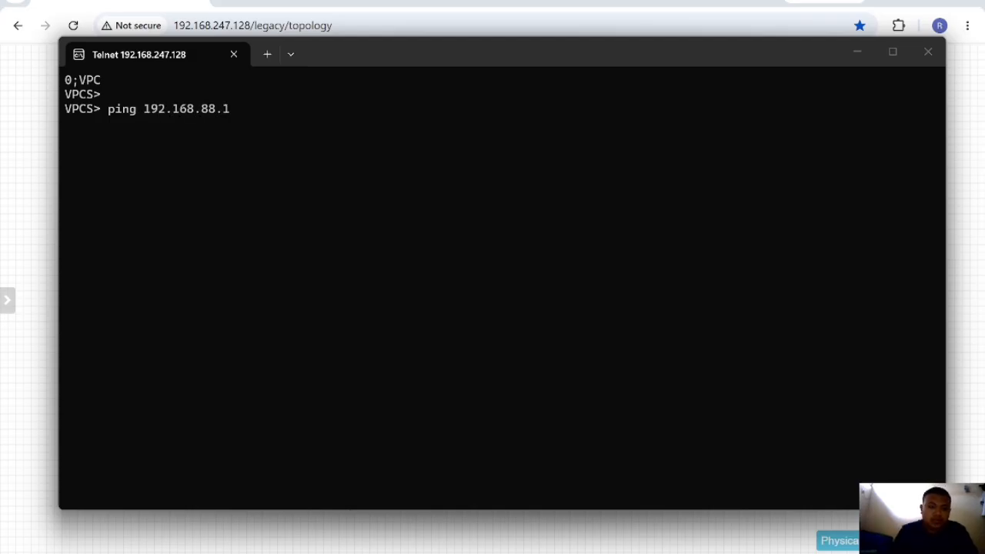
{"action": "key", "text": "Return"}
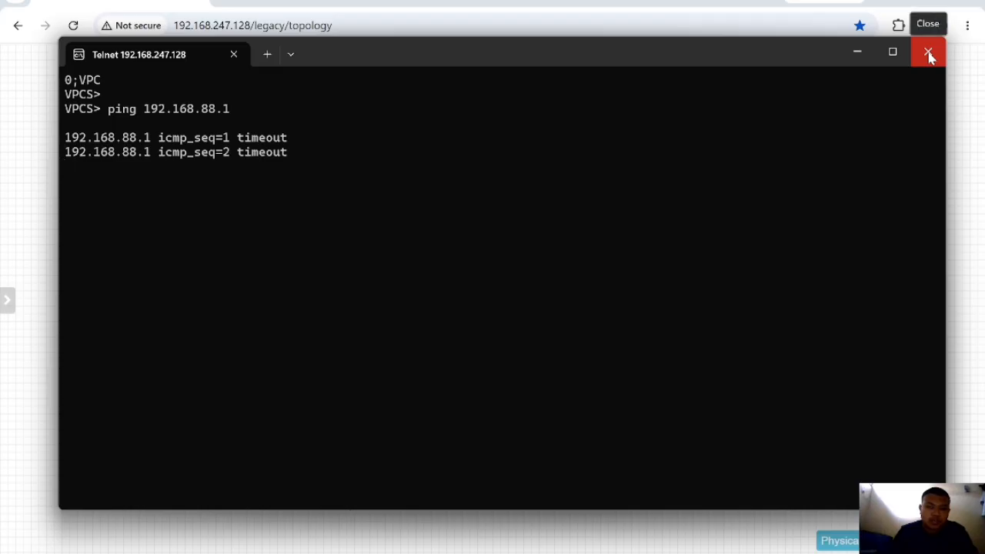
{"action": "left_click", "coordinate": [852, 63]}
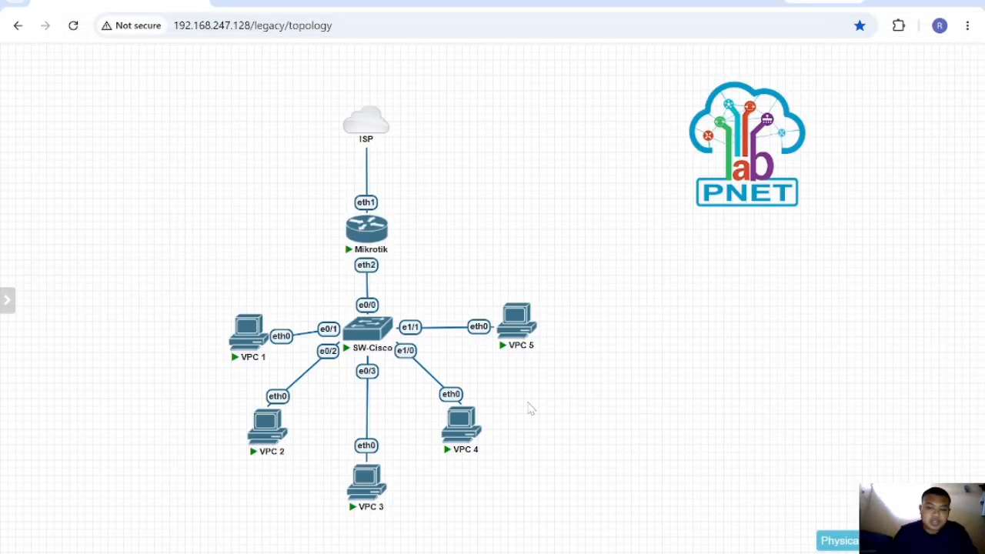
Open VPC 3's console and request an IP address for it with ip dhcp
{"action": "left_click", "coordinate": [370, 473]}
{"action": "left_click", "coordinate": [497, 149]}
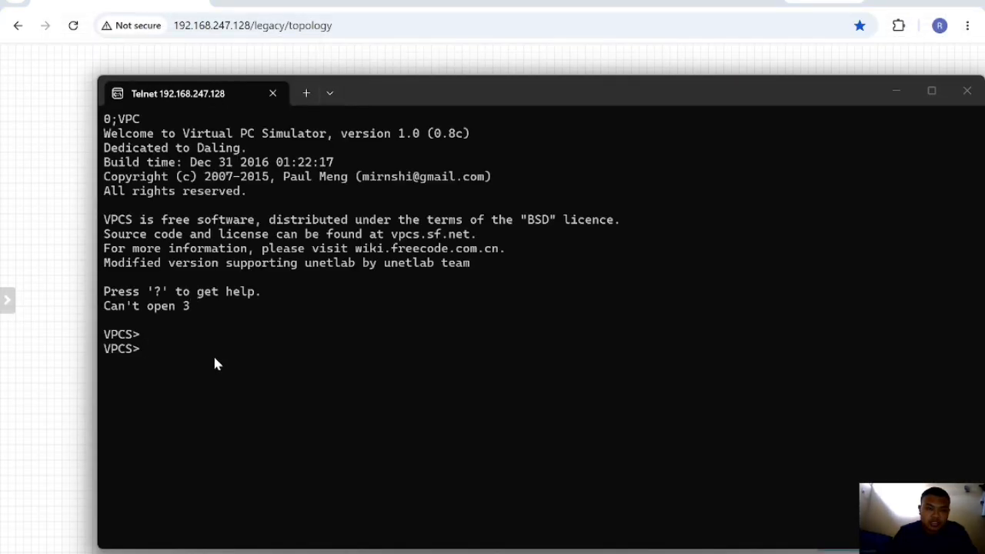
{"action": "type", "text": "ip dhcp"}
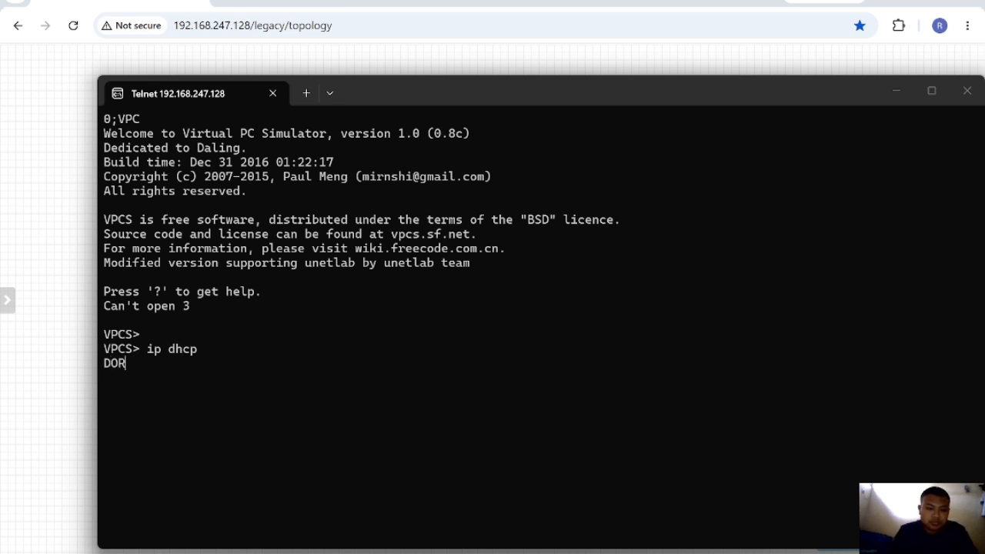
{"action": "left_click_drag", "start_coordinate": [412, 98], "coordinate": [416, 55]}
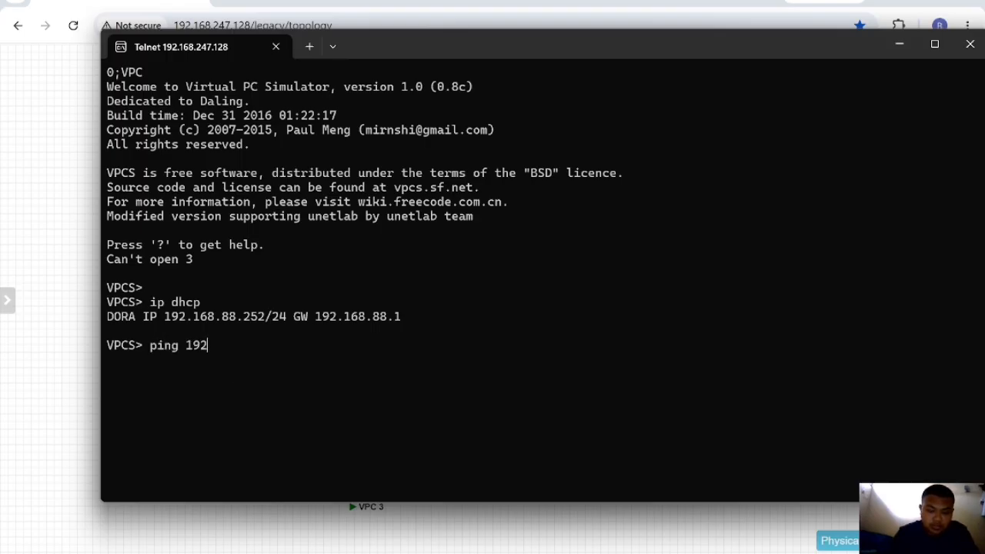
Ping 192.168.88.1 from VPC 3, then return to the topology
{"action": "type", "text": "88."}
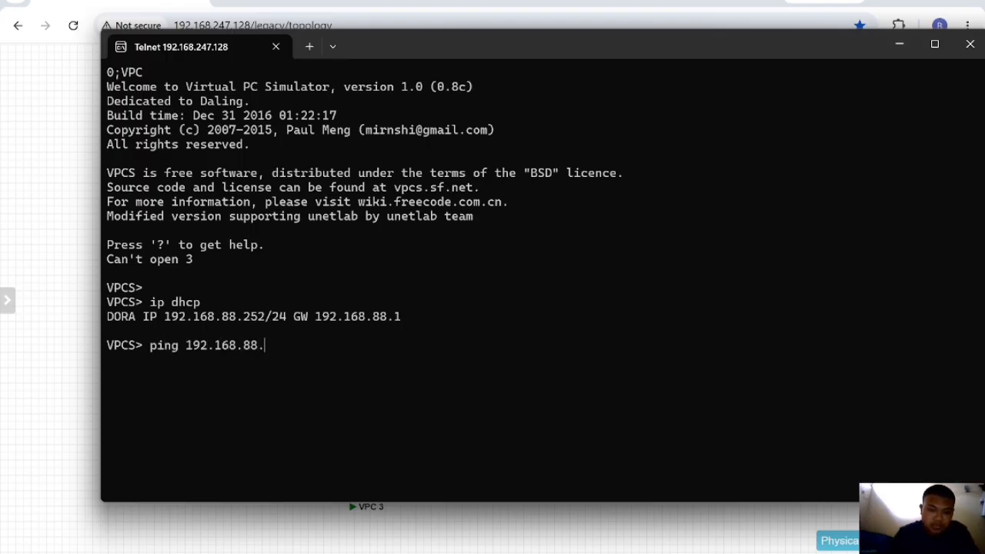
{"action": "type", "text": "1"}
{"action": "key", "text": "Return"}
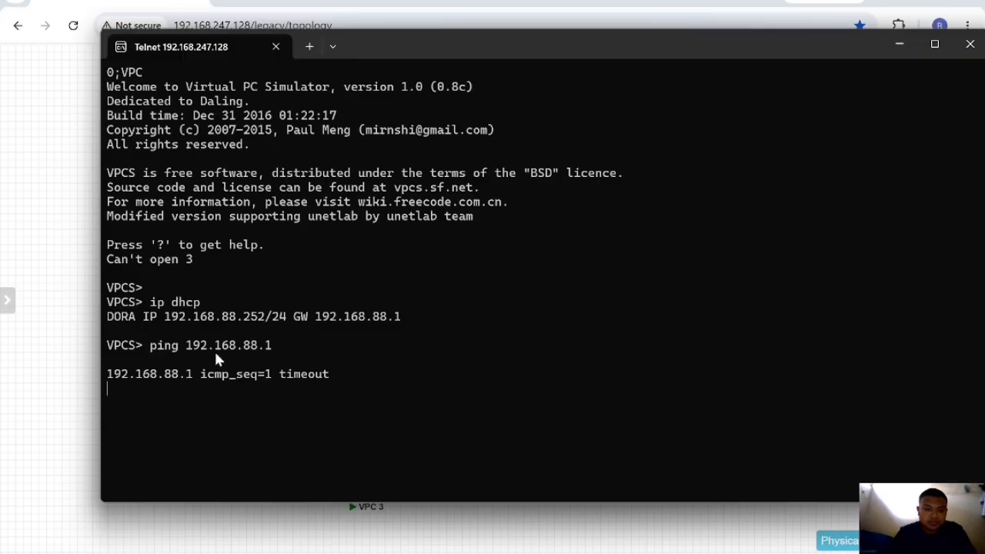
{"action": "left_click", "coordinate": [895, 45]}
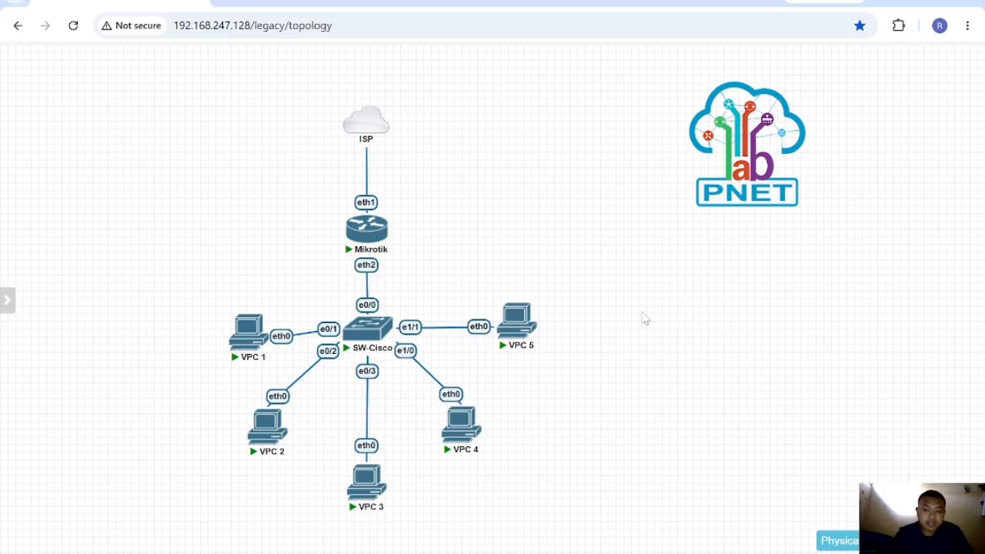
Start adding a Virtual PC (VPCS) node to the topology and name it SERVER
{"action": "left_click", "coordinate": [549, 552]}
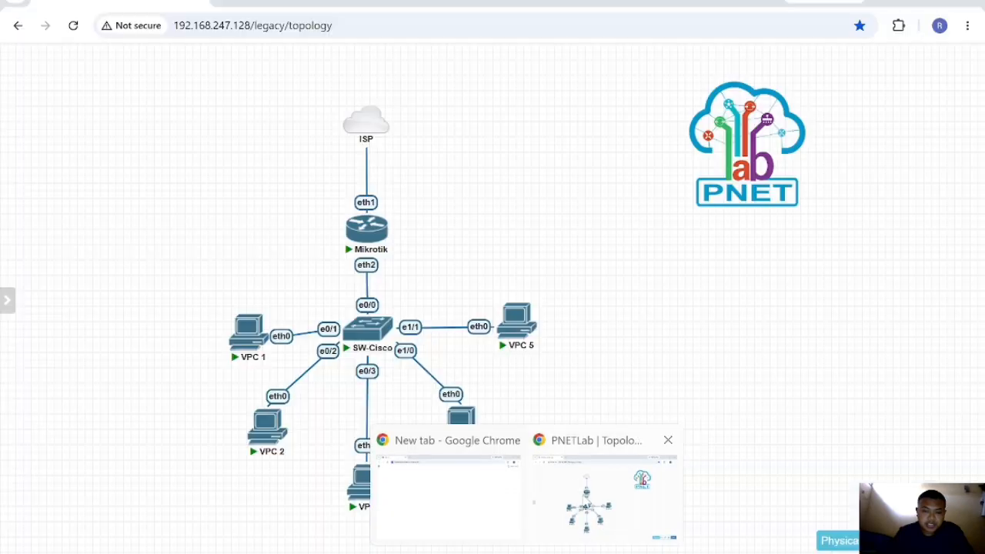
{"action": "left_click", "coordinate": [605, 495]}
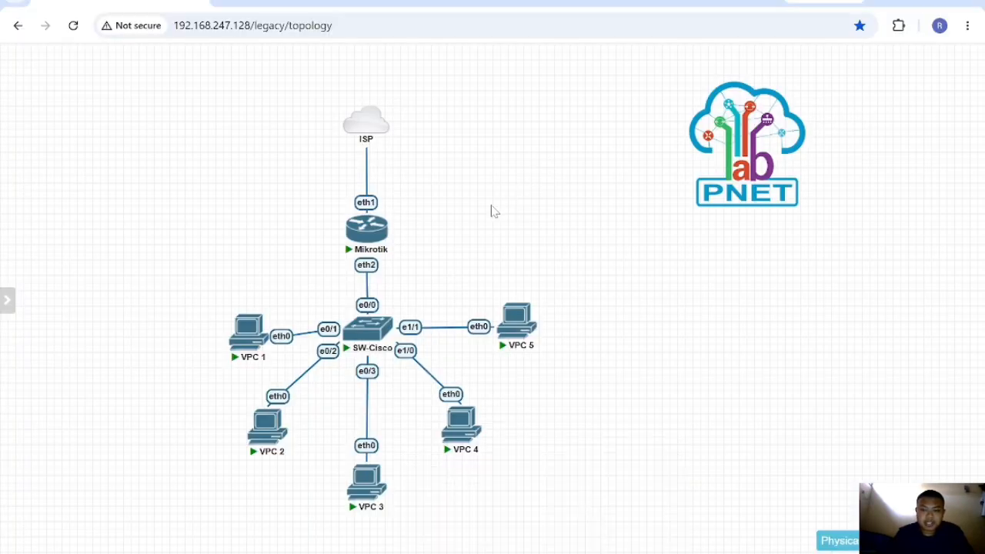
{"action": "right_click", "coordinate": [492, 211]}
{"action": "left_click", "coordinate": [510, 236]}
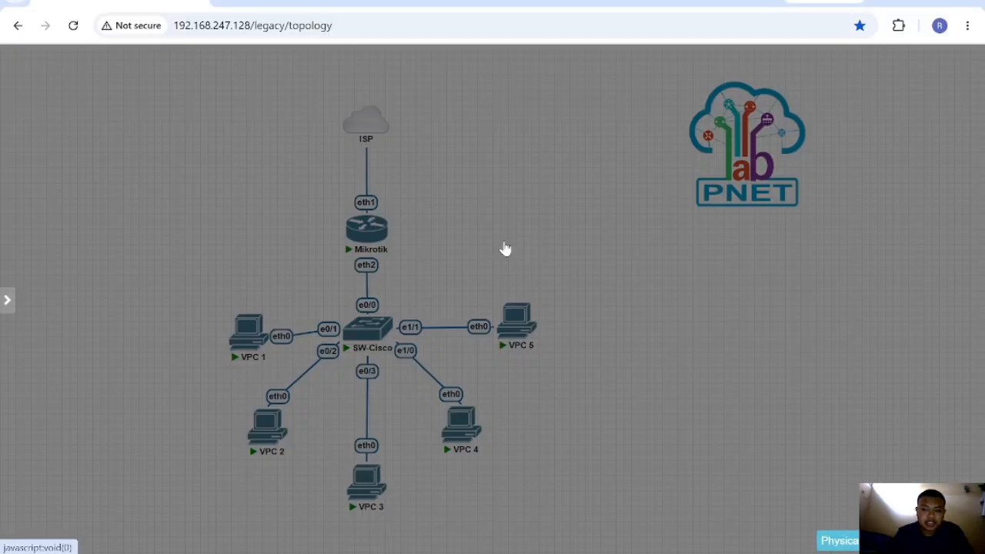
{"action": "left_click", "coordinate": [250, 340]}
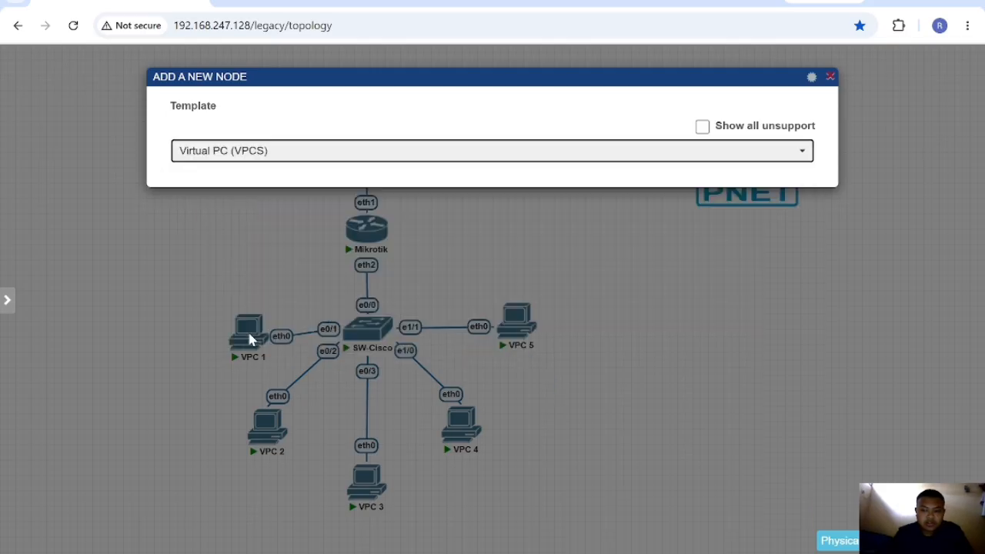
{"action": "left_click", "coordinate": [217, 265]}
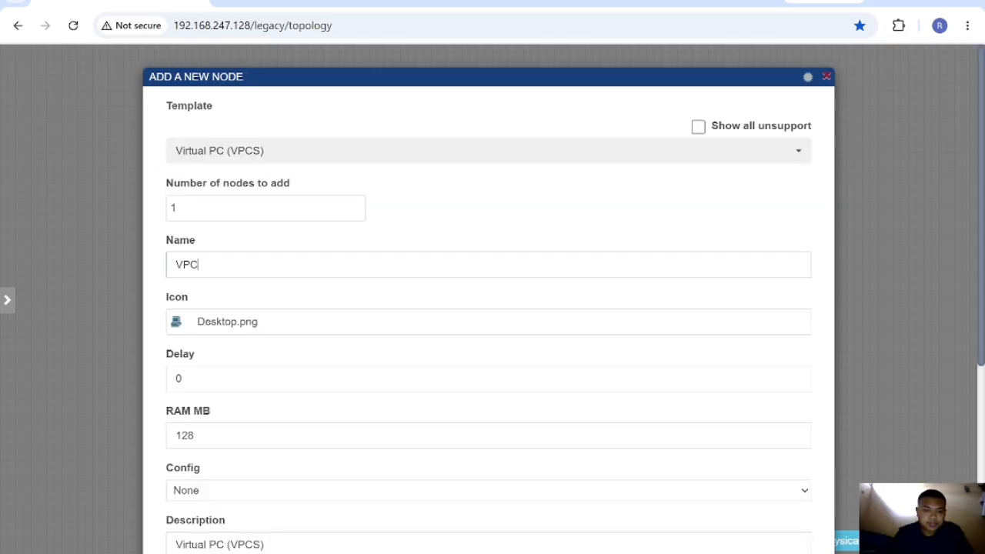
{"action": "type", "text": "SER"}
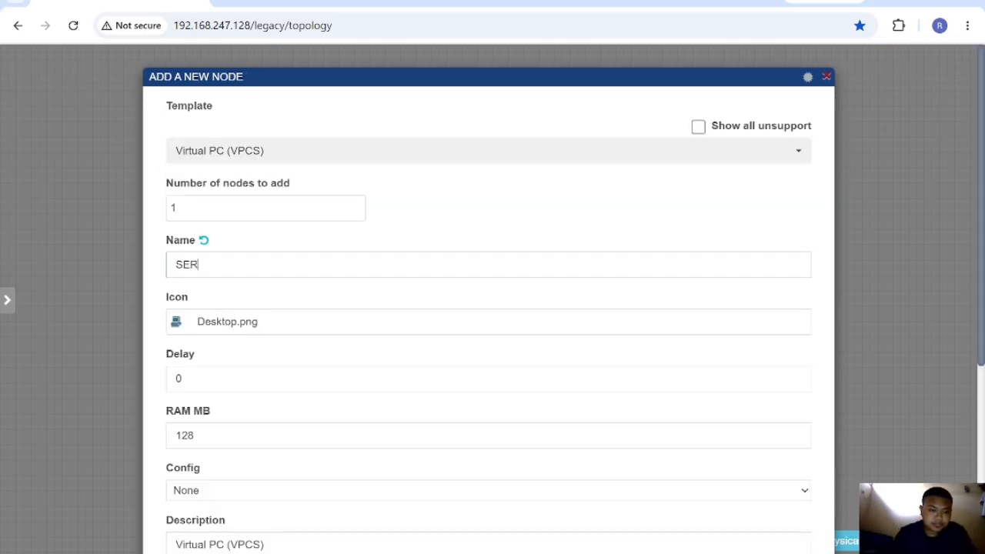
{"action": "type", "text": "VER"}
Search the device icons for "ser" and choose Server.png as the new node's icon
{"action": "left_click", "coordinate": [368, 323]}
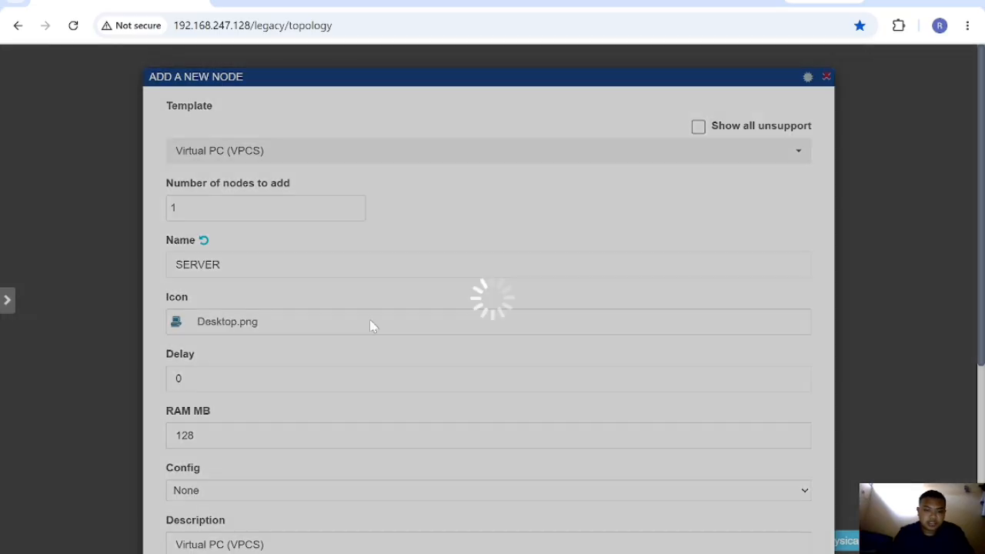
{"action": "scroll", "coordinate": [296, 300], "scroll_direction": "down", "scroll_amount": 2}
{"action": "scroll", "coordinate": [323, 239], "scroll_direction": "up", "scroll_amount": 2}
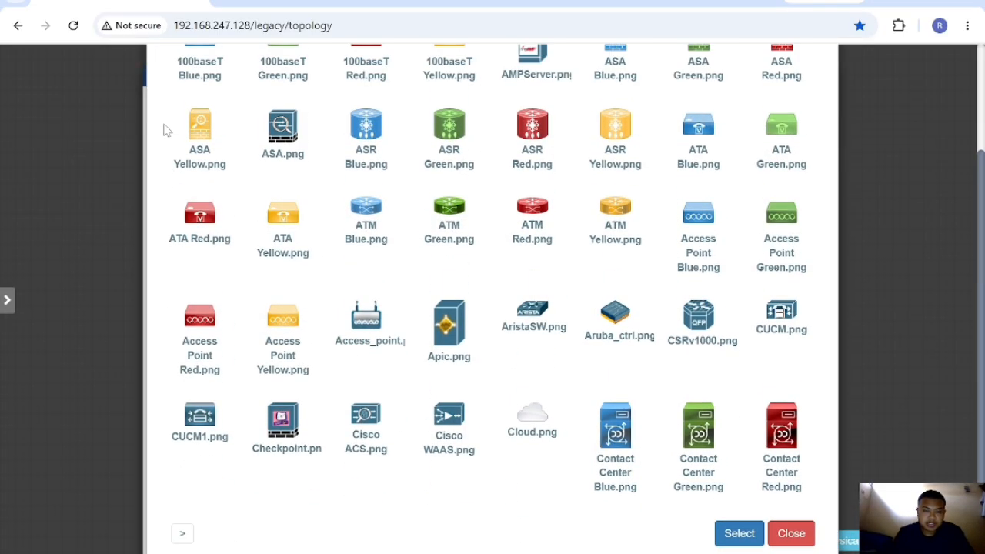
{"action": "left_click", "coordinate": [222, 109]}
{"action": "type", "text": "ser"}
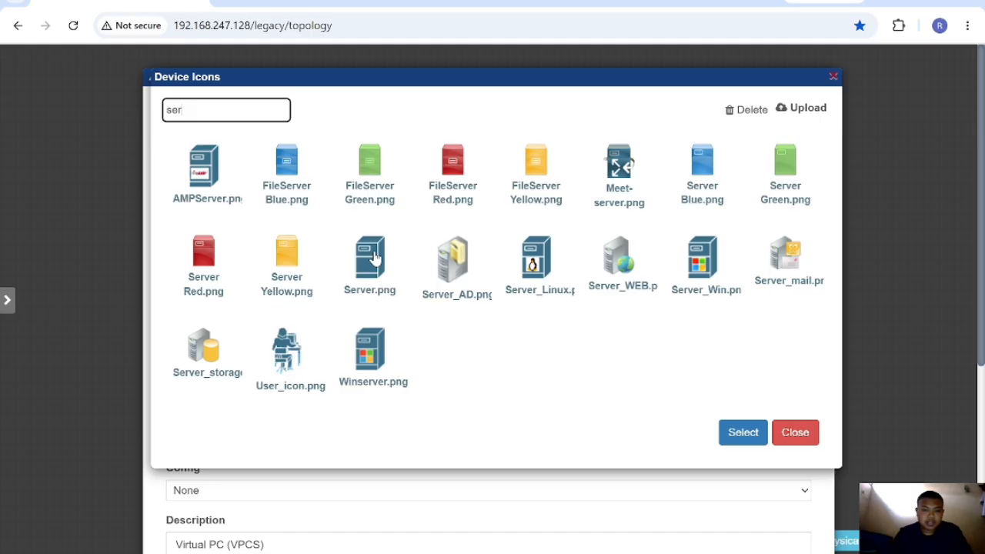
{"action": "left_click", "coordinate": [367, 257]}
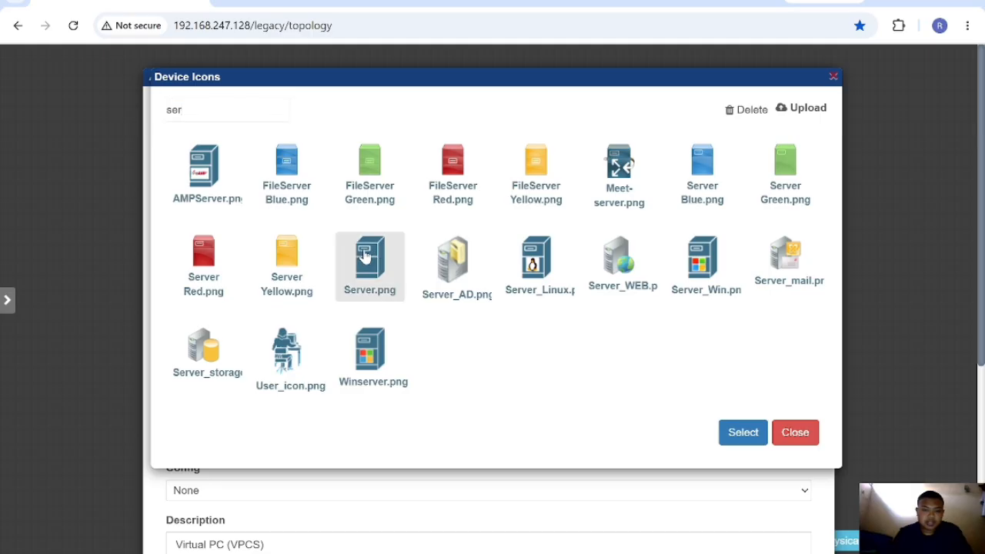
{"action": "left_click", "coordinate": [724, 434]}
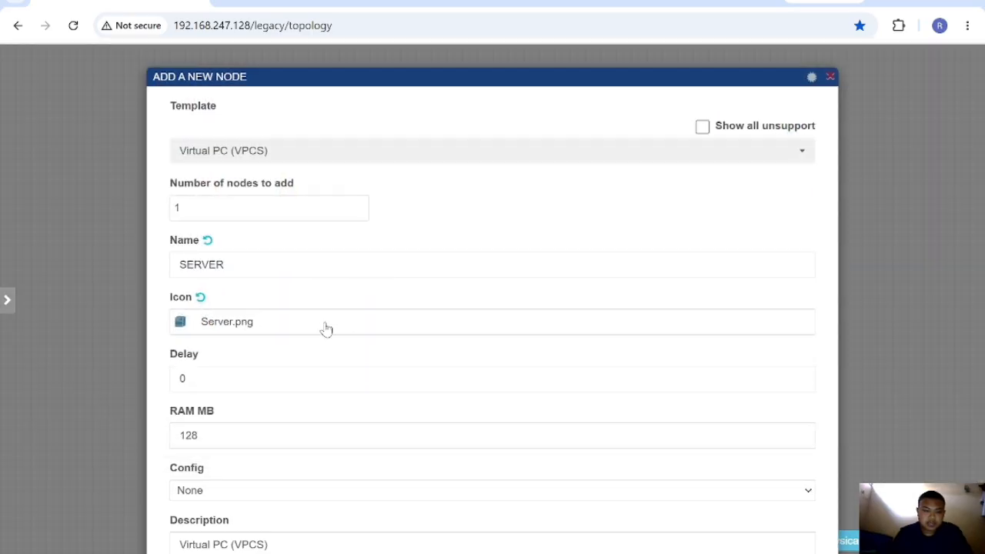
Replace the new node's description with SERVER and save the node
{"action": "scroll", "coordinate": [415, 192], "scroll_direction": "down", "scroll_amount": 1}
{"action": "left_click", "coordinate": [277, 358]}
{"action": "left_click", "coordinate": [276, 468]}
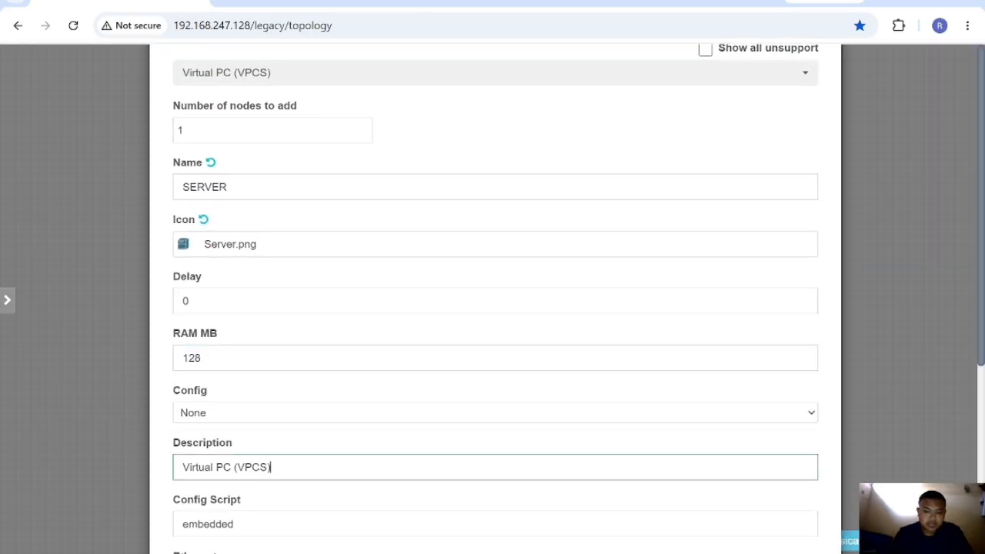
{"action": "key", "text": "BackSpace"}
{"action": "key", "text": "BackSpace"}
{"action": "key", "text": "BackSpace"}
{"action": "key", "text": "BackSpace"}
{"action": "key", "text": "BackSpace"}
{"action": "key", "text": "BackSpace"}
{"action": "key", "text": "BackSpace"}
{"action": "key", "text": "BackSpace"}
{"action": "key", "text": "BackSpace"}
{"action": "key", "text": "BackSpace"}
{"action": "key", "text": "BackSpace"}
{"action": "key", "text": "BackSpace"}
{"action": "key", "text": "BackSpace"}
{"action": "key", "text": "BackSpace"}
{"action": "key", "text": "BackSpace"}
{"action": "key", "text": "BackSpace"}
{"action": "key", "text": "BackSpace"}
{"action": "type", "text": "SE"}
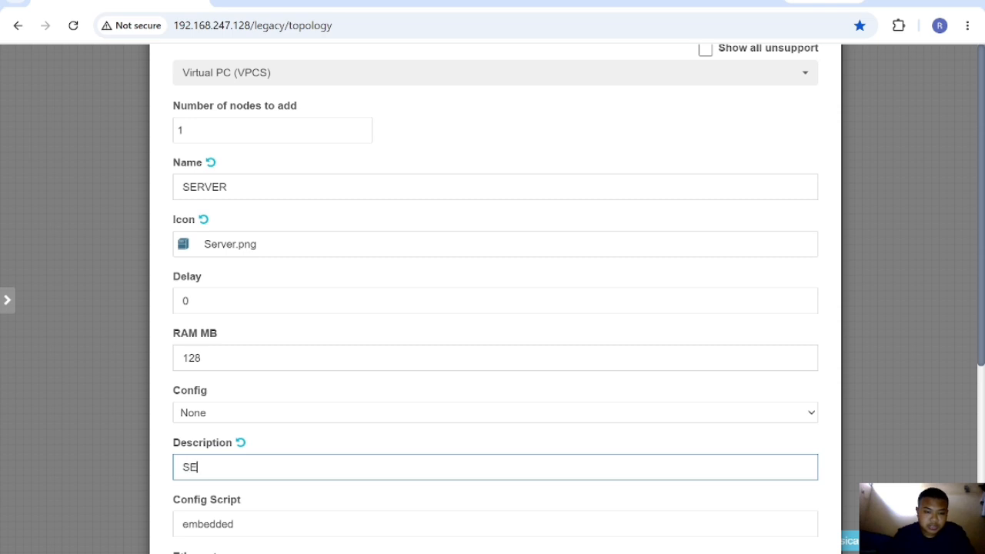
{"action": "type", "text": "RVER"}
{"action": "scroll", "coordinate": [492, 300], "scroll_direction": "down", "scroll_amount": 3}
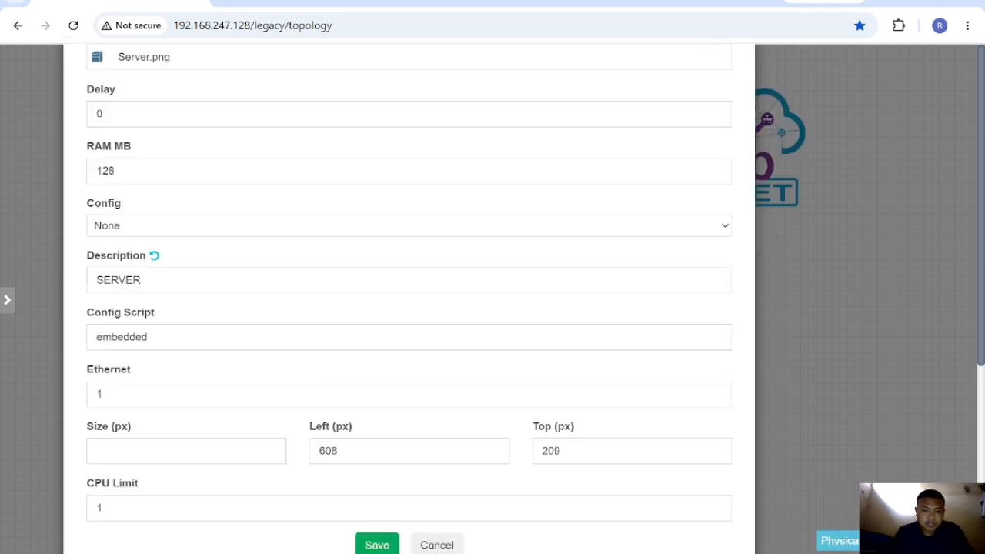
{"action": "left_click", "coordinate": [373, 545]}
Connect SERVER's eth0 interface to the Mikrotik router's eth3 interface and start the SERVER node
{"action": "mouse_move", "coordinate": [489, 240]}
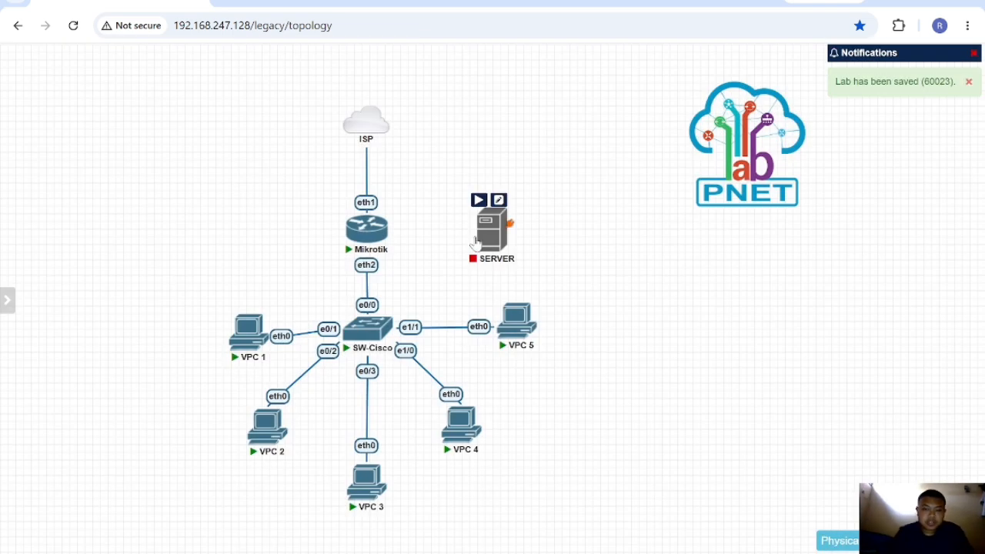
{"action": "left_click_drag", "start_coordinate": [510, 237], "coordinate": [379, 246]}
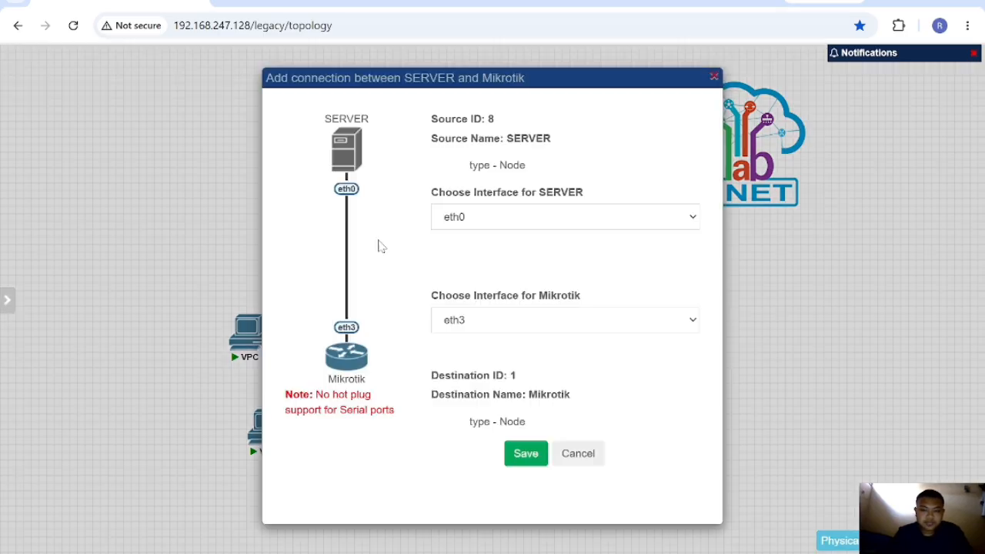
{"action": "left_click", "coordinate": [526, 453]}
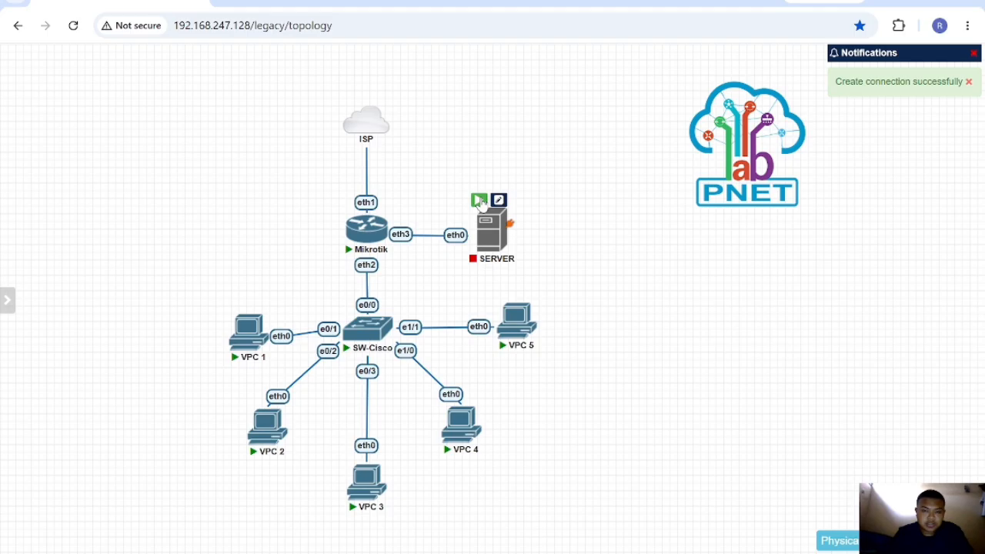
{"action": "left_click", "coordinate": [479, 201]}
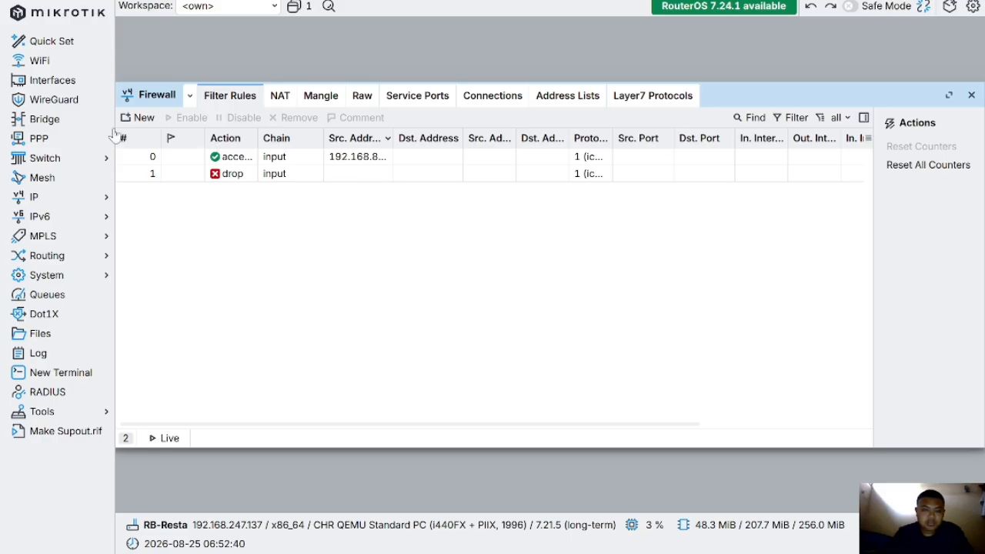
Start a new IP address entry on the router and assign it to interface ether3
{"action": "left_click", "coordinate": [83, 199]}
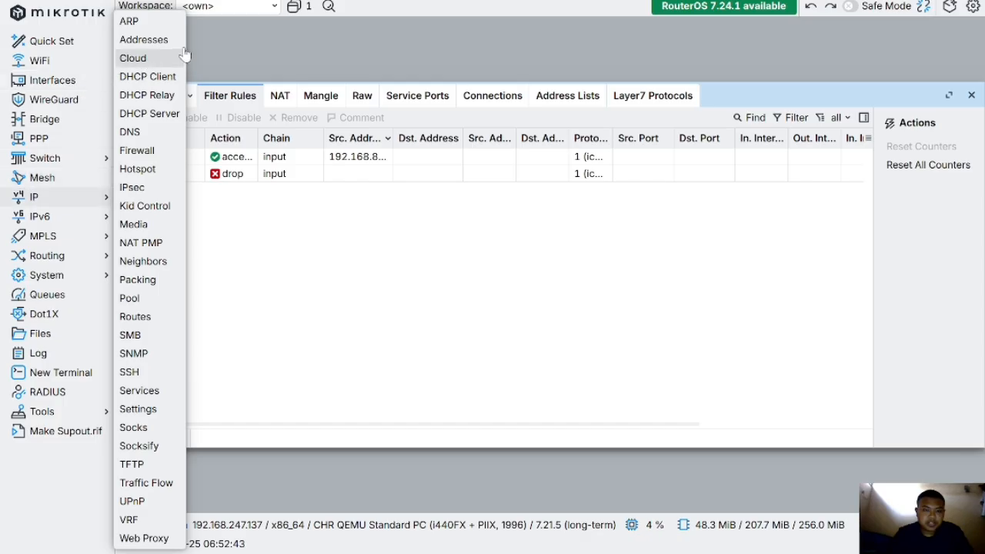
{"action": "left_click", "coordinate": [142, 40]}
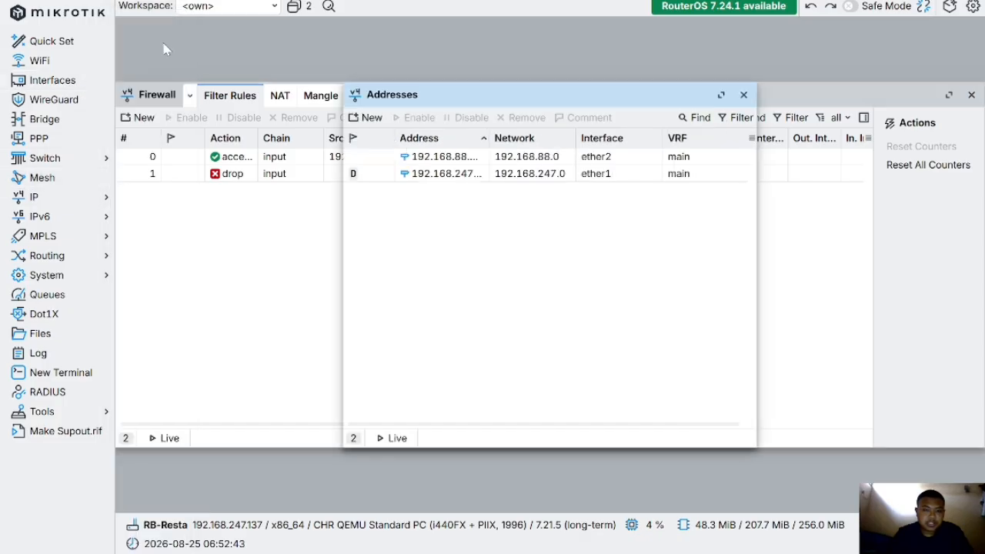
{"action": "left_click", "coordinate": [366, 118]}
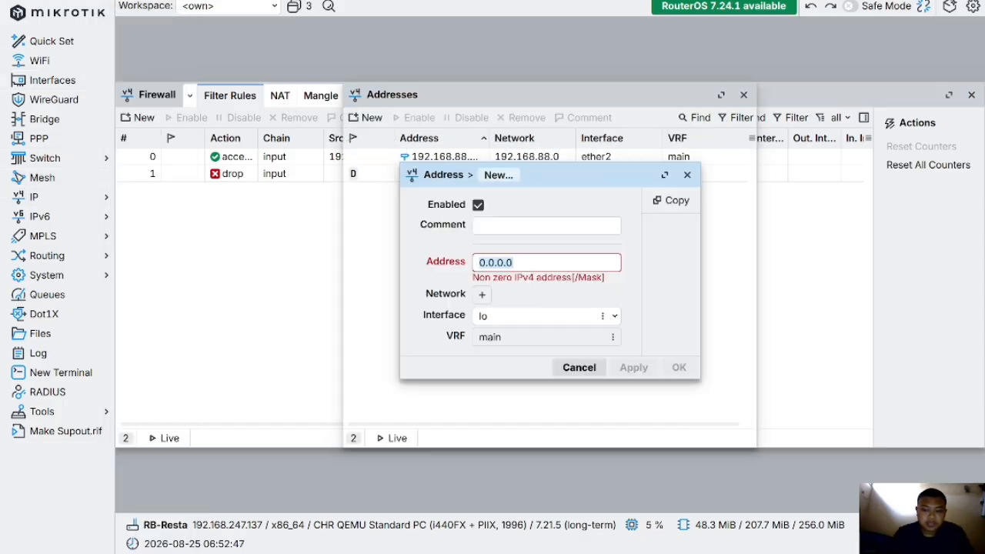
{"action": "key", "text": "BackSpace"}
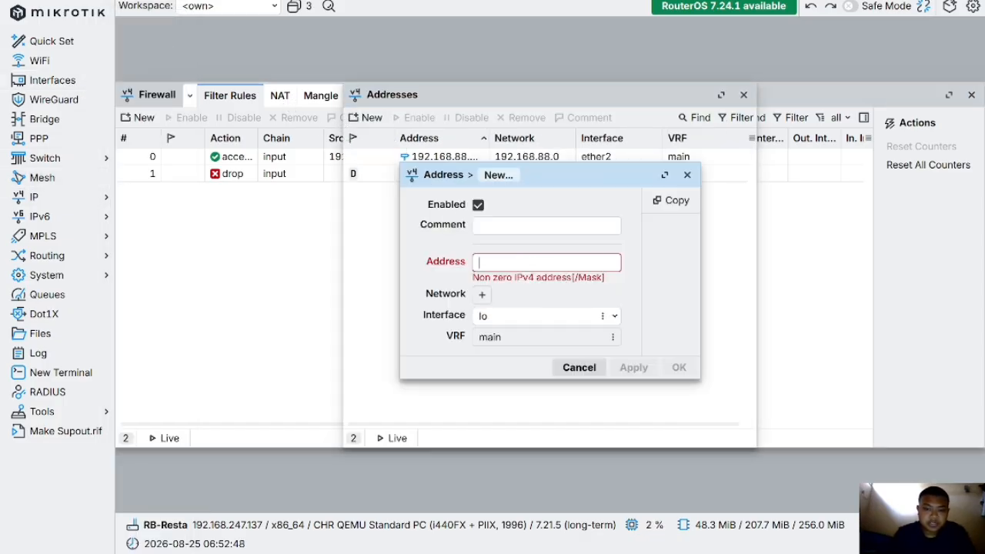
{"action": "left_click", "coordinate": [614, 316]}
{"action": "left_click", "coordinate": [515, 368]}
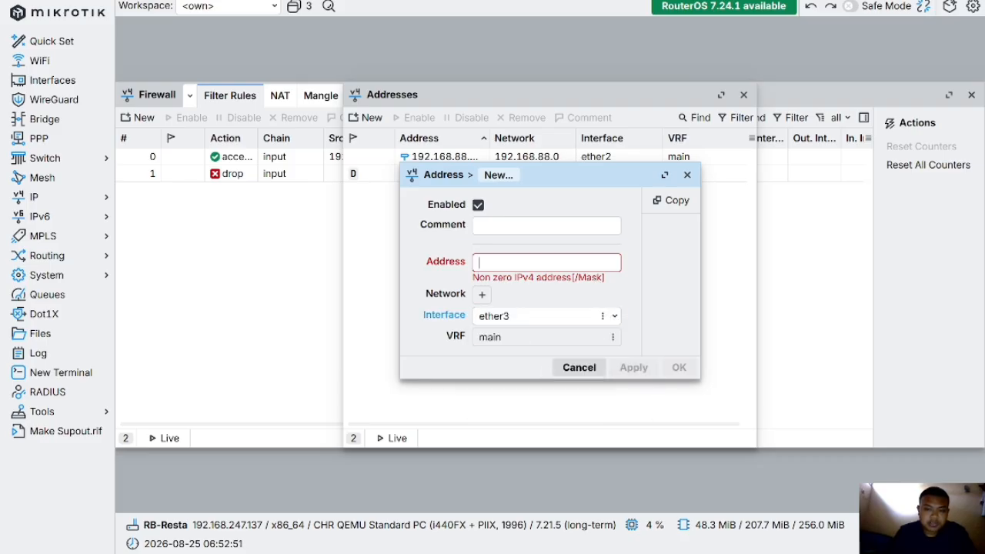
Set the new entry's address to 193.172.100.1/24, apply it and close the entry
{"action": "left_click", "coordinate": [546, 262]}
{"action": "type", "text": "192."}
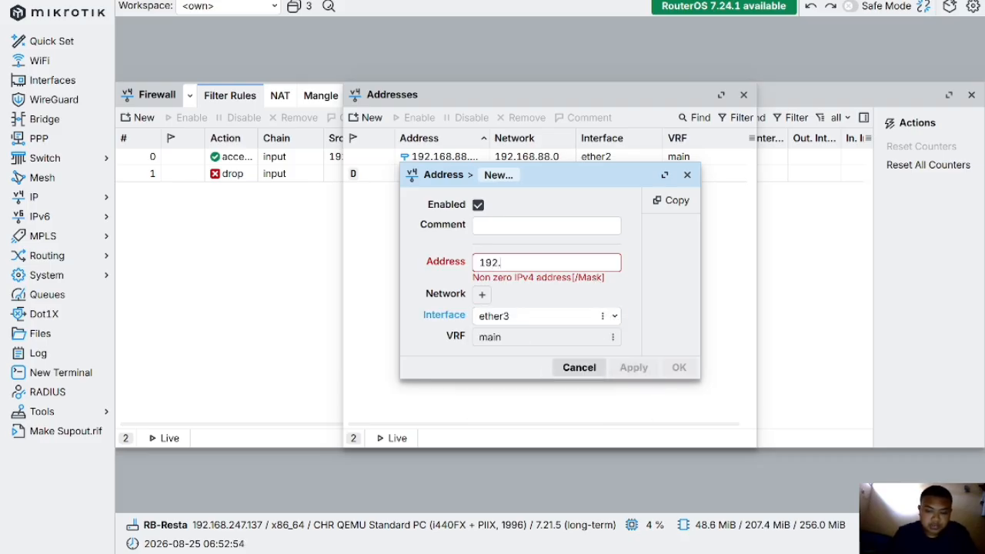
{"action": "type", "text": "16"}
{"action": "key", "text": "BackSpace"}
{"action": "key", "text": "BackSpace"}
{"action": "key", "text": "BackSpace"}
{"action": "key", "text": "BackSpace"}
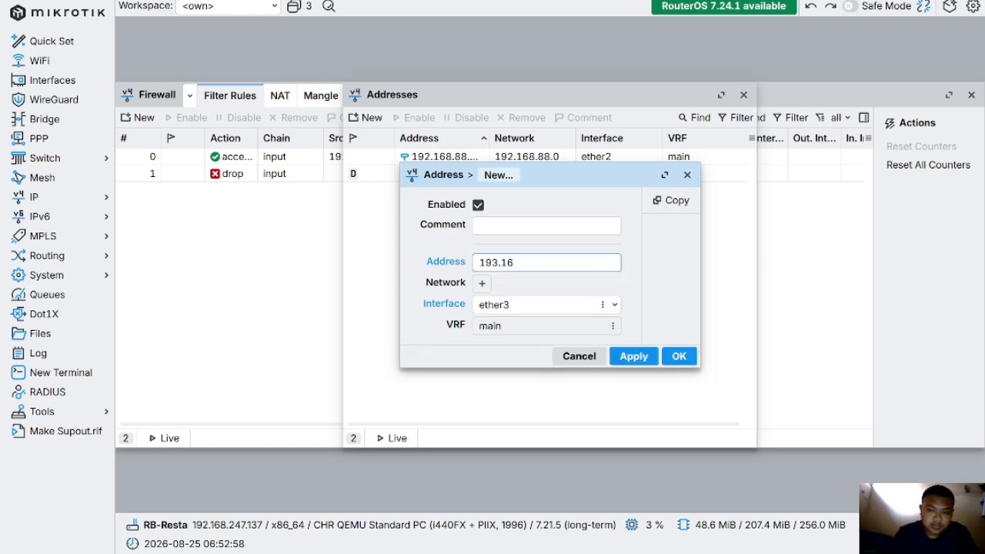
{"action": "type", "text": "2.1"}
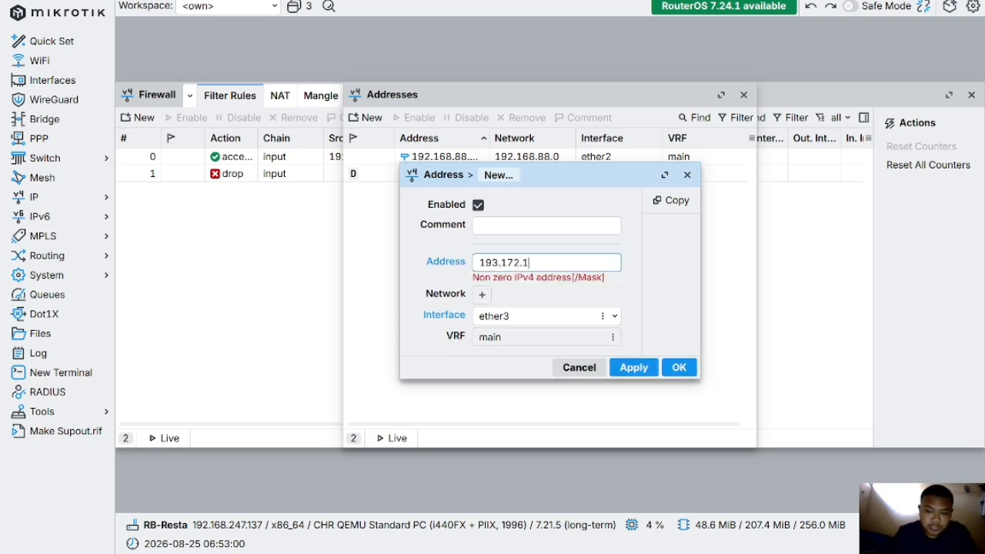
{"action": "type", "text": "00.1/24"}
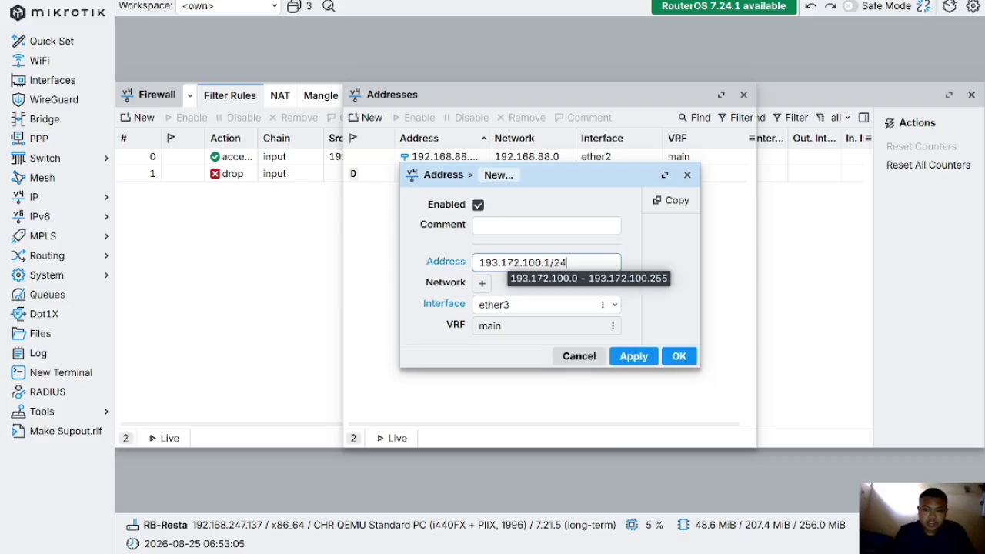
{"action": "left_click", "coordinate": [634, 355]}
{"action": "left_click", "coordinate": [690, 356]}
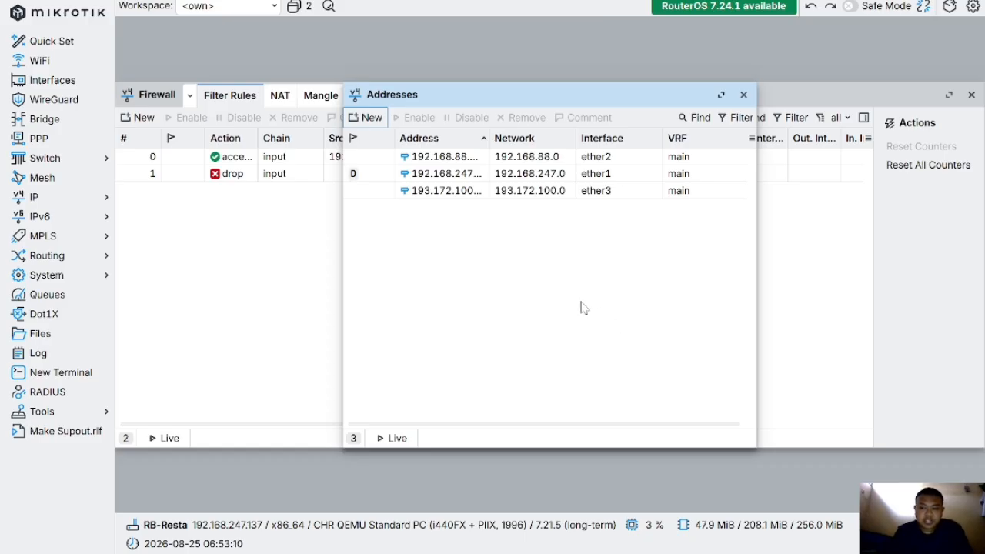
Switch to the PNETLab topology, open the SERVER node's console and display its IP configuration with sh ip
{"action": "mouse_move", "coordinate": [528, 552]}
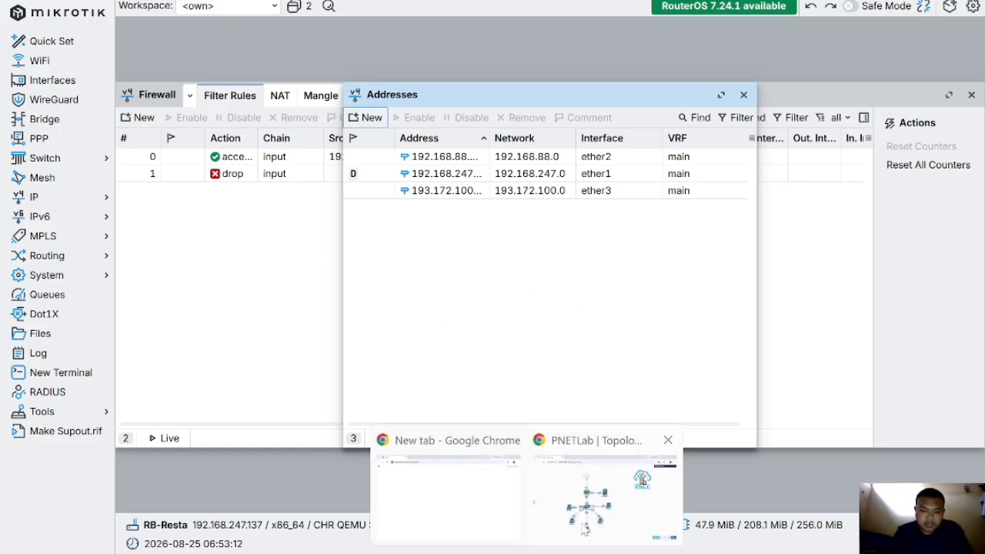
{"action": "left_click", "coordinate": [586, 498]}
{"action": "left_click", "coordinate": [488, 243]}
{"action": "left_click", "coordinate": [477, 141]}
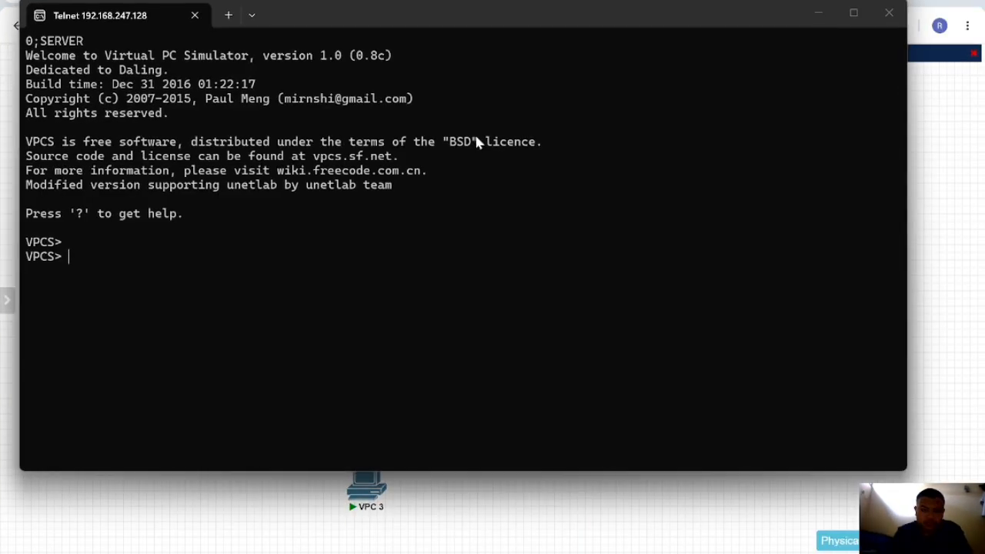
{"action": "type", "text": "sh ip"}
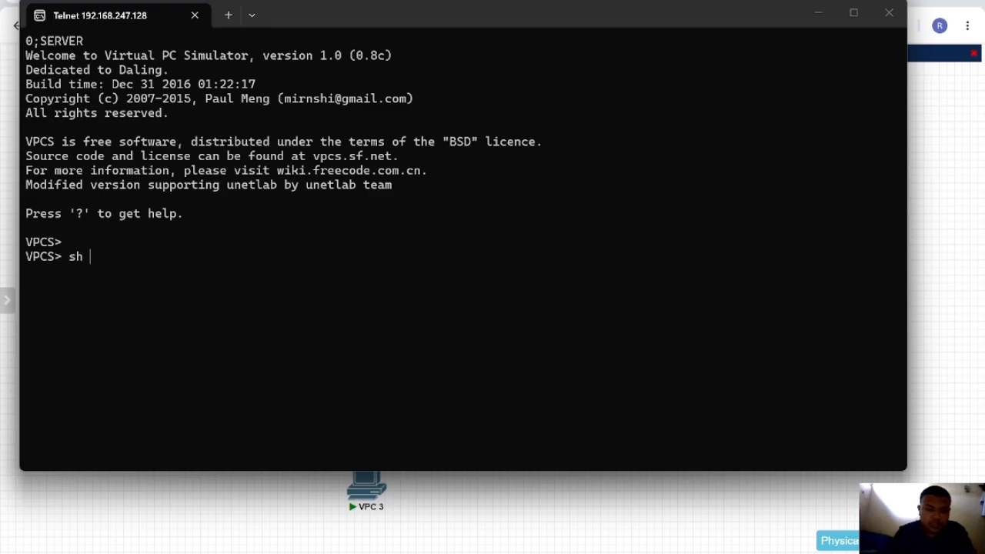
{"action": "key", "text": "Return"}
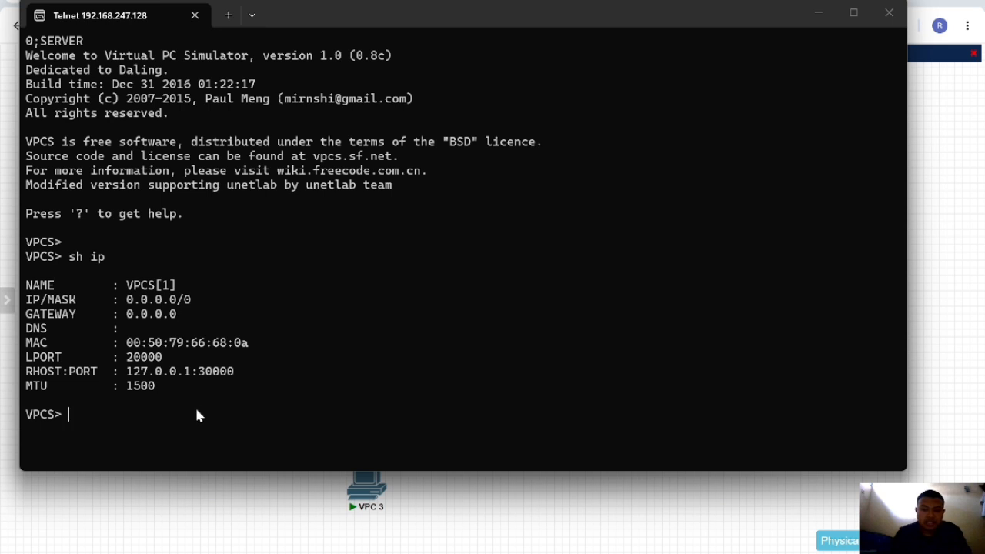
Assign SERVER the address 193.172.100.2/24 with gateway 193.172.100.1/24 using the ip command
{"action": "type", "text": "ip 193"}
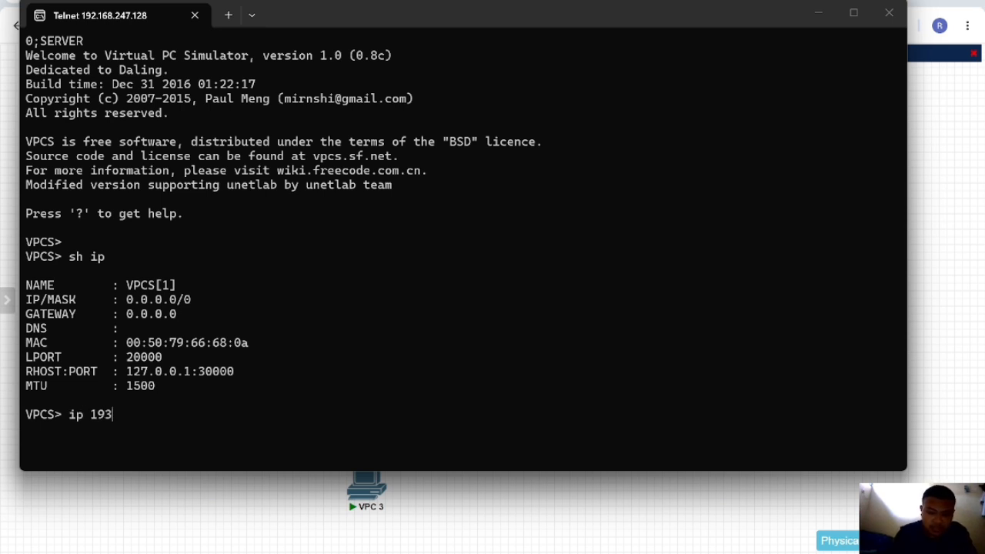
{"action": "type", "text": ".172."}
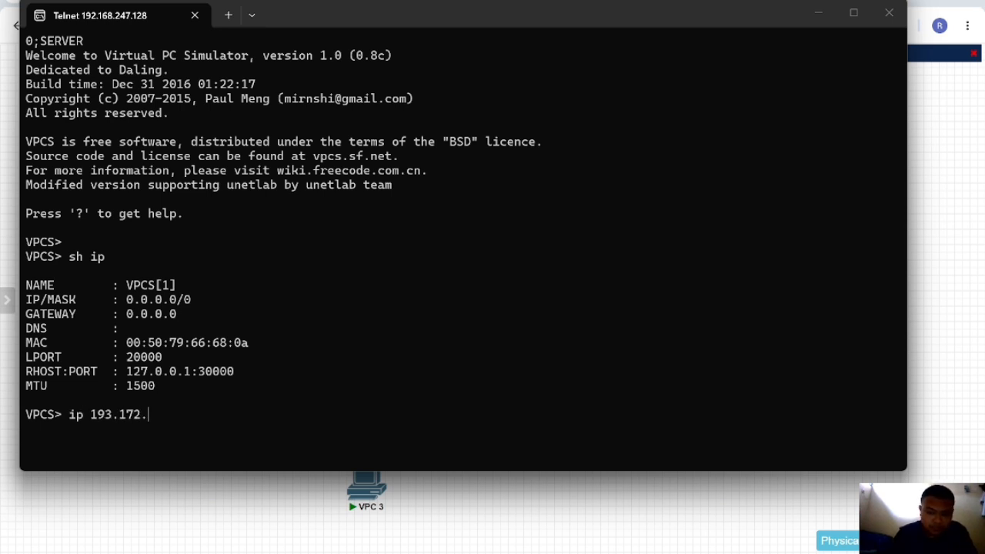
{"action": "type", "text": "100.2/24"}
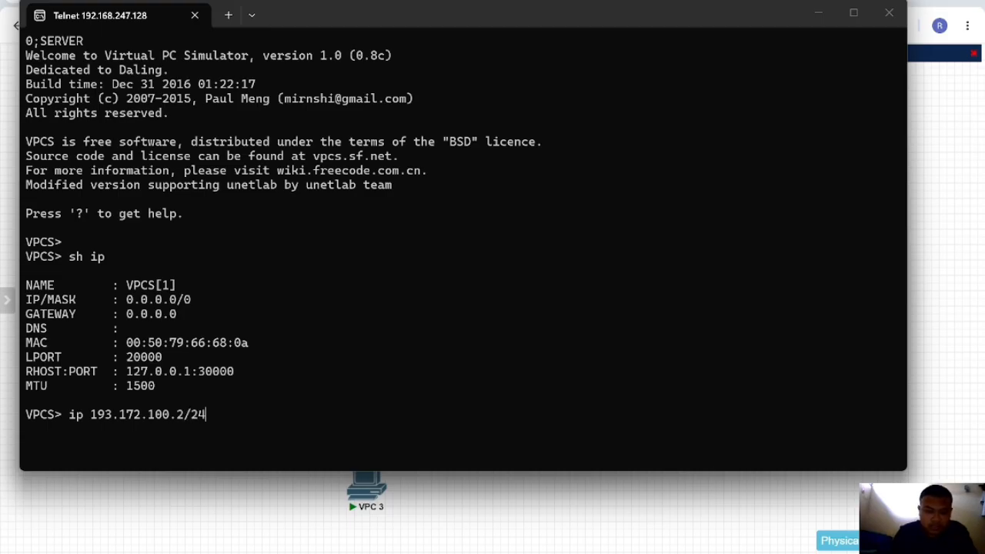
{"action": "type", "text": " 192"}
{"action": "key", "text": "BackSpace"}
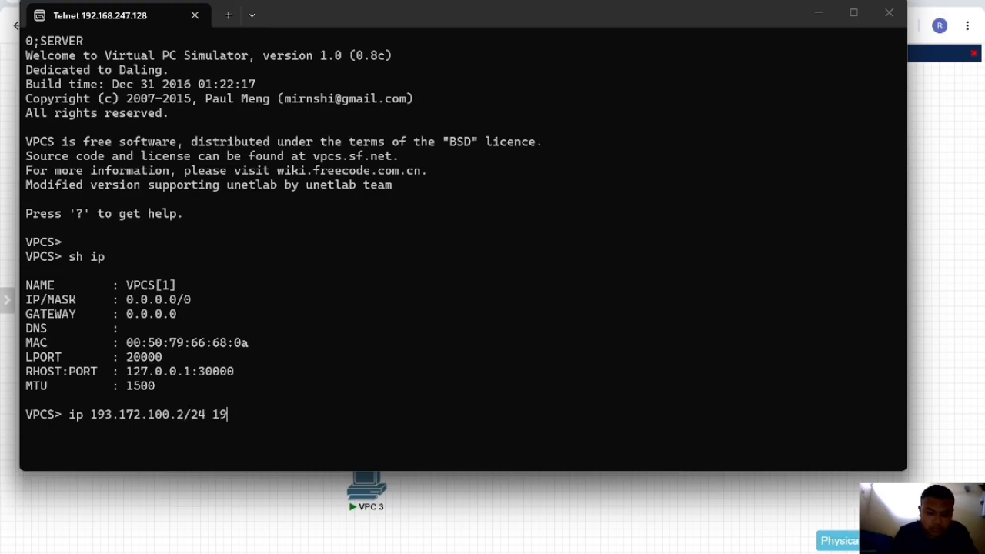
{"action": "type", "text": "3.172."}
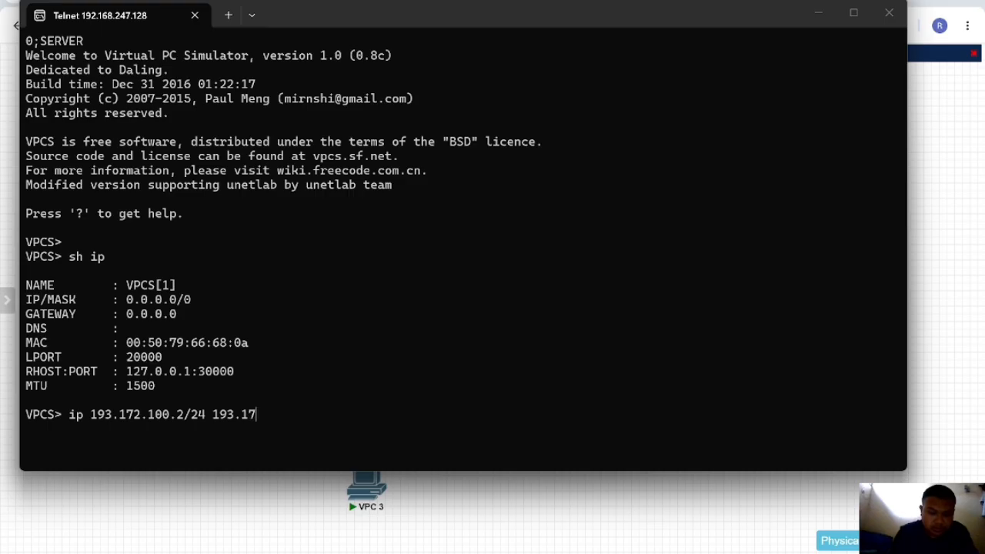
{"action": "type", "text": "100"}
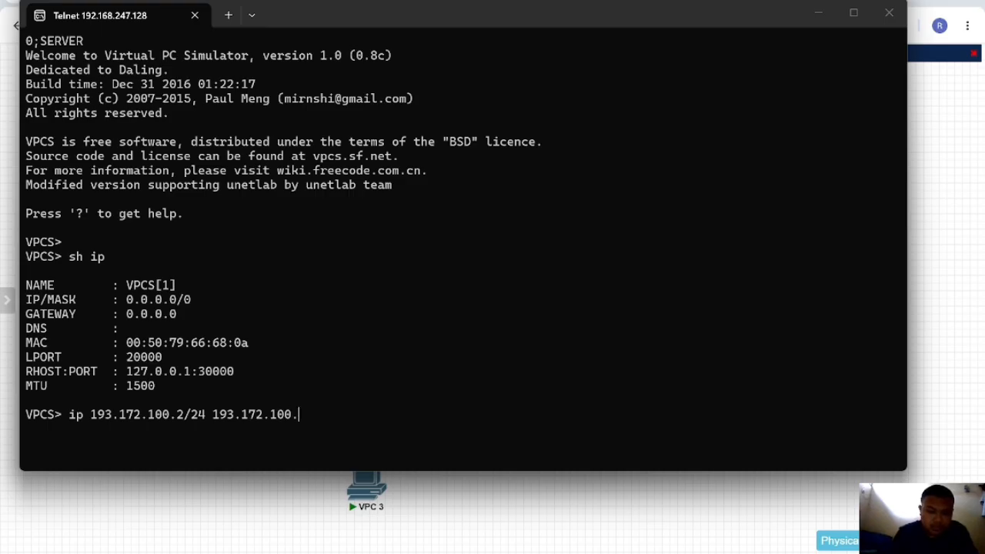
{"action": "type", "text": ".1/24"}
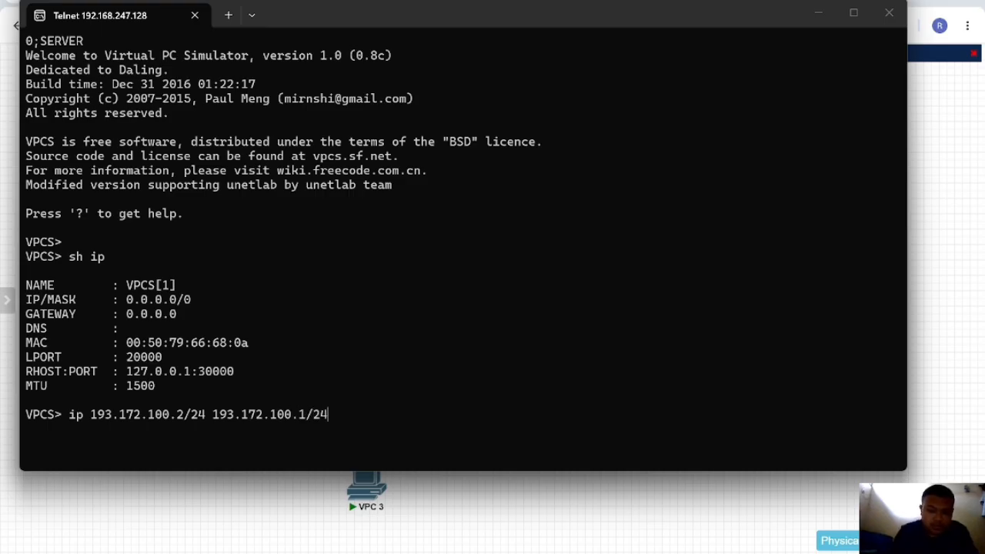
{"action": "key", "text": "Return"}
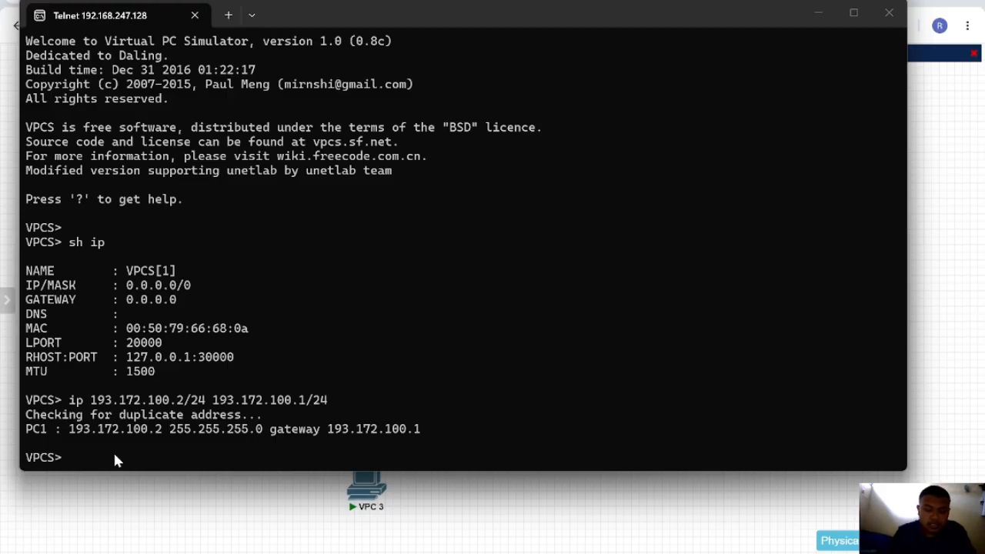
Run sh ip on SERVER and check its IP/MASK and GATEWAY entries
{"action": "type", "text": "sh ip"}
{"action": "key", "text": "Return"}
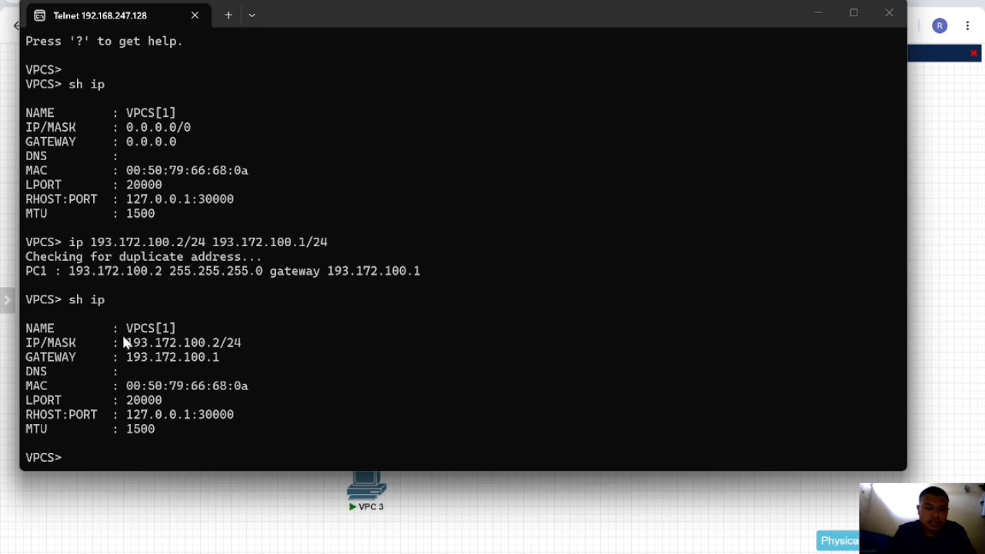
{"action": "left_click_drag", "start_coordinate": [178, 345], "coordinate": [251, 345]}
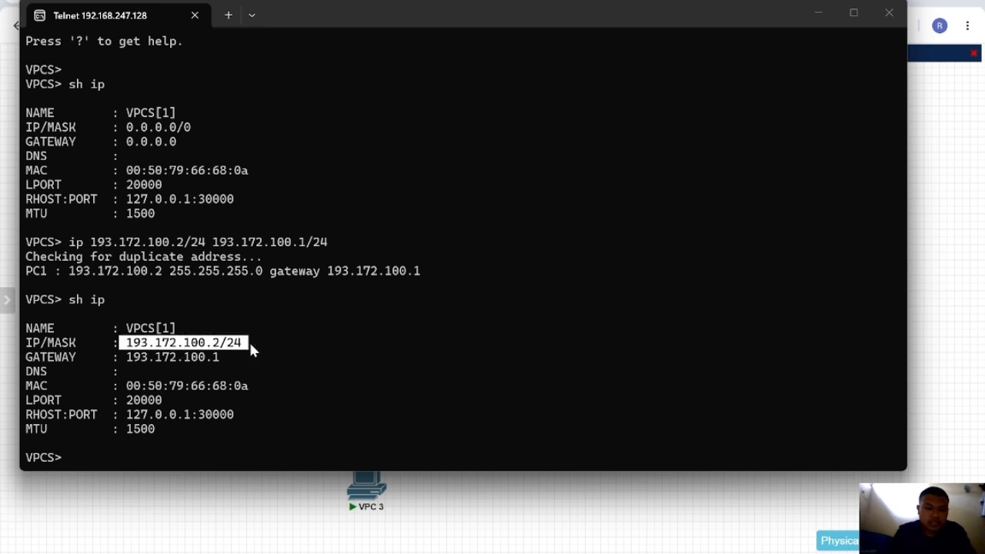
{"action": "left_click_drag", "start_coordinate": [122, 357], "coordinate": [225, 357]}
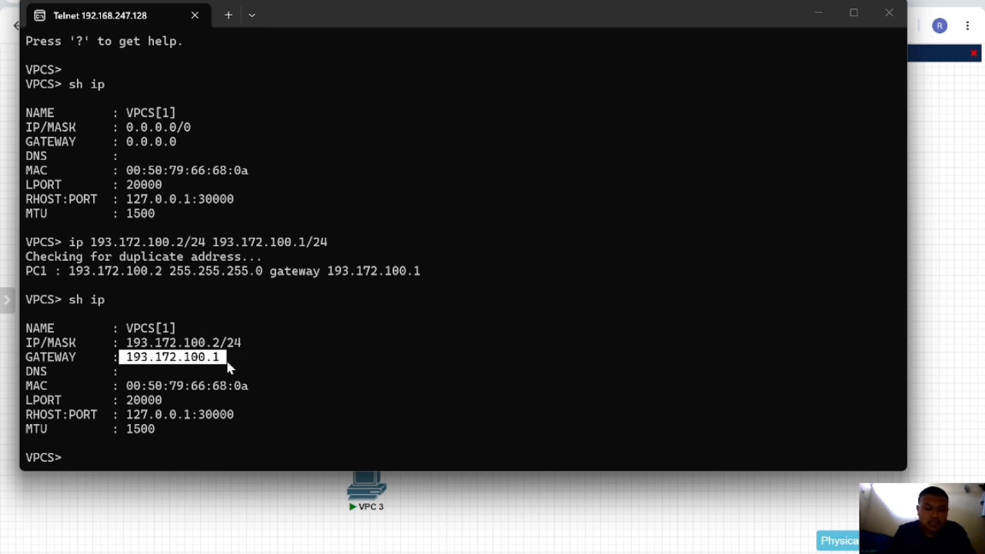
Switch to WinBox and disable both firewall filter rules, the accept rule and the drop rule
{"action": "key", "text": "alt+Tab"}
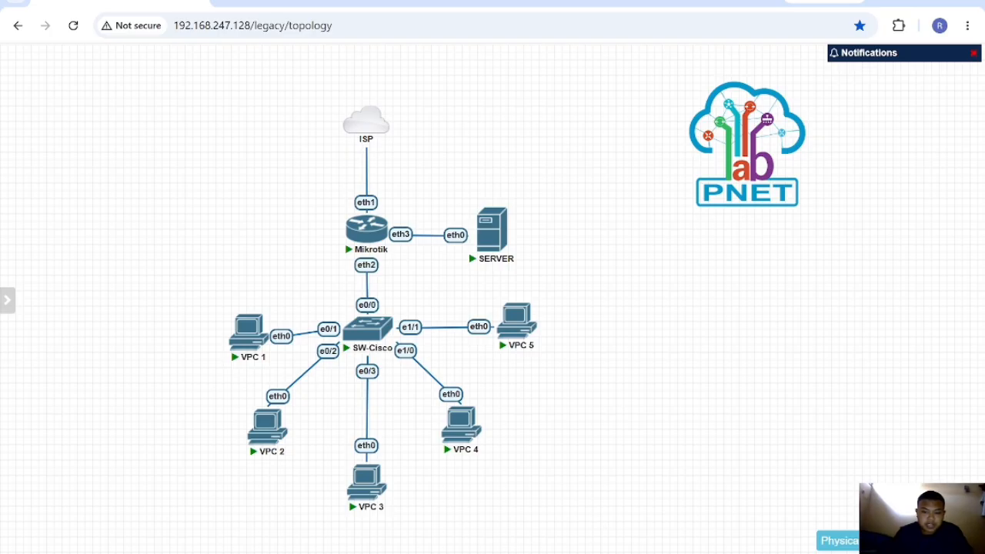
{"action": "key", "text": "alt+Tab"}
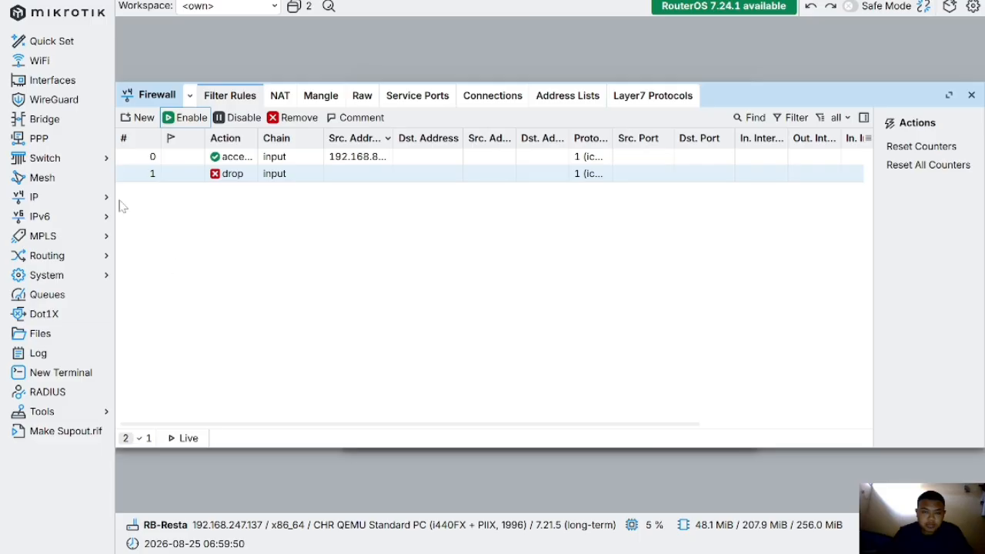
{"action": "left_click", "coordinate": [152, 159]}
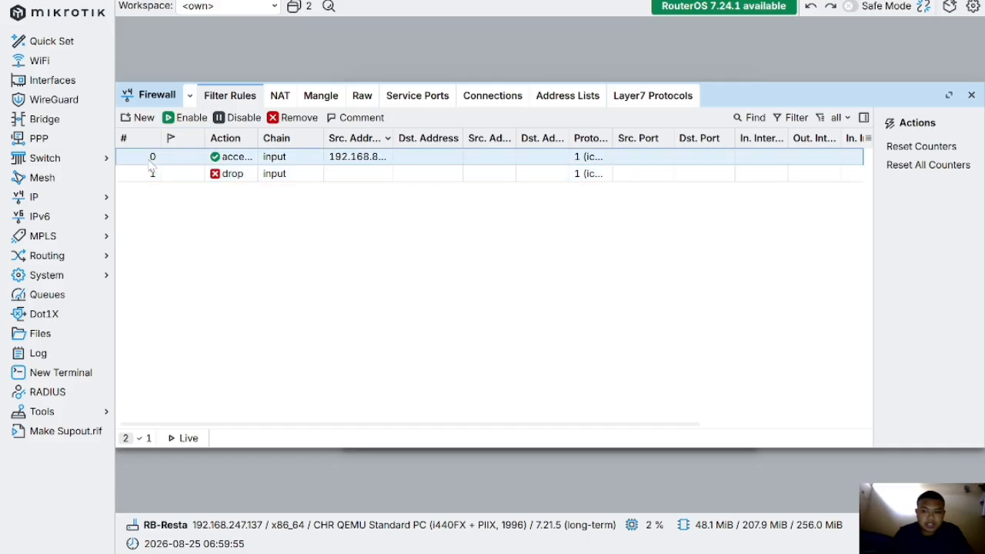
{"action": "left_click", "coordinate": [238, 117]}
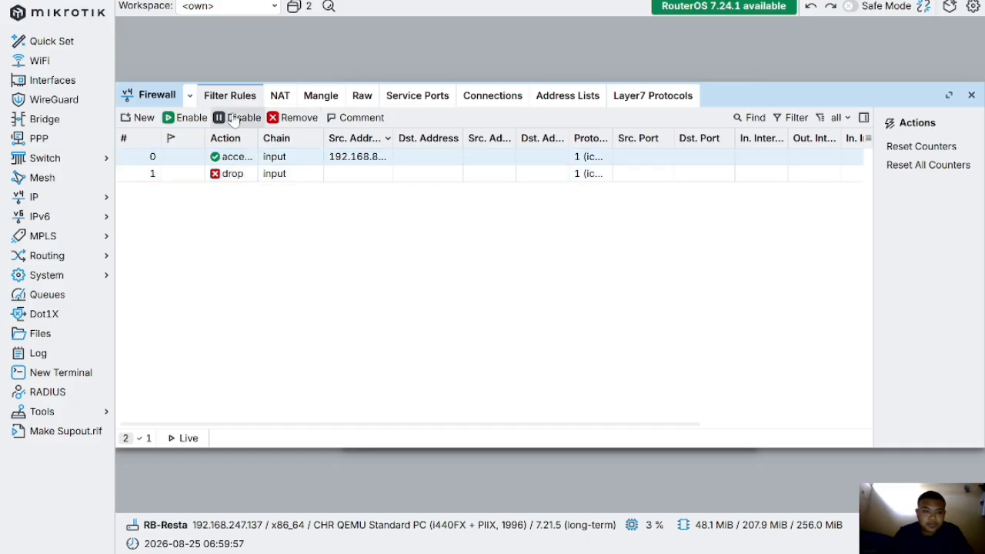
{"action": "left_click", "coordinate": [231, 174]}
{"action": "left_click", "coordinate": [226, 121]}
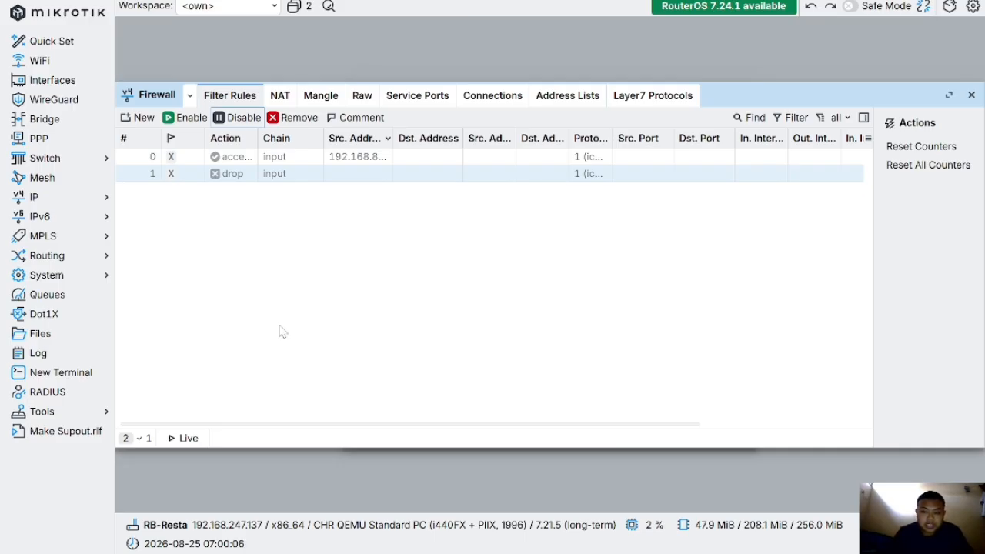
Switch to the PNETLab topology, stop and restart VPC 2, and open its console
{"action": "left_click", "coordinate": [608, 469]}
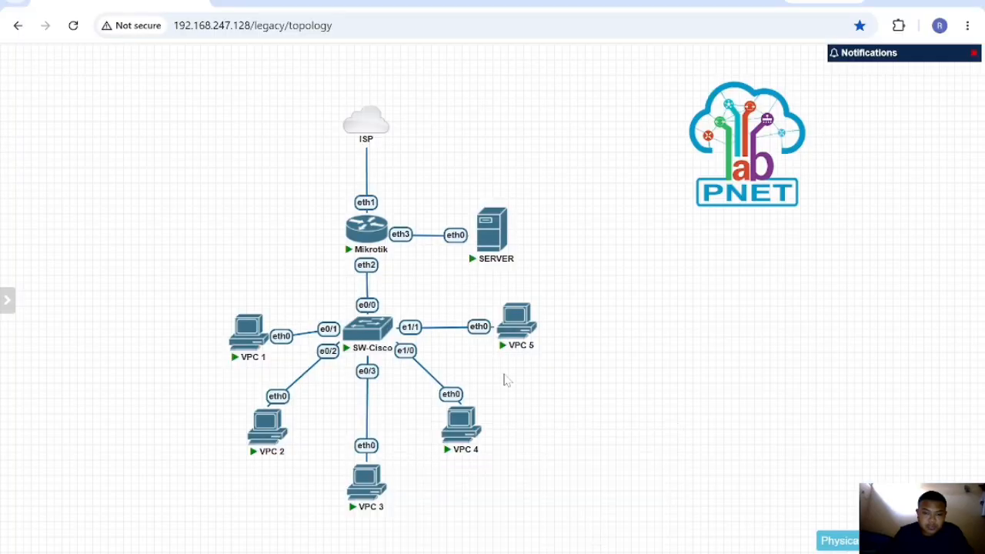
{"action": "left_click", "coordinate": [255, 402]}
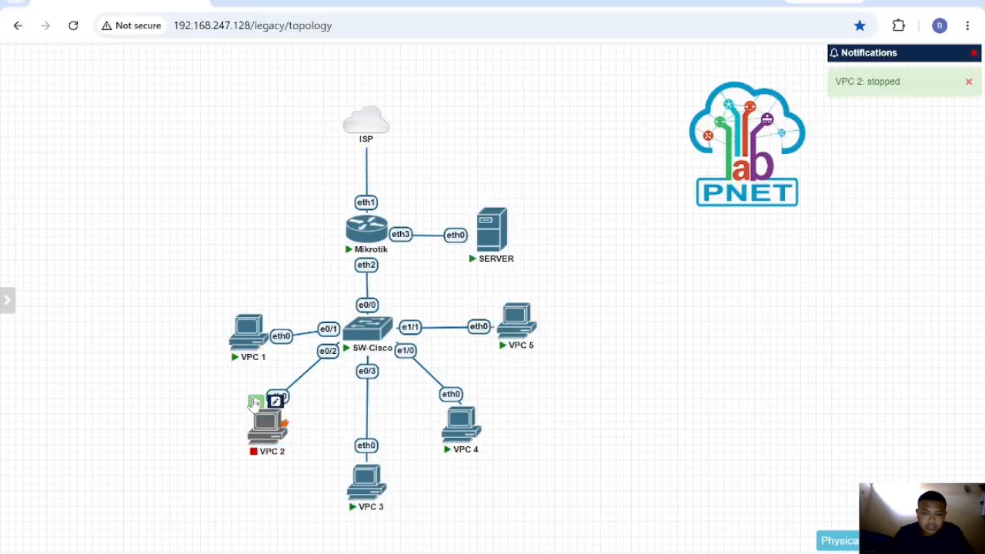
{"action": "left_click", "coordinate": [254, 402]}
{"action": "left_click", "coordinate": [276, 401]}
{"action": "left_click", "coordinate": [435, 150]}
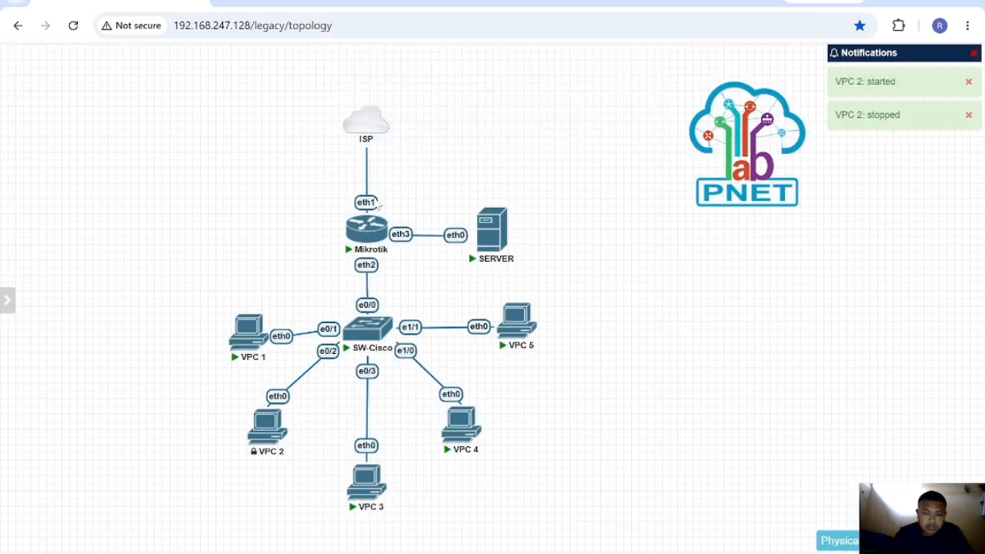
Request an IP address for VPC 2 by running ip dhcp in its console
{"action": "type", "text": "ip d"}
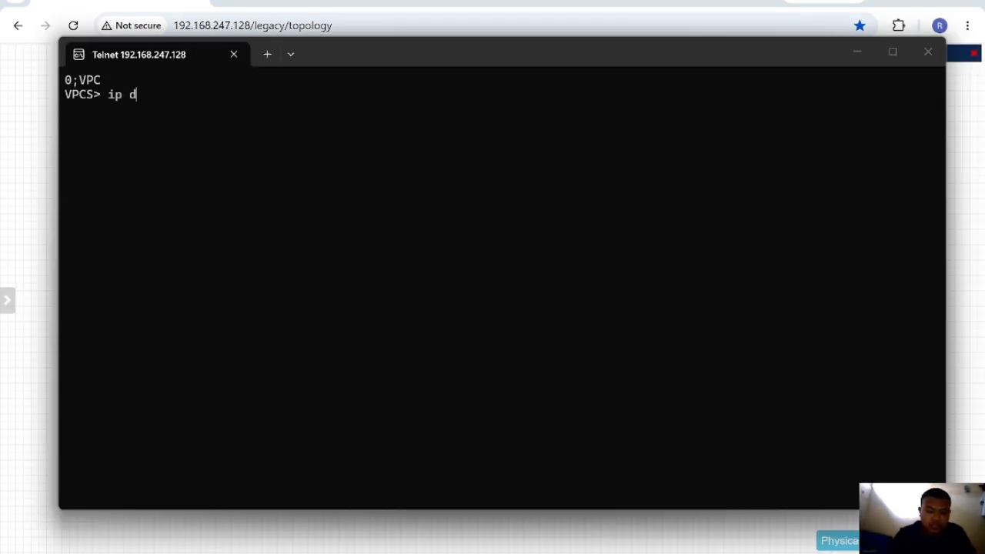
{"action": "type", "text": "hcp"}
{"action": "key", "text": "Return"}
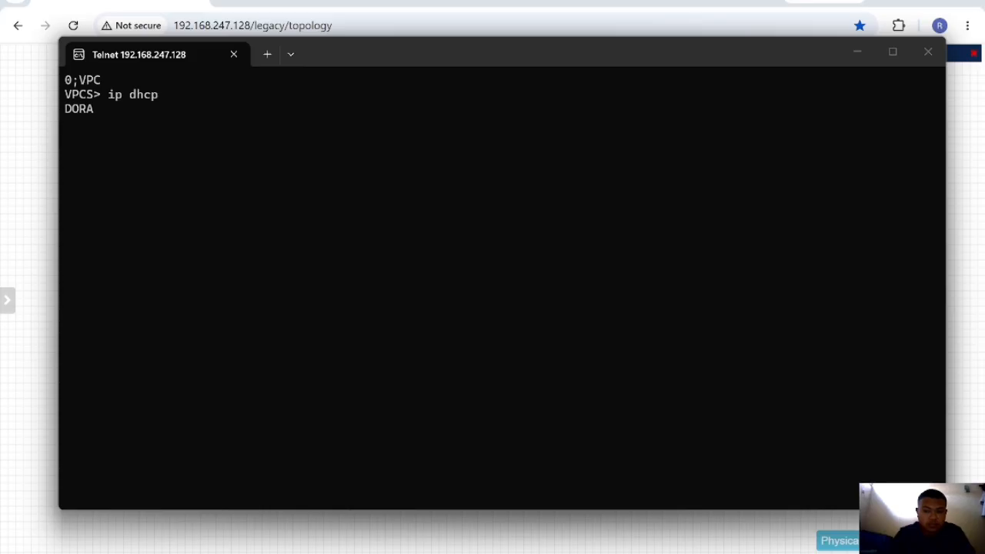
Ping the SERVER at 193.172.100.2 from the VPC 2 console, and minimise the console window
{"action": "type", "text": "ping"}
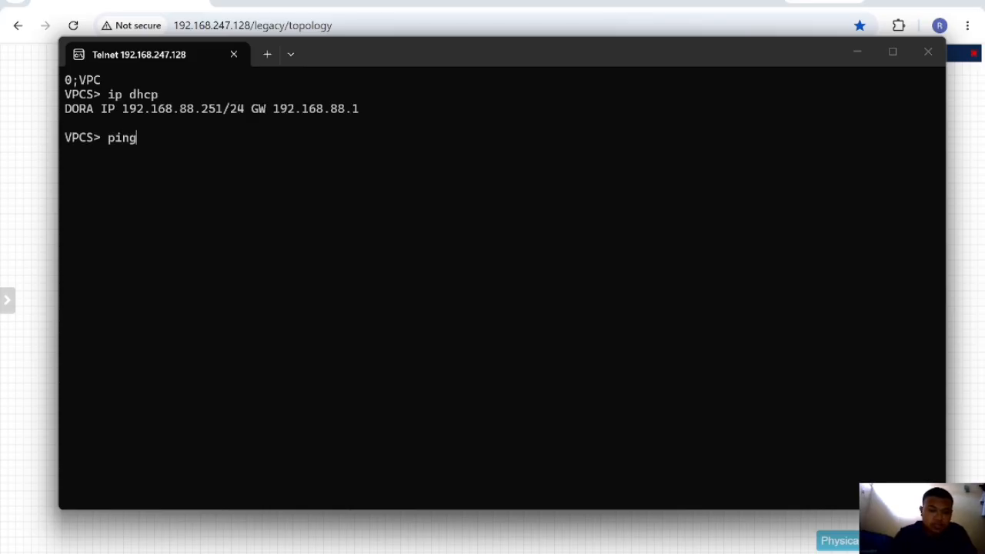
{"action": "type", "text": " 1"}
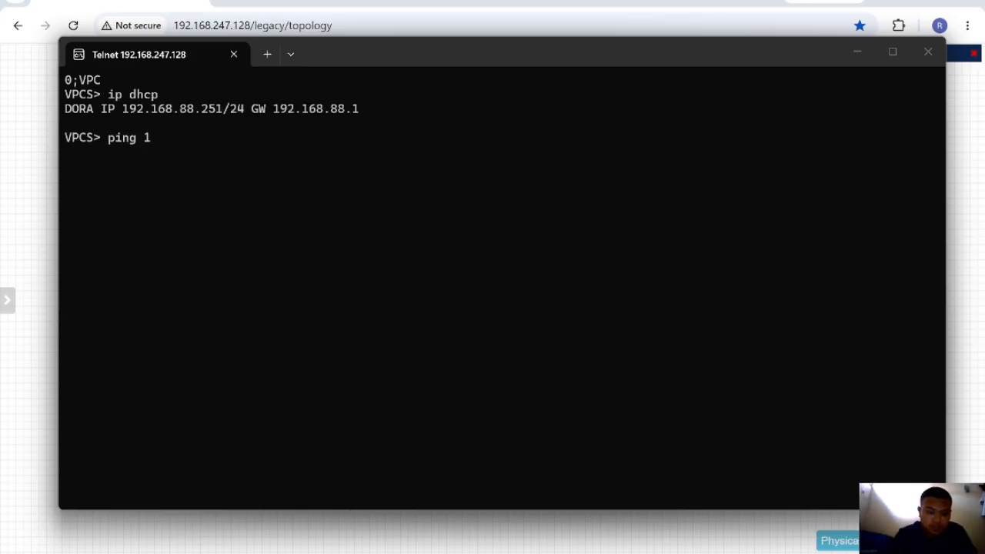
{"action": "type", "text": "93.172"}
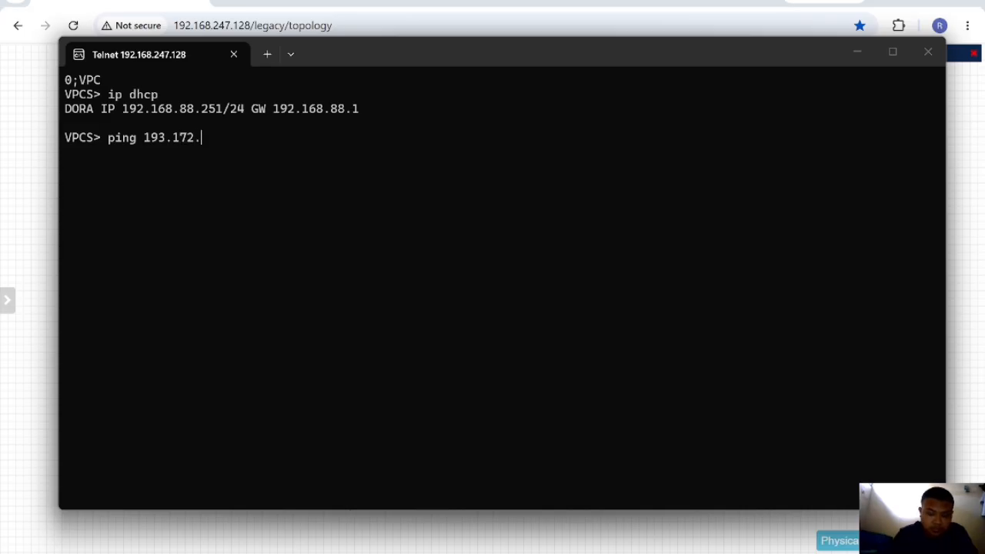
{"action": "type", "text": ".100.2"}
{"action": "key", "text": "Return"}
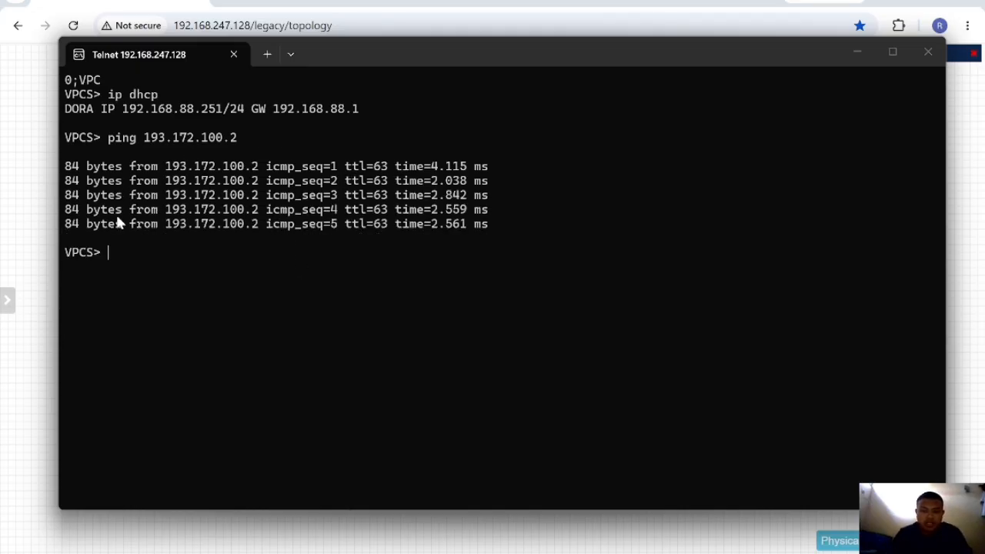
{"action": "left_click", "coordinate": [842, 56]}
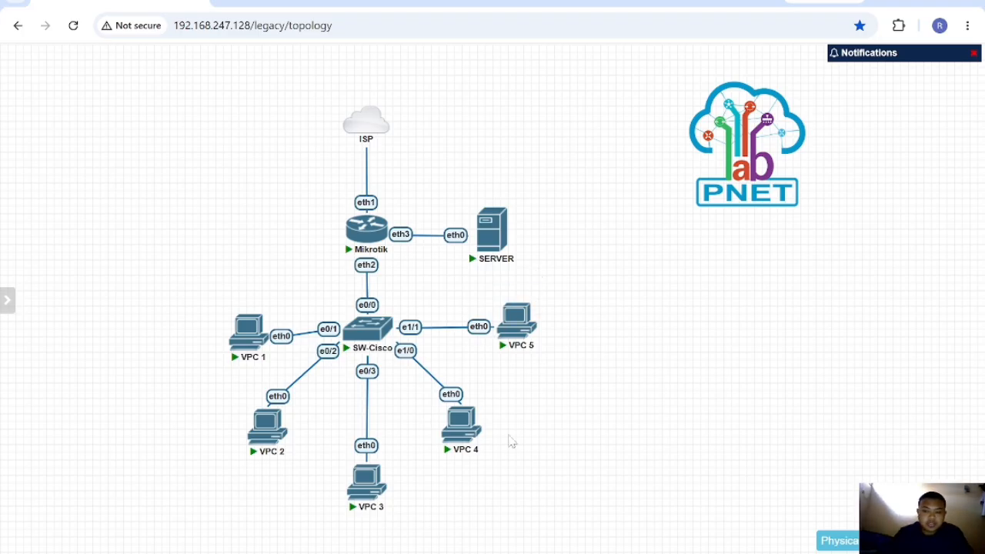
Switch to WinBox and start a new firewall filter rule on the forward chain with a source address entry
{"action": "left_click", "coordinate": [668, 553]}
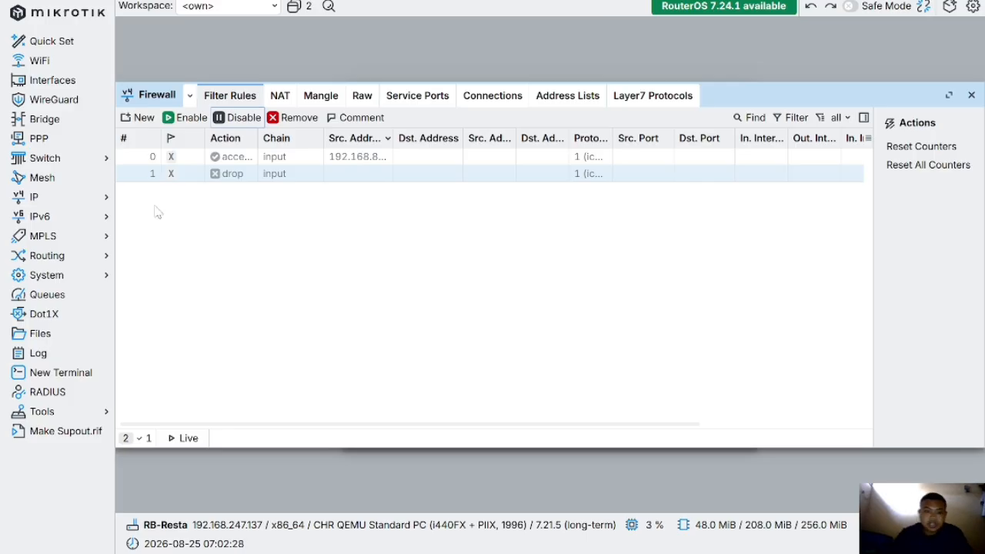
{"action": "left_click", "coordinate": [142, 118]}
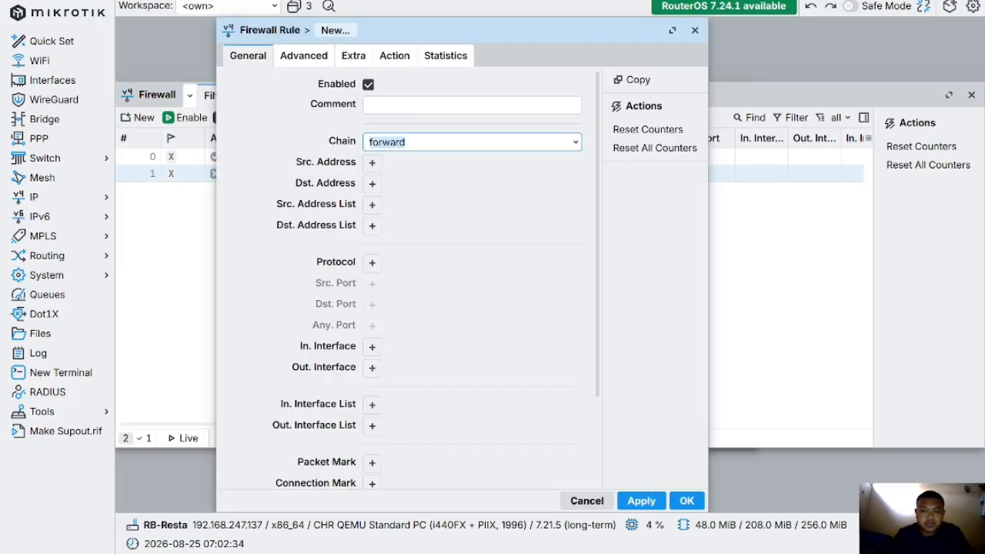
{"action": "left_click", "coordinate": [371, 162]}
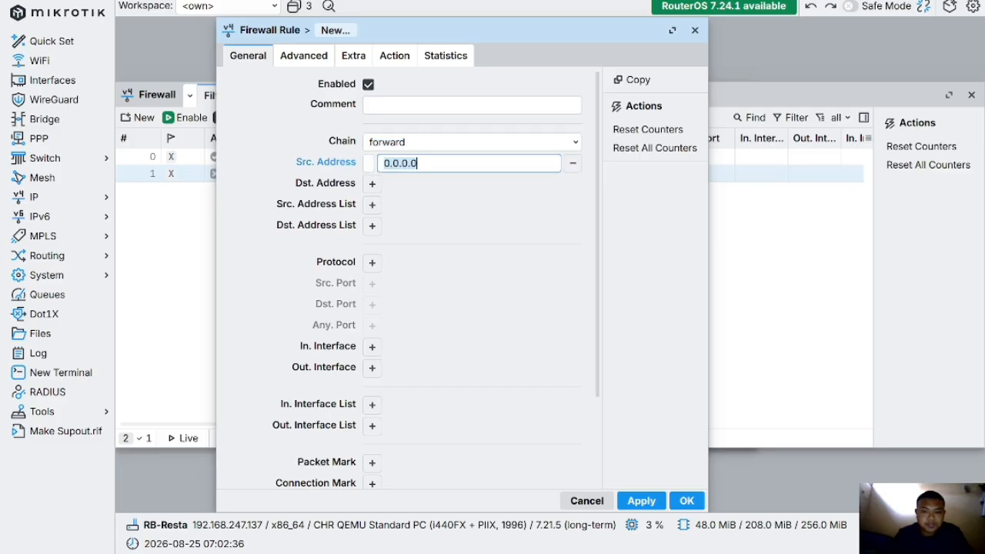
Switch to the PNETLab topology, open the VPC 3 console and request an address with ip dhcp
{"action": "mouse_move", "coordinate": [665, 546]}
{"action": "left_click", "coordinate": [713, 491]}
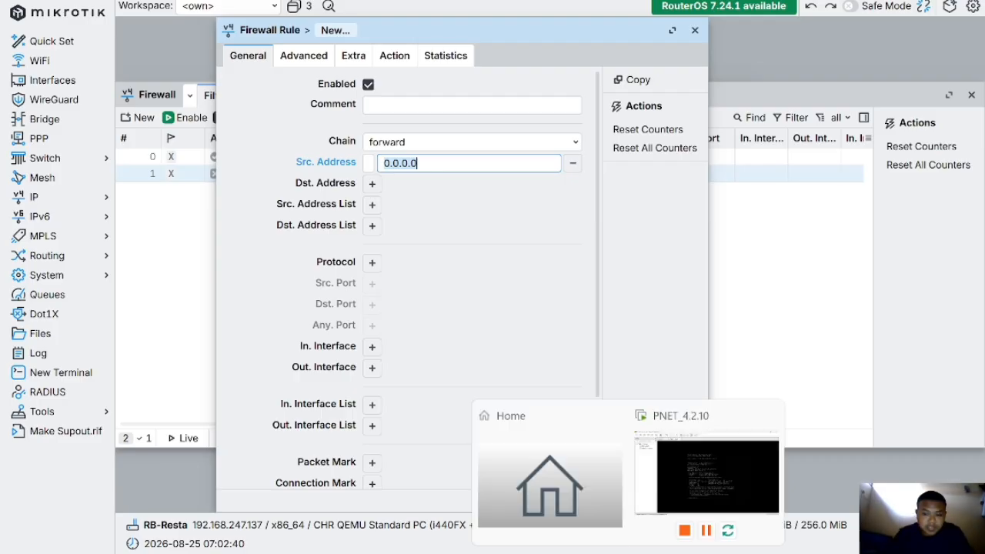
{"action": "mouse_move", "coordinate": [529, 550]}
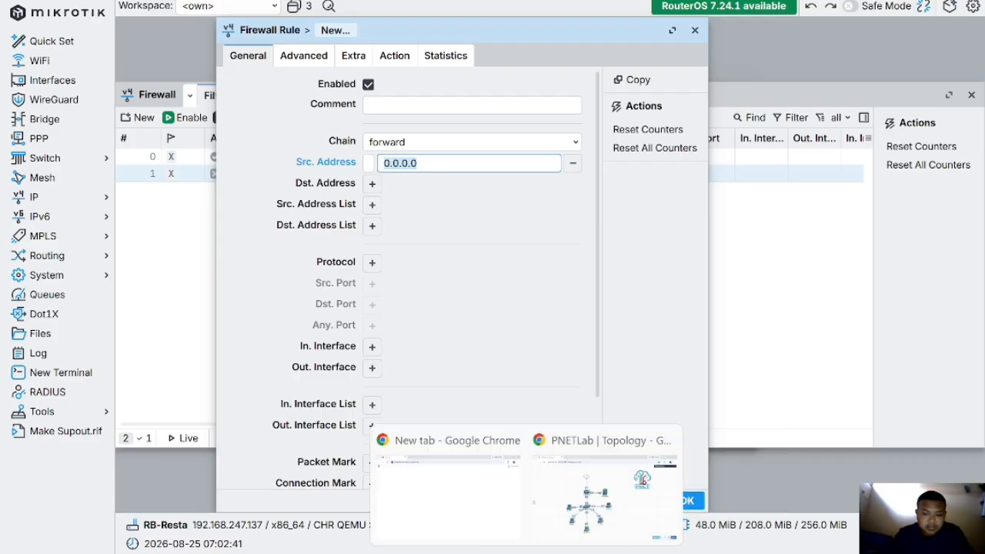
{"action": "left_click", "coordinate": [562, 509]}
{"action": "left_click", "coordinate": [360, 486]}
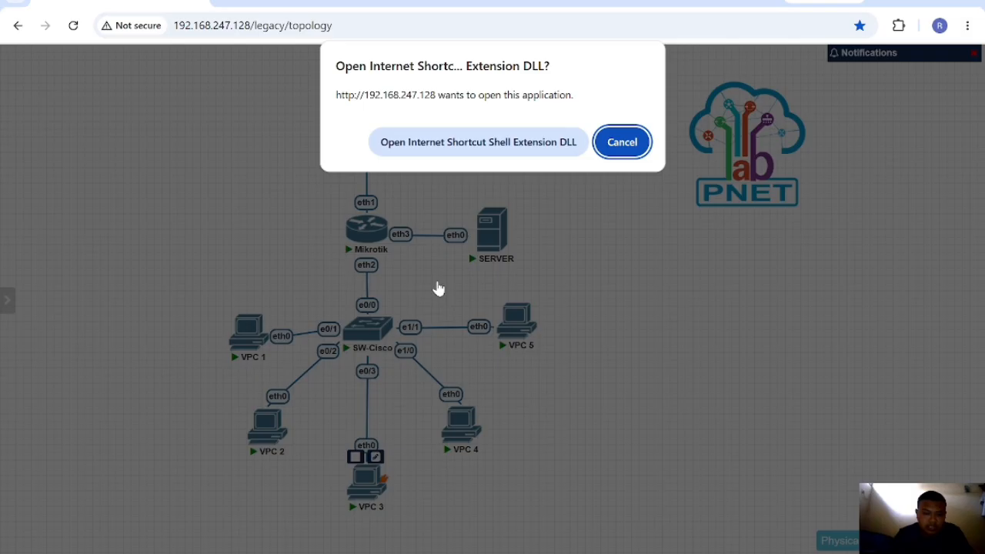
{"action": "left_click", "coordinate": [418, 141]}
{"action": "type", "text": "ip dhcp"}
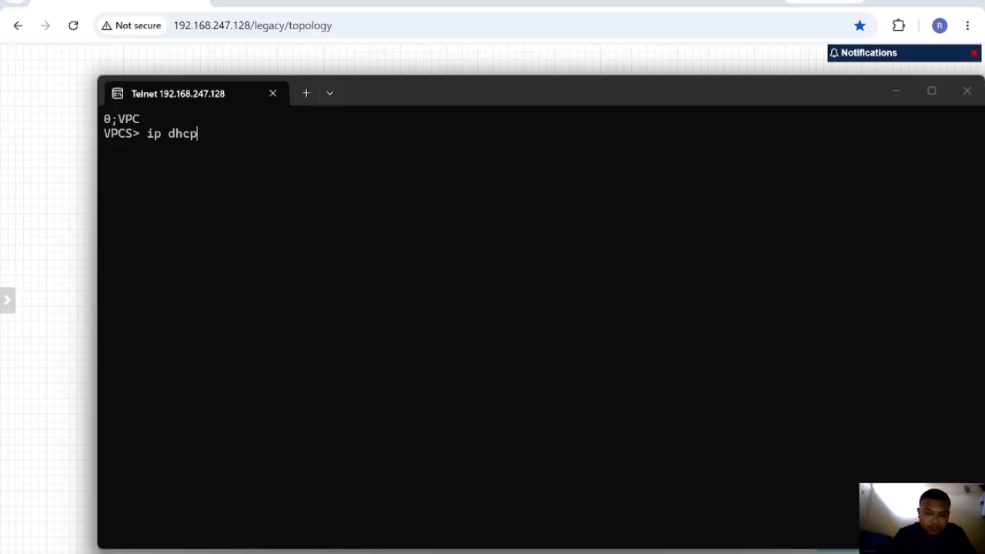
{"action": "key", "text": "Return"}
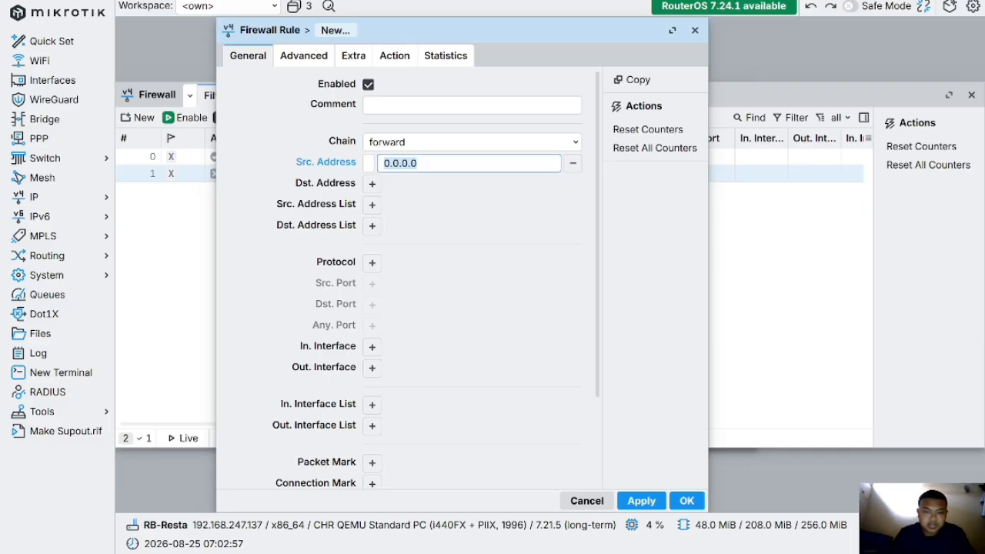
Set the new forward rule's source address to 192.168.88.252 in WinBox
{"action": "key", "text": "BackSpace"}
{"action": "type", "text": "19"}
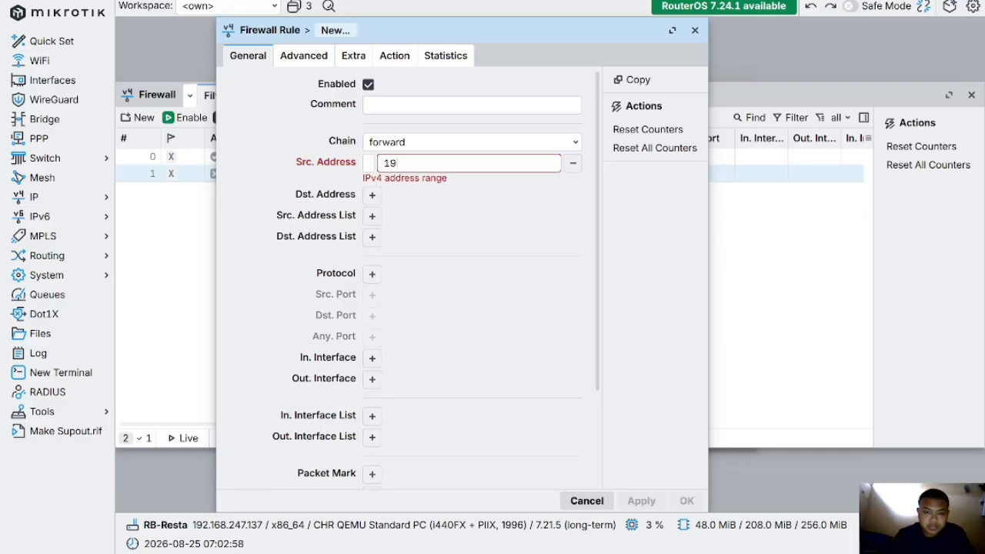
{"action": "type", "text": "2.168"}
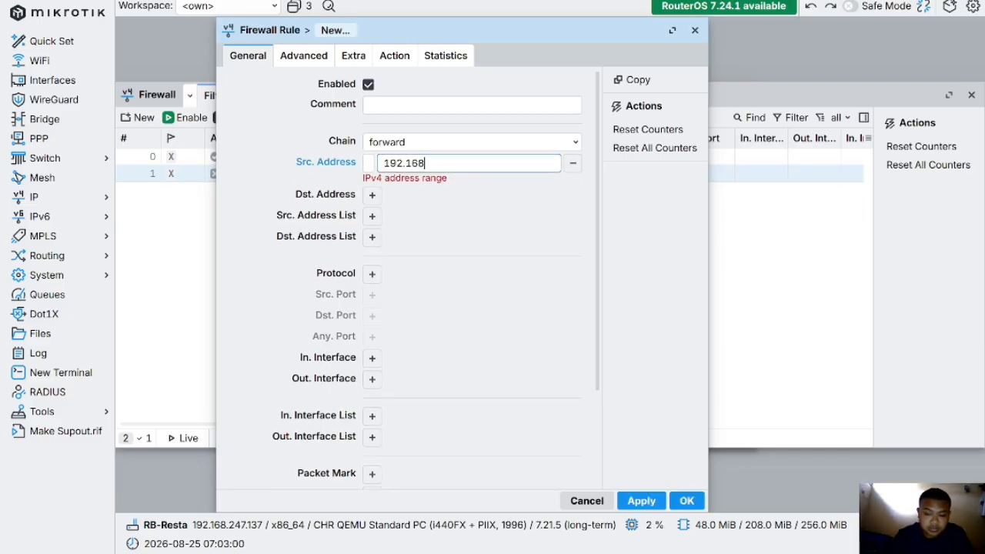
{"action": "type", "text": ".88.252/"}
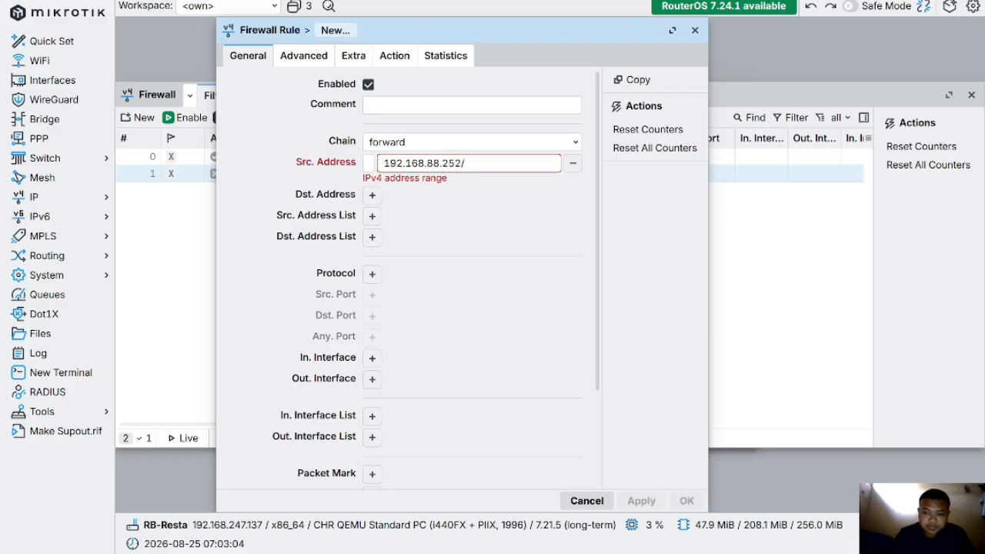
{"action": "key", "text": "BackSpace"}
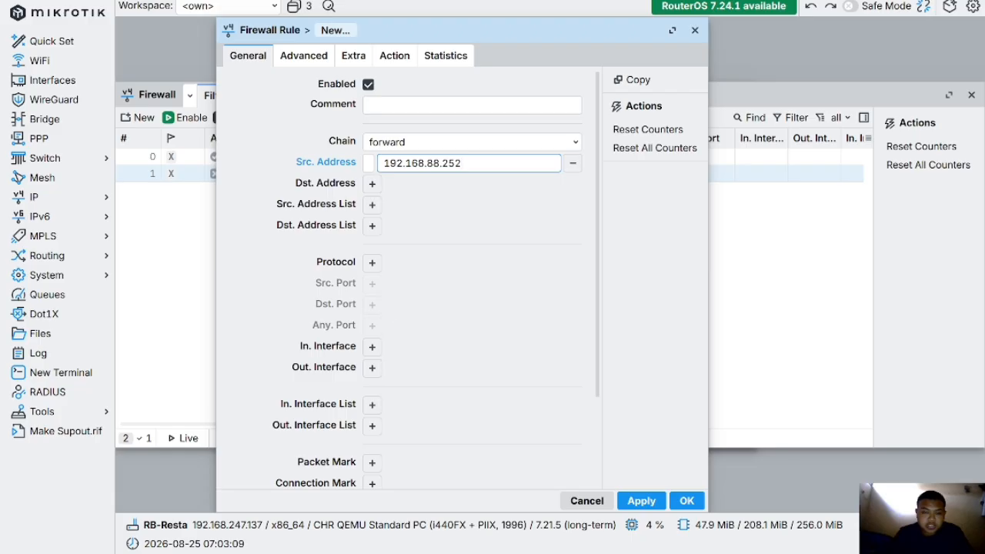
Add a destination address of 193.172.100.2 to the forward rule
{"action": "left_click", "coordinate": [372, 184]}
{"action": "key", "text": "BackSpace"}
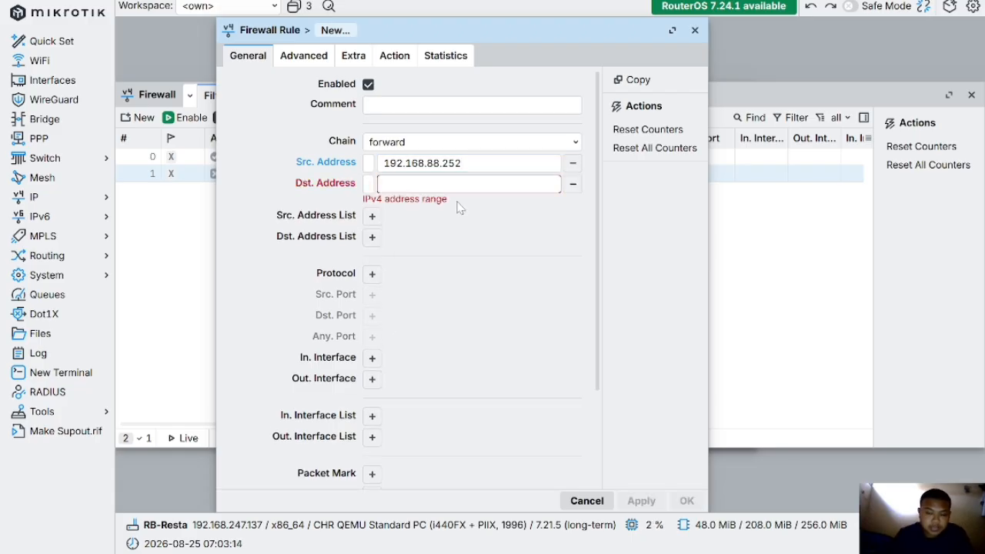
{"action": "type", "text": "193"}
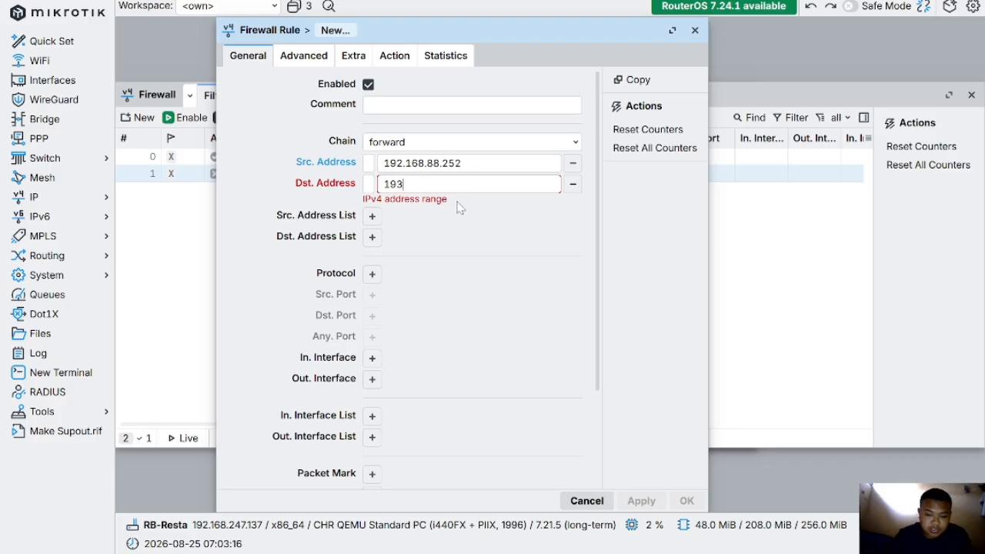
{"action": "type", "text": ".16"}
{"action": "key", "text": "BackSpace"}
{"action": "key", "text": "BackSpace"}
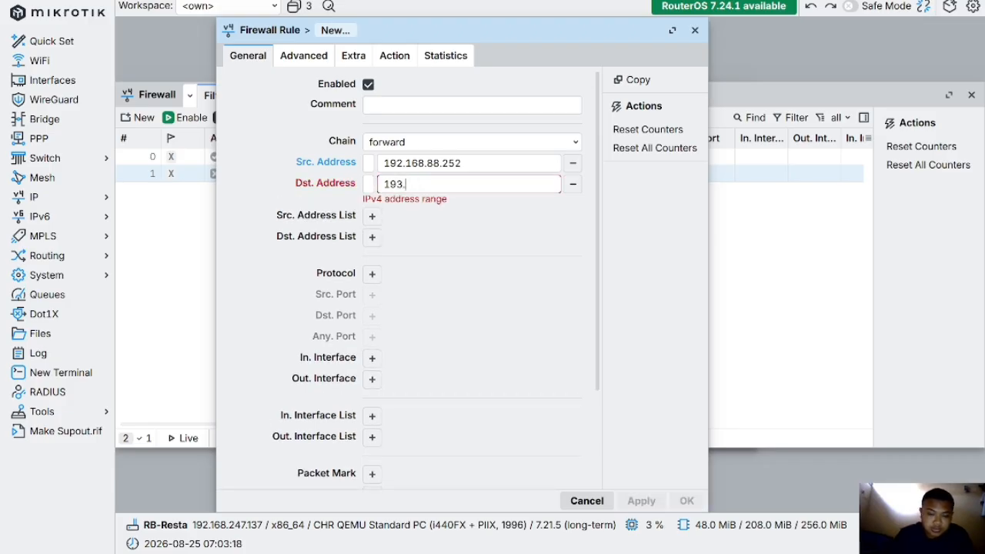
{"action": "type", "text": "172"}
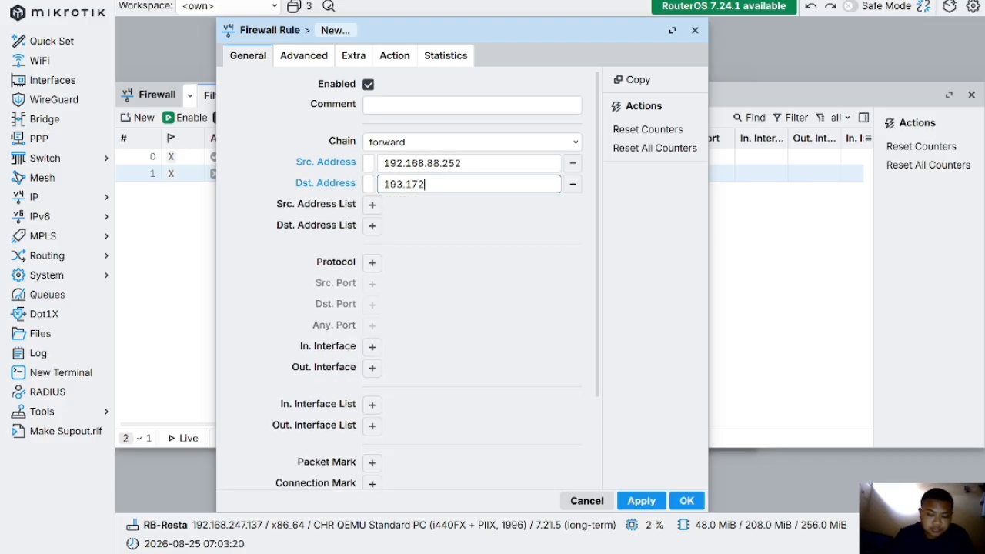
{"action": "type", "text": ".100.2"}
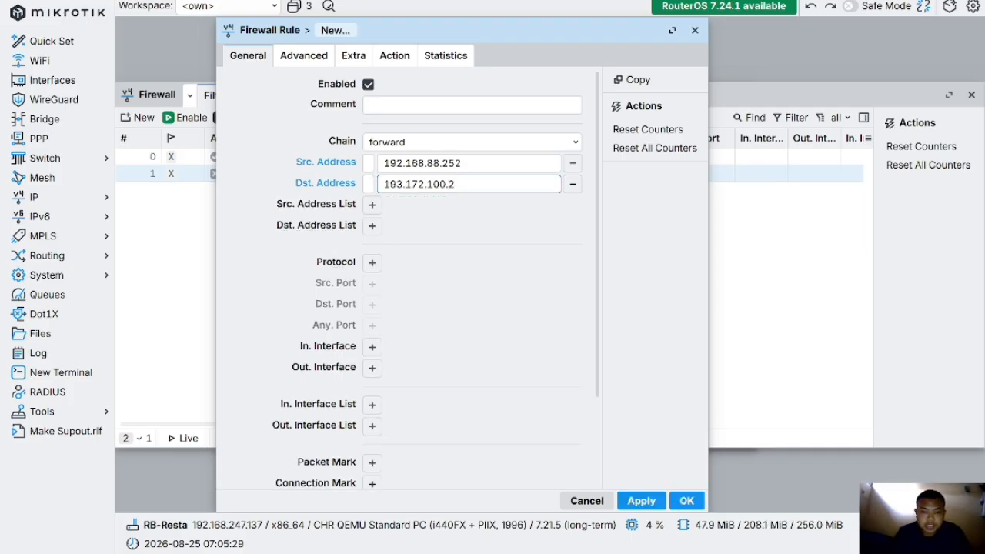
Set the forward rule's protocol to icmp, keep its action as accept, and save the rule
{"action": "left_click", "coordinate": [371, 263]}
{"action": "left_click", "coordinate": [554, 263]}
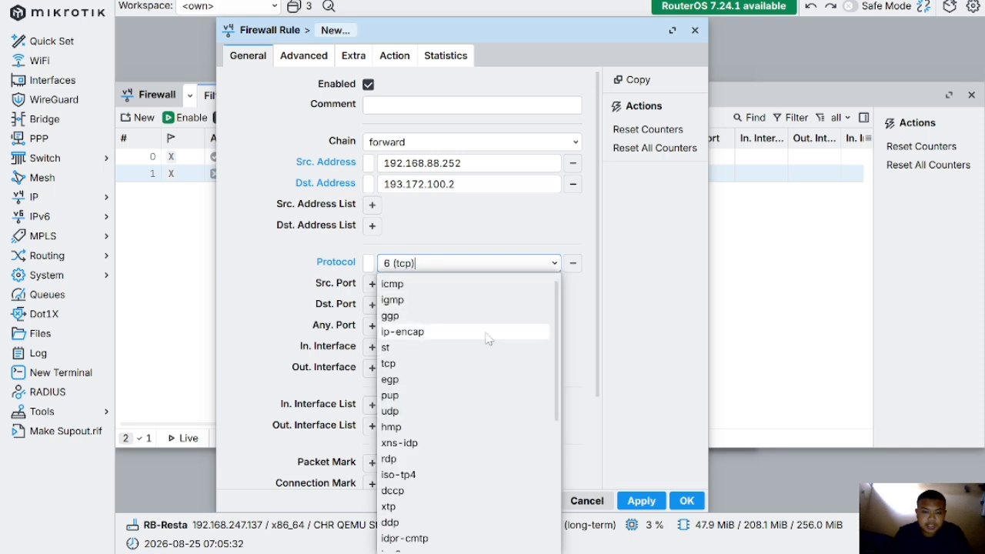
{"action": "left_click", "coordinate": [415, 283]}
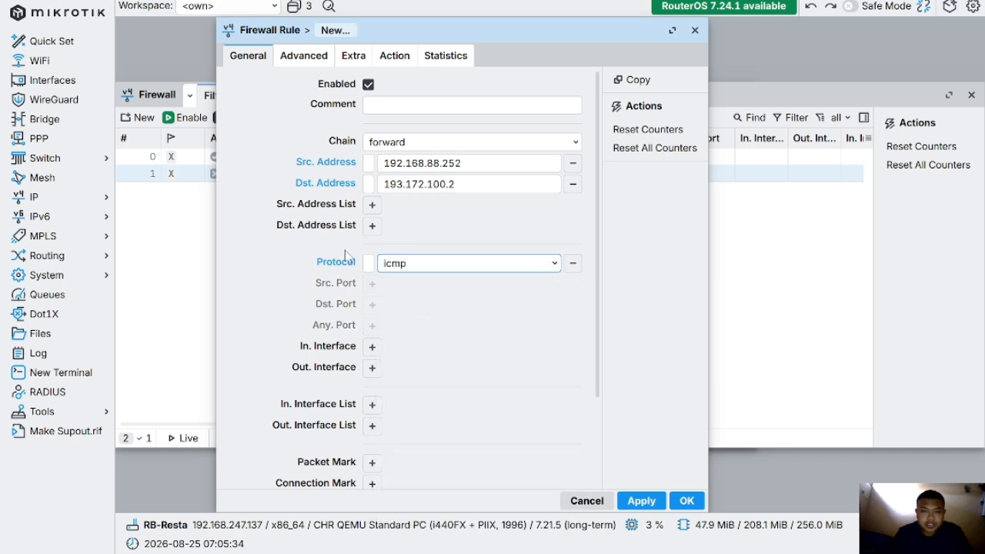
{"action": "left_click", "coordinate": [391, 55]}
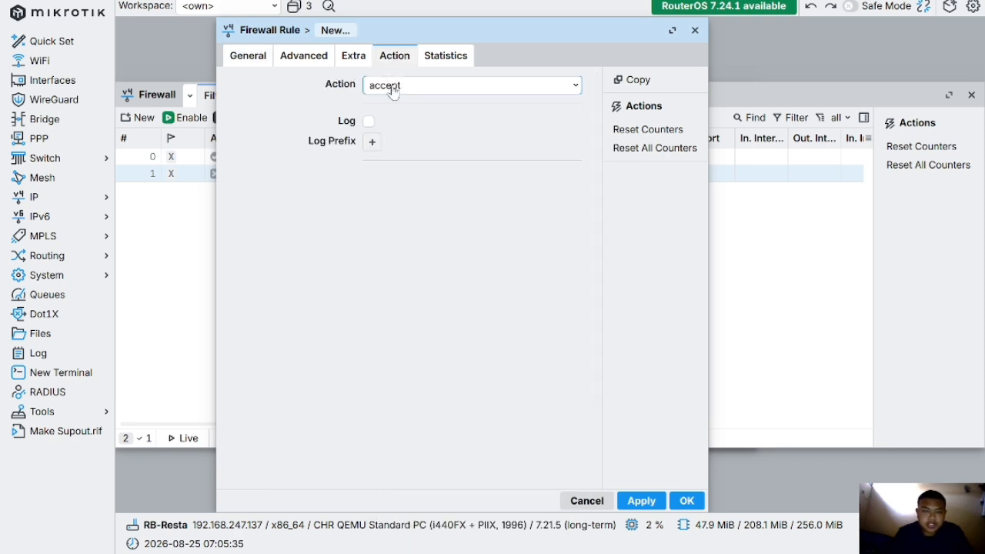
{"action": "left_click", "coordinate": [638, 501]}
{"action": "left_click", "coordinate": [684, 501]}
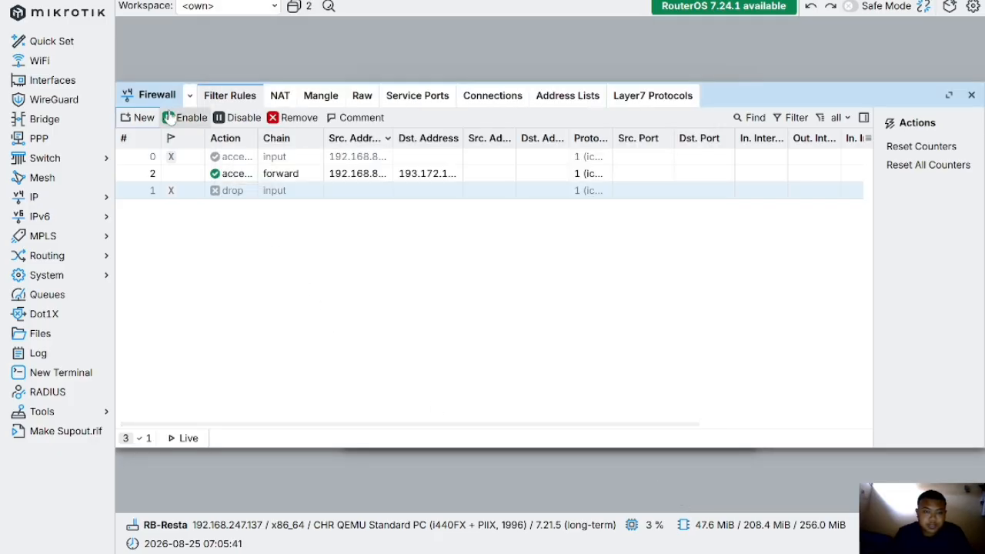
Start another forward-chain filter rule with a blank source address entry, and bring the filter rules list to the front
{"action": "left_click", "coordinate": [127, 118]}
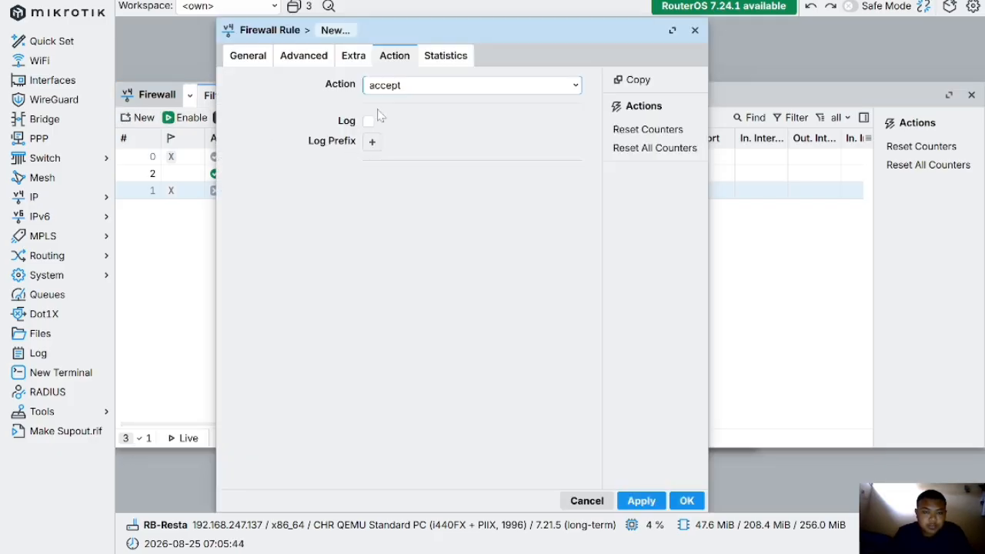
{"action": "left_click", "coordinate": [259, 59]}
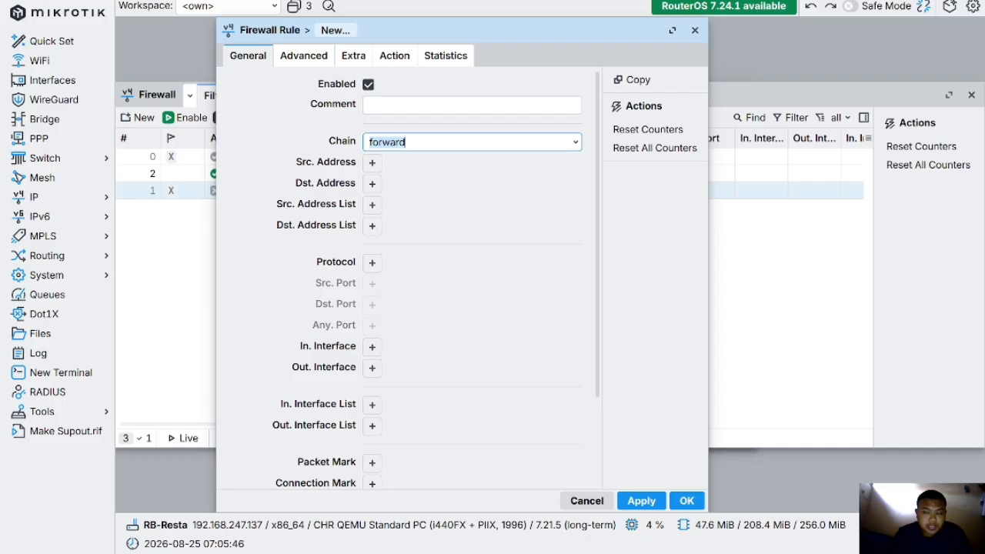
{"action": "left_click", "coordinate": [372, 163]}
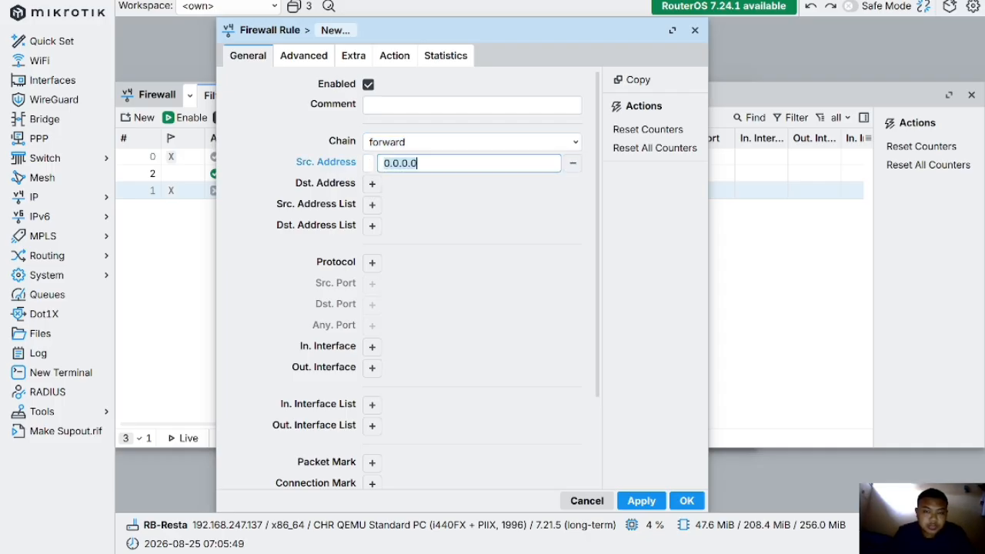
{"action": "key", "text": "BackSpace"}
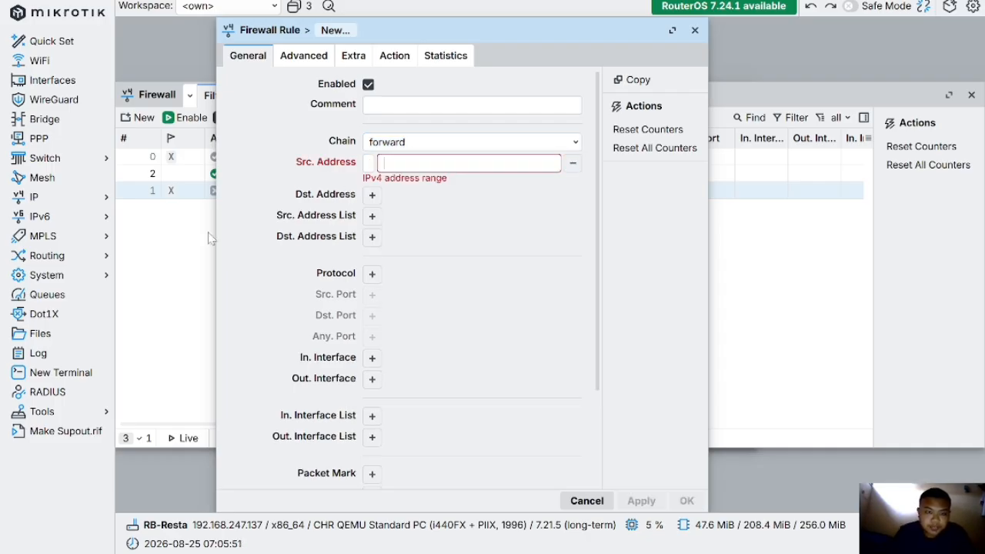
{"action": "left_click", "coordinate": [177, 253]}
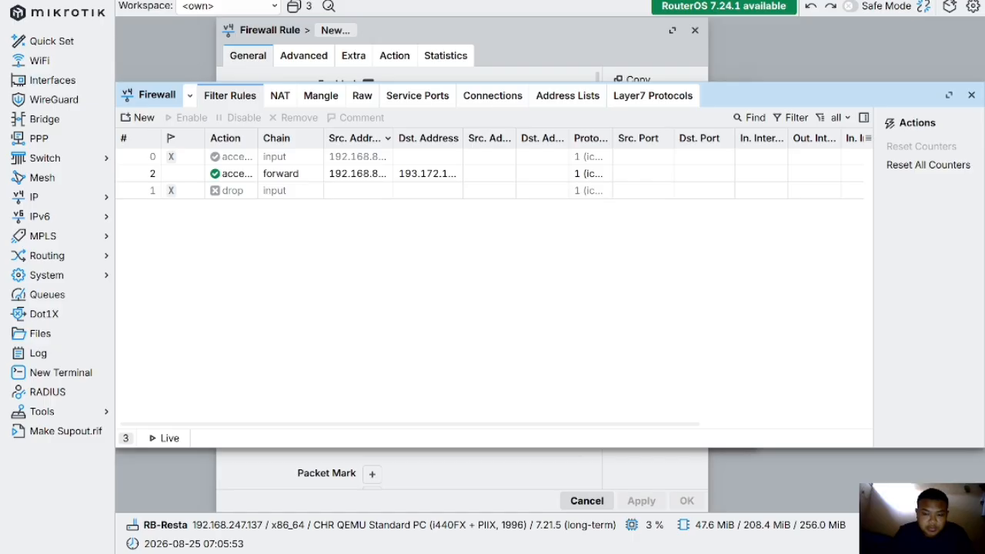
Switch to the PNETLab topology and open the VPC 4 console
{"action": "mouse_move", "coordinate": [705, 533]}
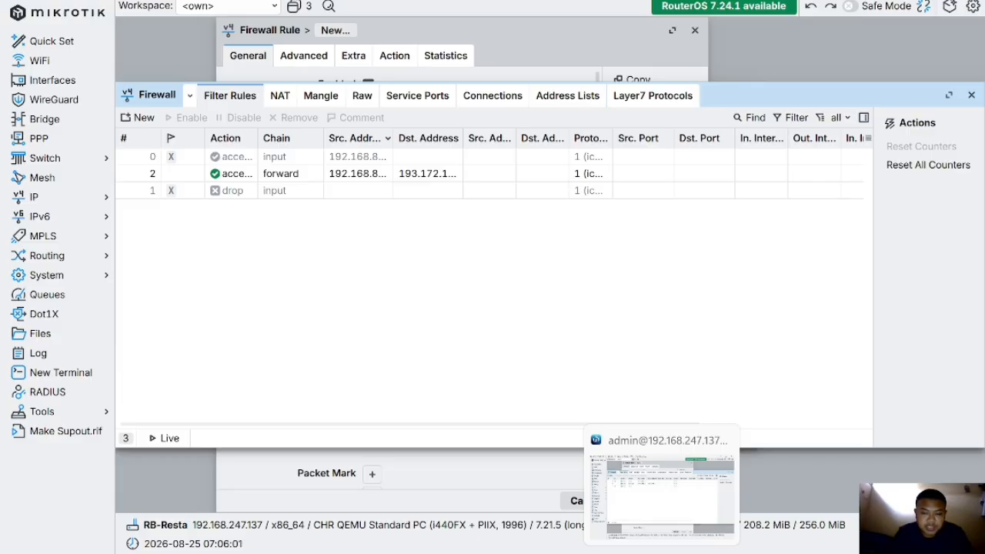
{"action": "mouse_move", "coordinate": [590, 545]}
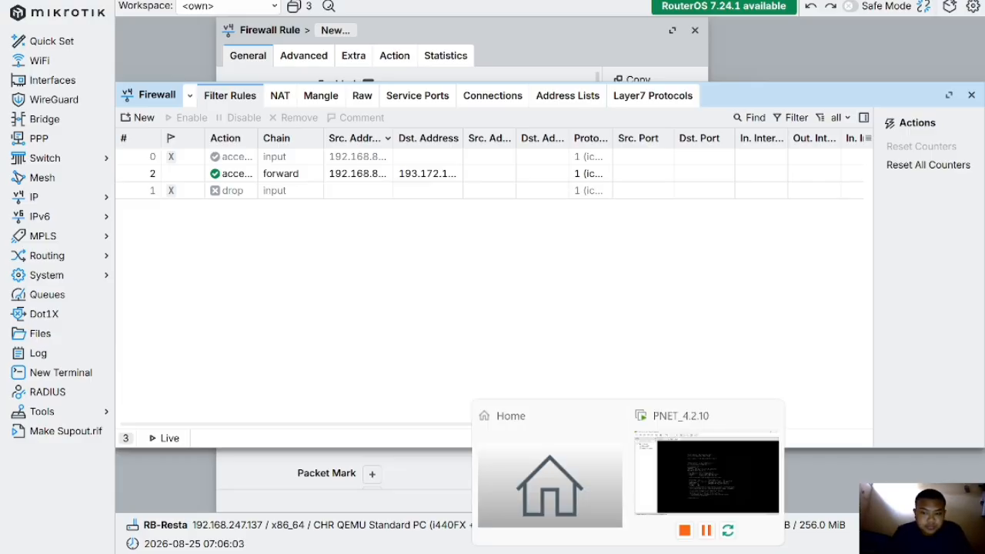
{"action": "left_click", "coordinate": [585, 529]}
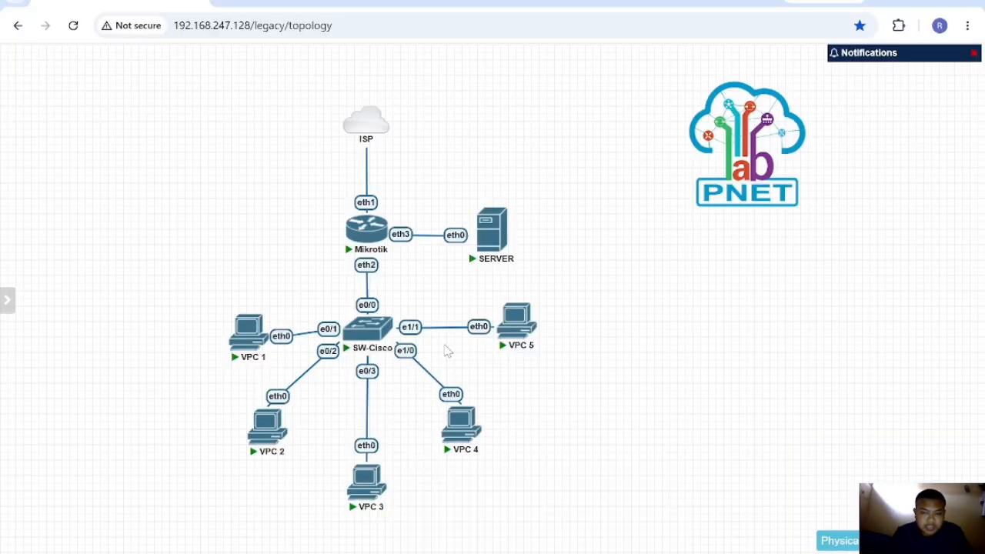
{"action": "left_click", "coordinate": [460, 423]}
{"action": "left_click", "coordinate": [473, 145]}
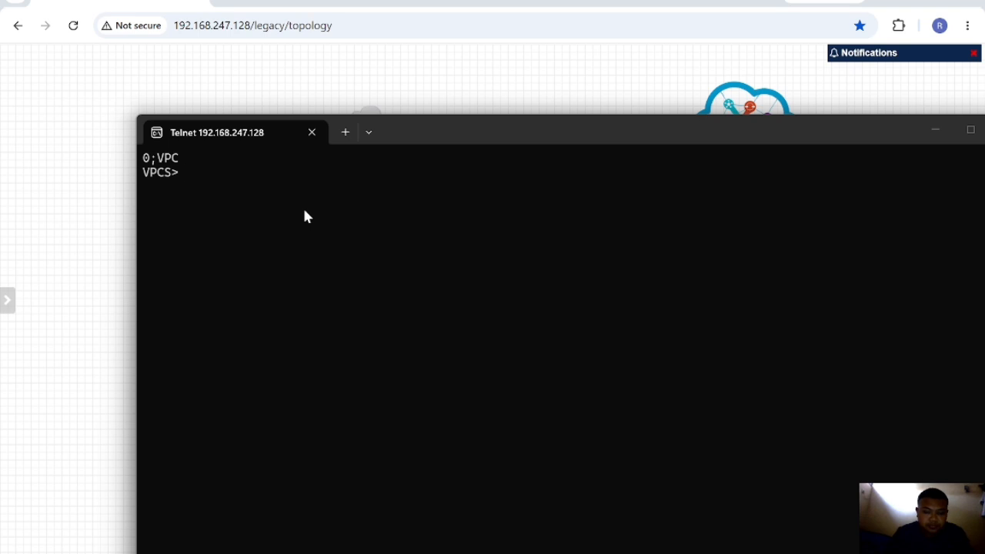
Request an IP address over DHCP on VPC 4 and display its IP configuration
{"action": "type", "text": "ip dhcp"}
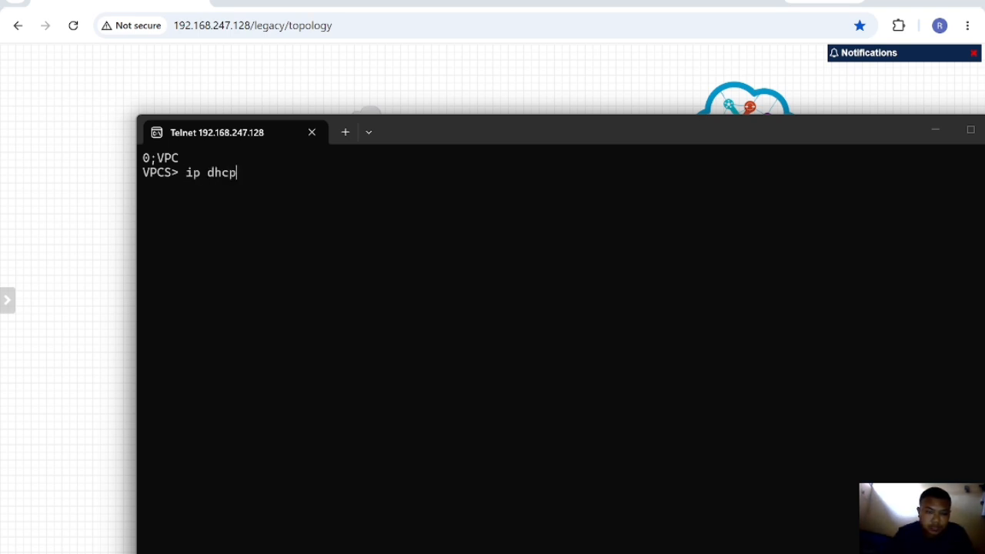
{"action": "key", "text": "Return"}
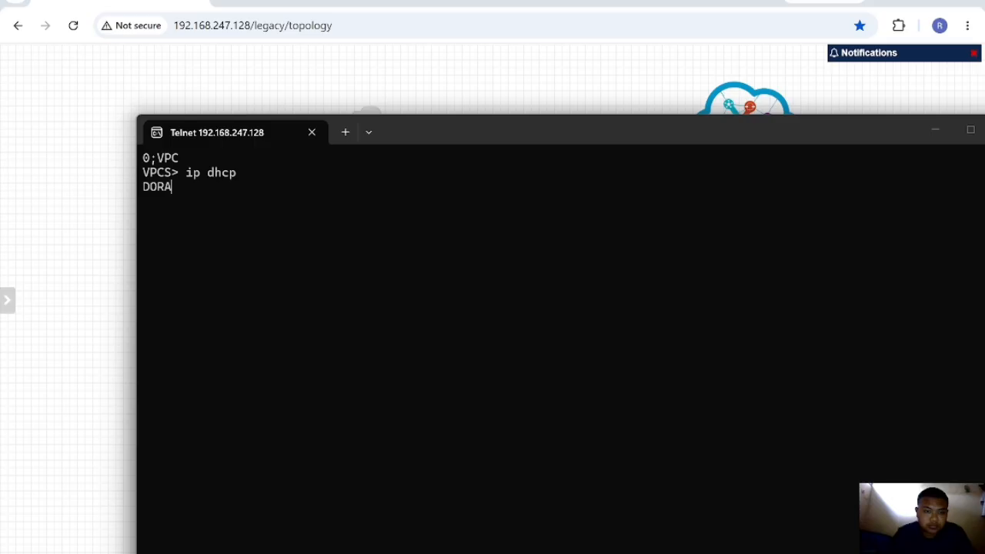
{"action": "type", "text": "sh ip"}
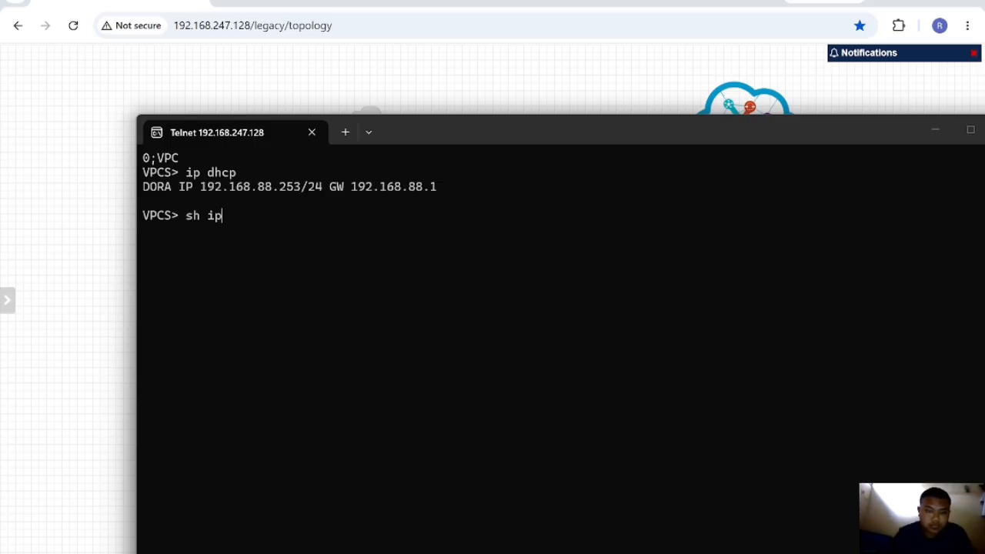
{"action": "key", "text": "Return"}
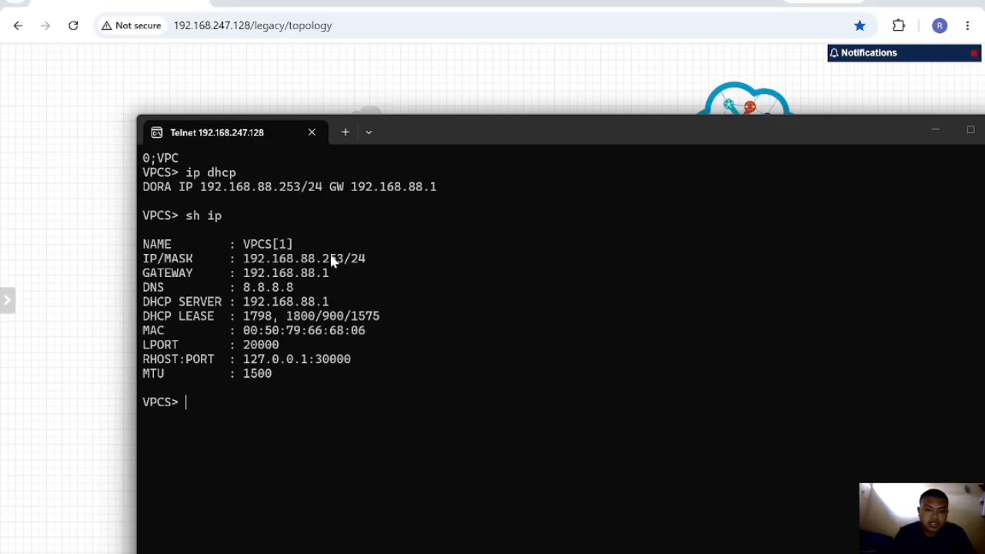
{"action": "left_click_drag", "start_coordinate": [331, 257], "coordinate": [363, 263]}
{"action": "left_click", "coordinate": [461, 316]}
Switch to WinBox, open the existing forward accept rule, and bring the filter rules list back to the front
{"action": "mouse_move", "coordinate": [661, 553]}
{"action": "left_click", "coordinate": [662, 485]}
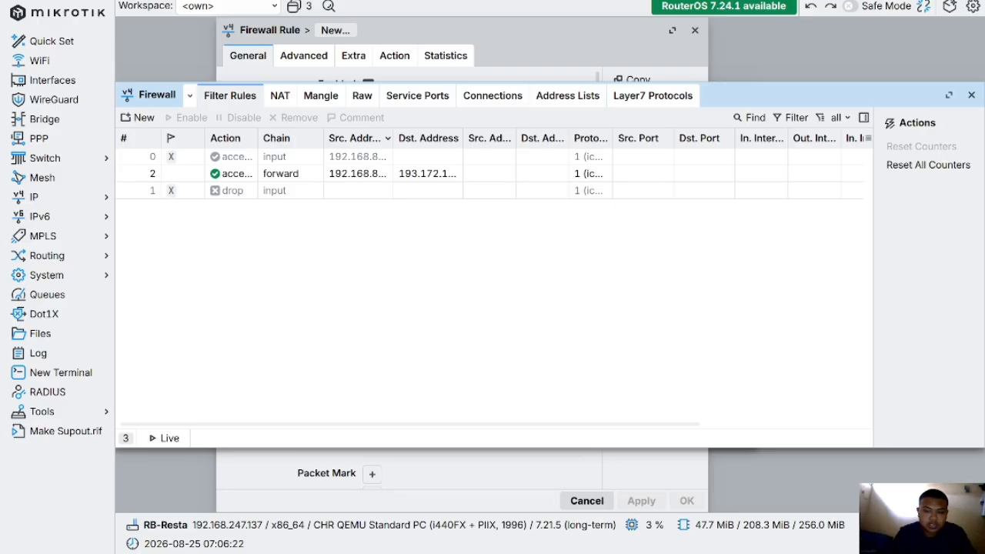
{"action": "left_click", "coordinate": [226, 161]}
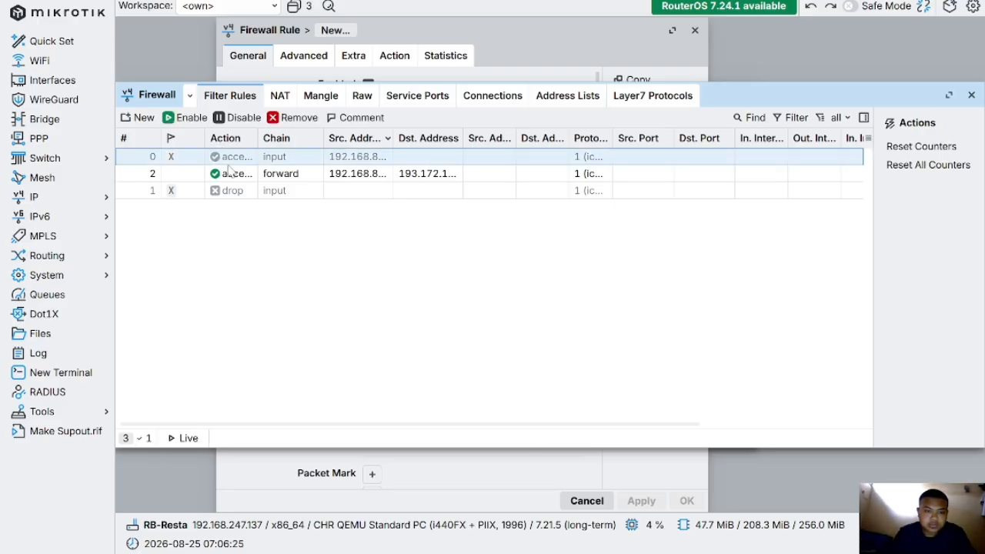
{"action": "double_click", "coordinate": [230, 174]}
{"action": "left_click", "coordinate": [171, 267]}
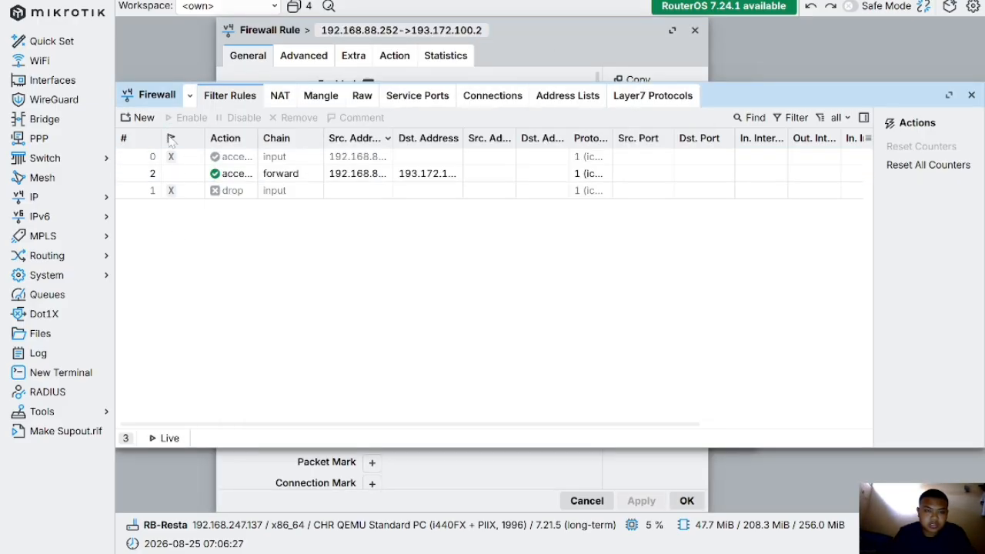
Create a new forward-chain filter rule with source address 192.168.88.253
{"action": "left_click", "coordinate": [139, 117]}
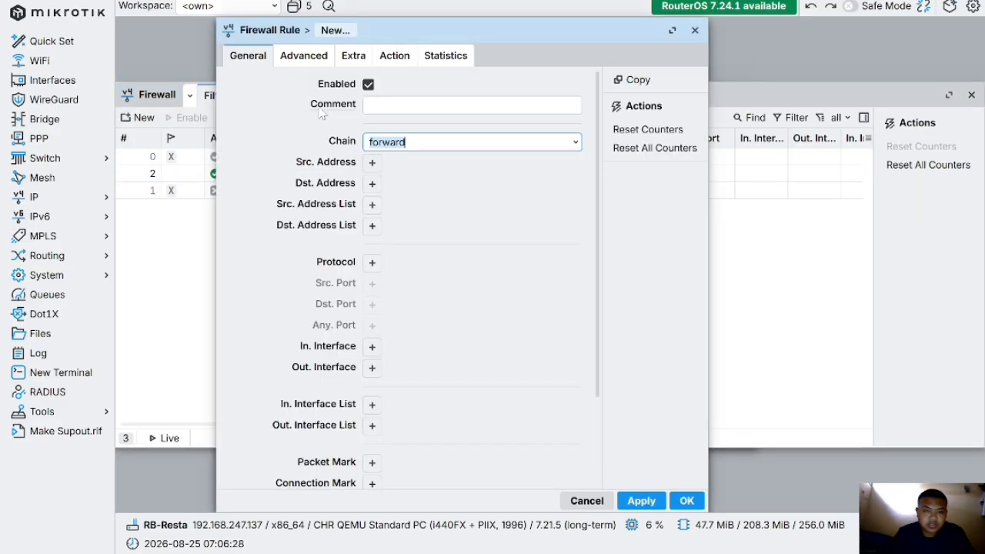
{"action": "left_click", "coordinate": [576, 143]}
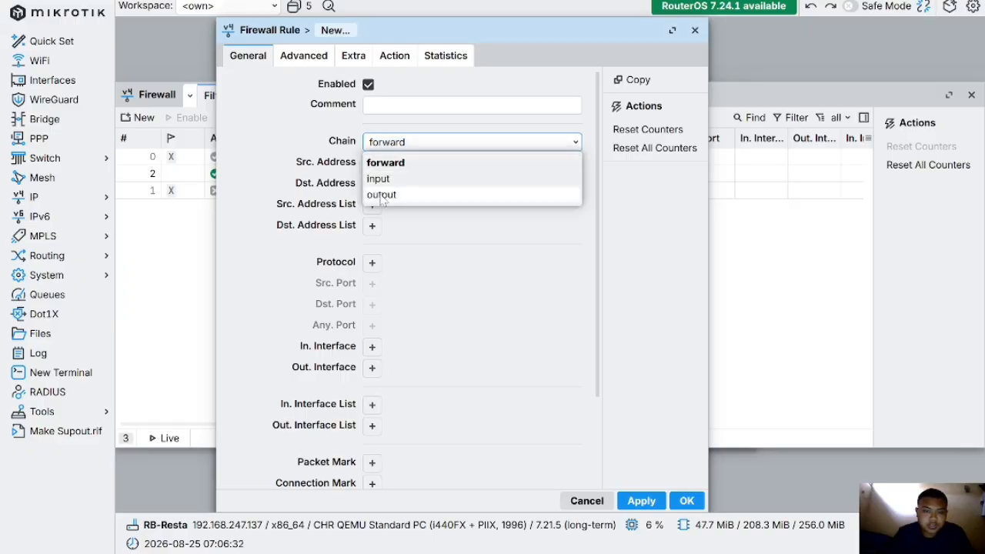
{"action": "left_click", "coordinate": [400, 163]}
{"action": "left_click", "coordinate": [371, 162]}
{"action": "key", "text": "BackSpace"}
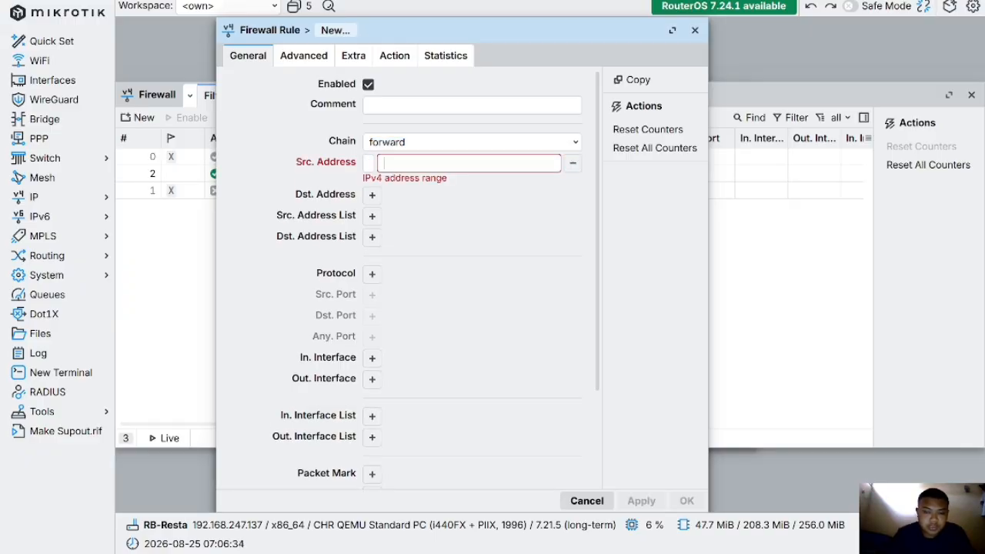
{"action": "type", "text": "192.168"}
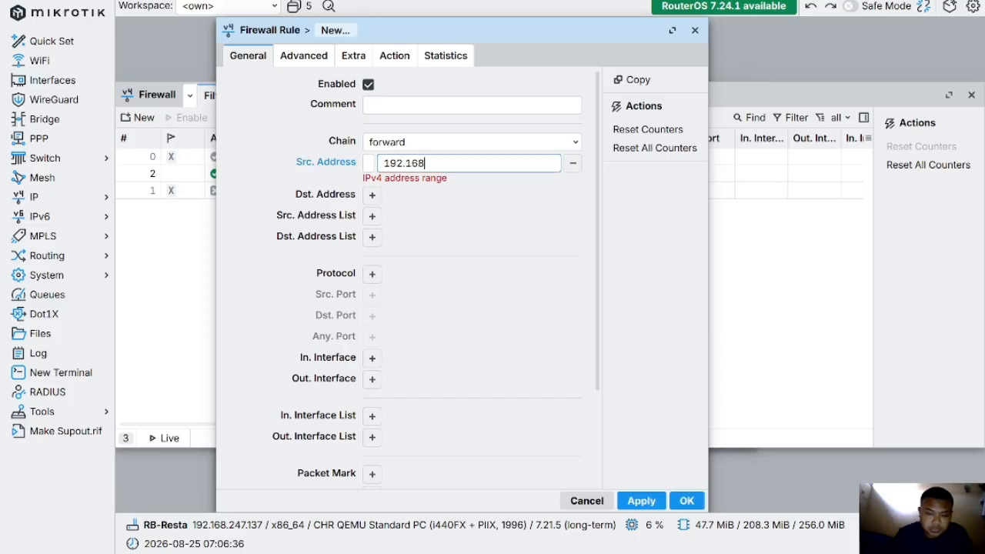
{"action": "type", "text": ".88.253"}
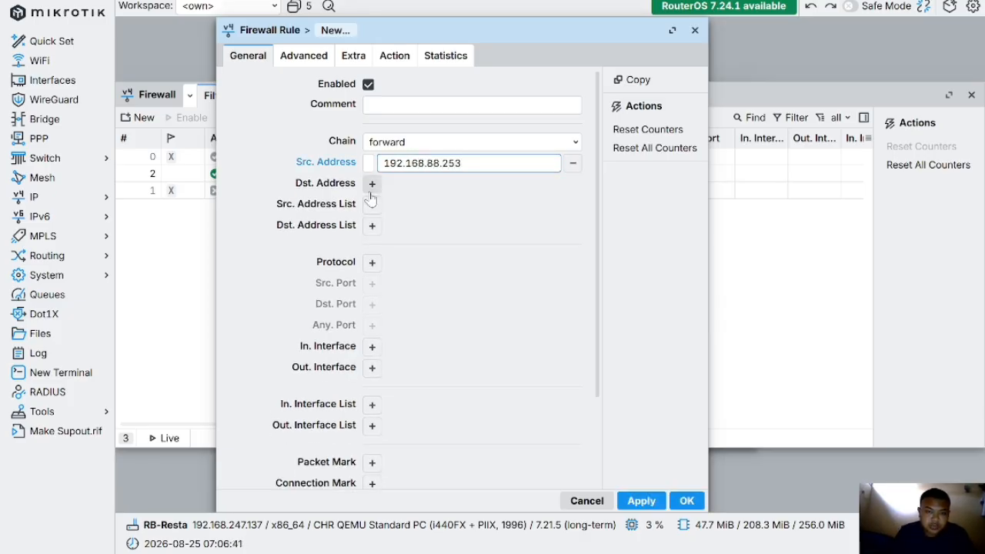
Add a destination address of 193.172.100.2 to the new rule for VPC 4
{"action": "left_click", "coordinate": [372, 183]}
{"action": "key", "text": "BackSpace"}
{"action": "type", "text": "193"}
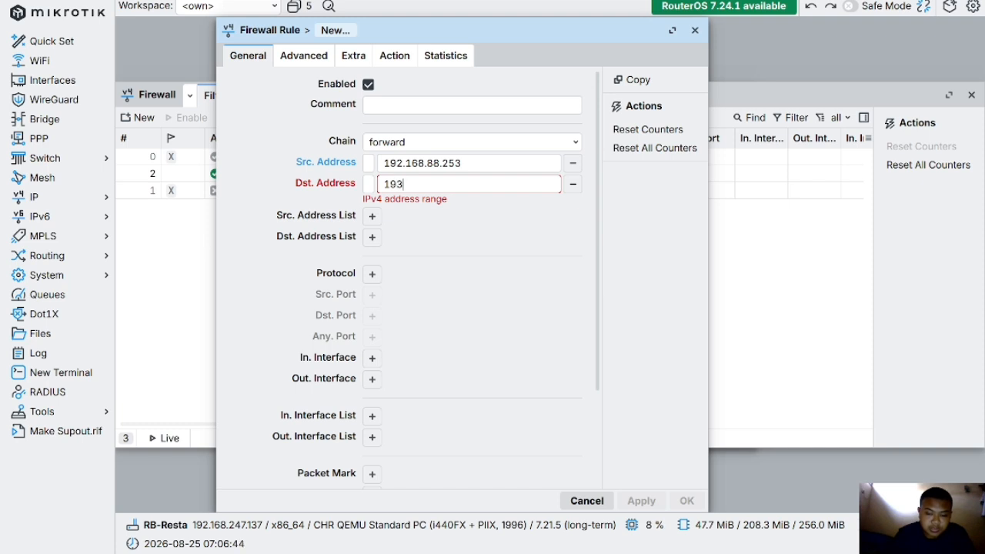
{"action": "type", "text": ".172.100.2"}
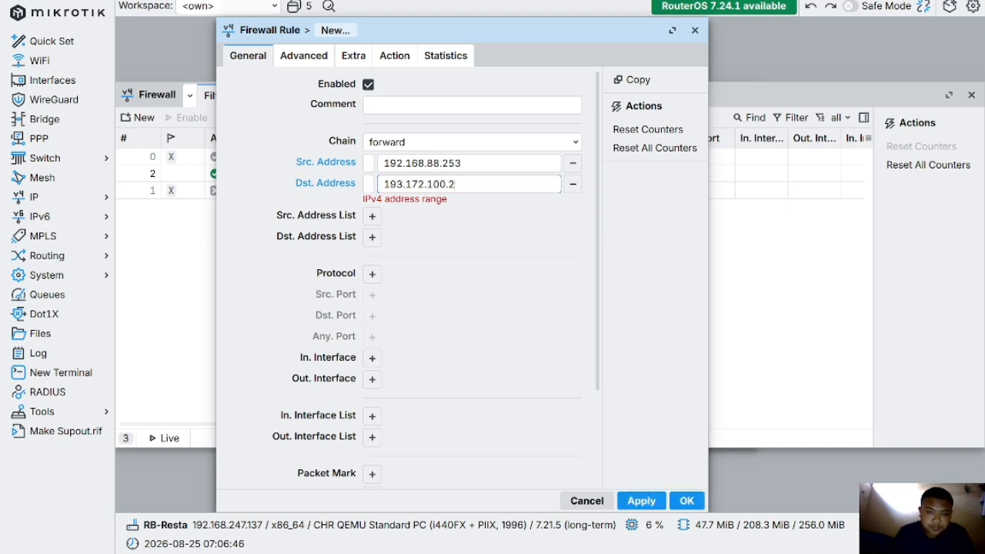
Set the VPC 4 rule's protocol to icmp, keep its action as accept, and save the rule
{"action": "left_click", "coordinate": [371, 263]}
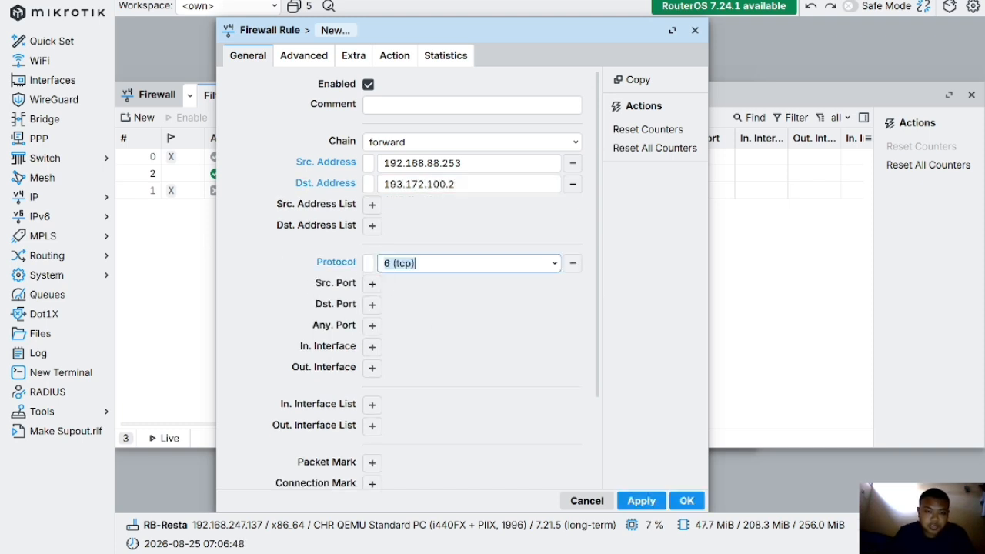
{"action": "left_click", "coordinate": [552, 265]}
{"action": "left_click", "coordinate": [419, 286]}
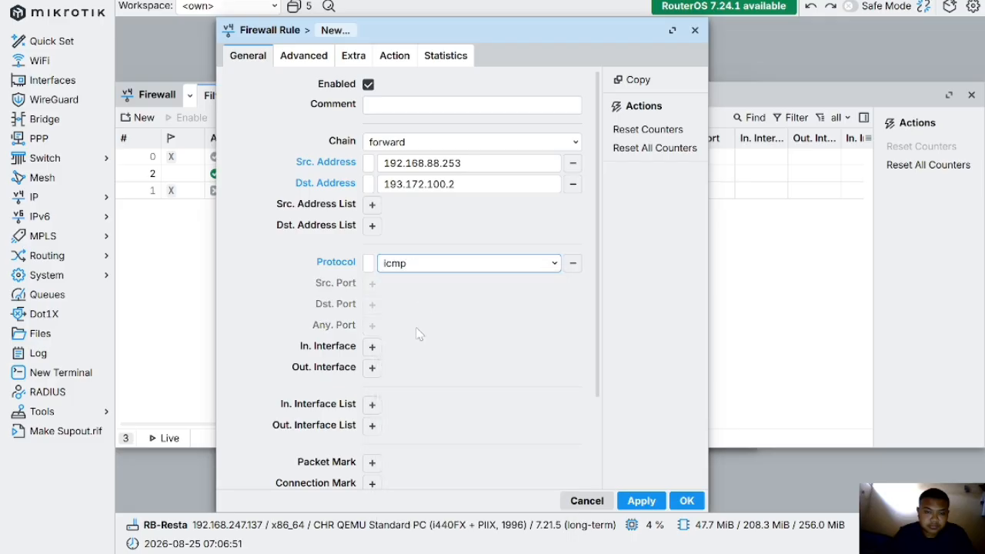
{"action": "scroll", "coordinate": [408, 335], "scroll_direction": "down", "scroll_amount": 3}
{"action": "left_click", "coordinate": [394, 56]}
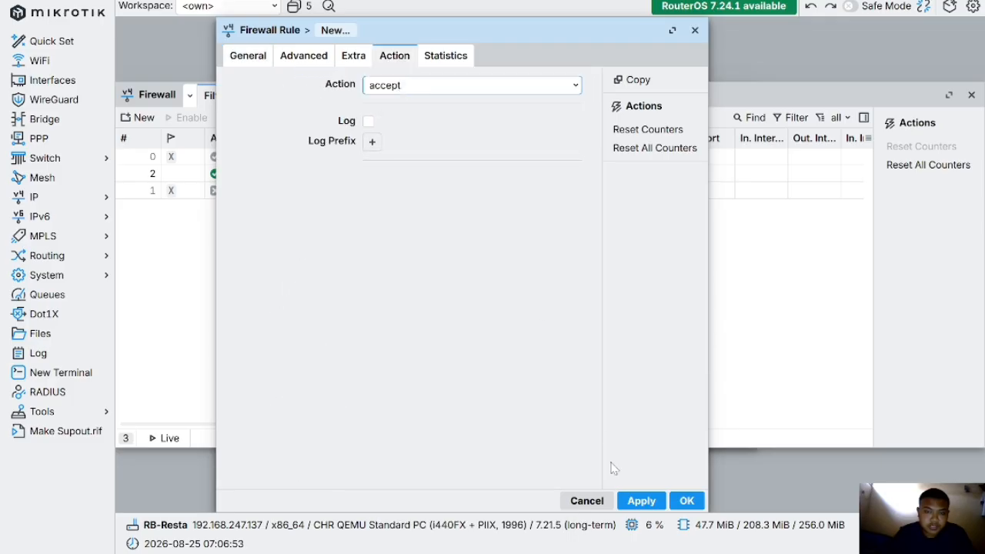
{"action": "left_click", "coordinate": [641, 501]}
{"action": "left_click", "coordinate": [690, 500]}
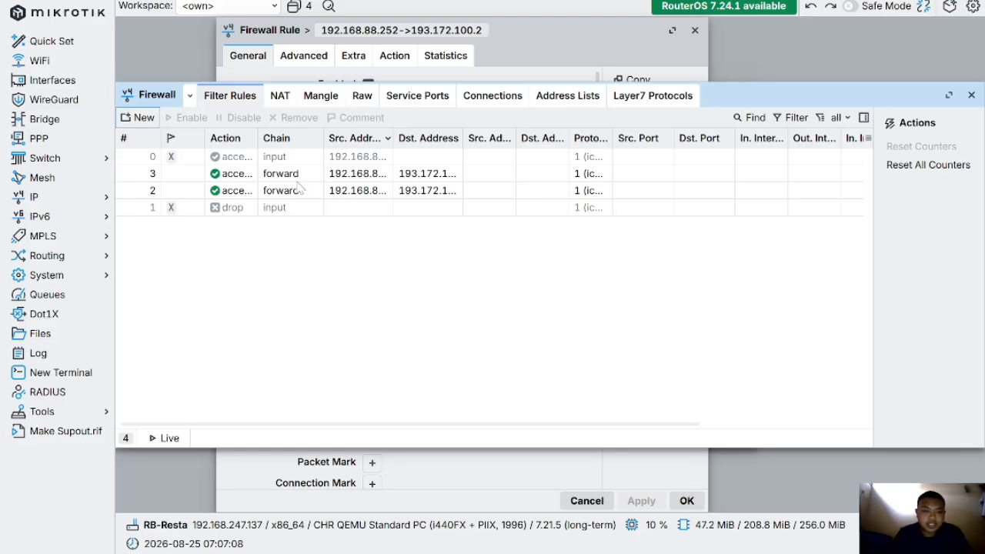
Create another forward-chain filter rule with destination address 193.172.100.2 and no source address
{"action": "left_click", "coordinate": [144, 118]}
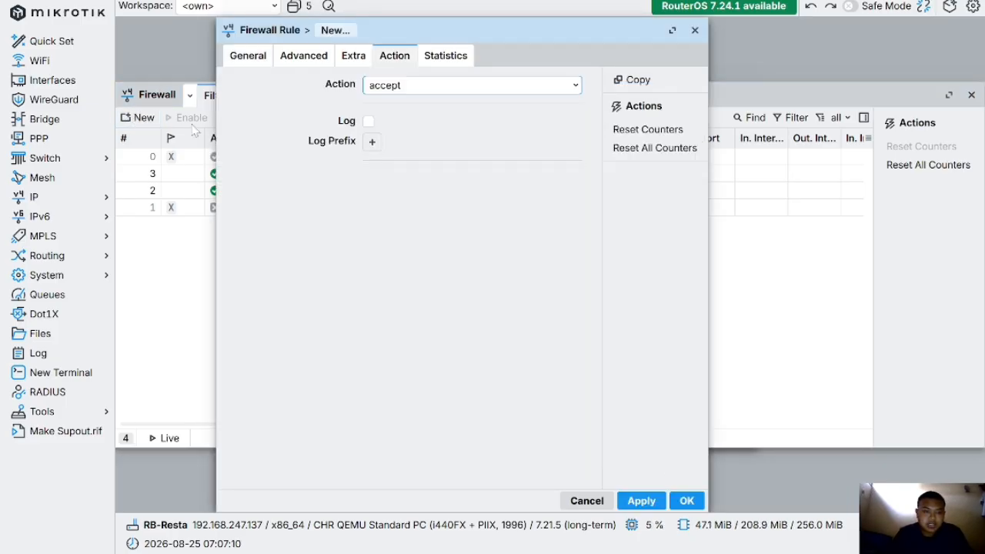
{"action": "left_click", "coordinate": [250, 57]}
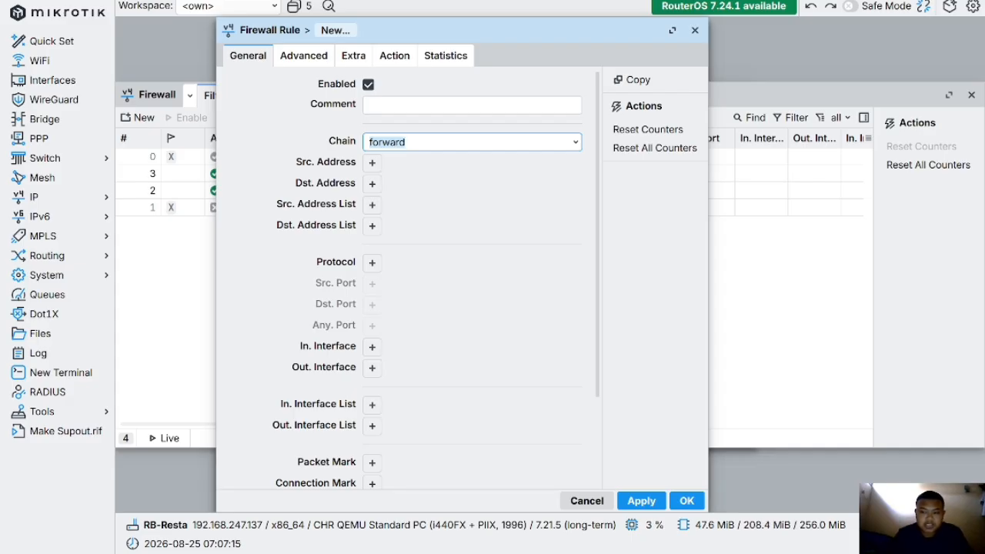
{"action": "left_click", "coordinate": [371, 183]}
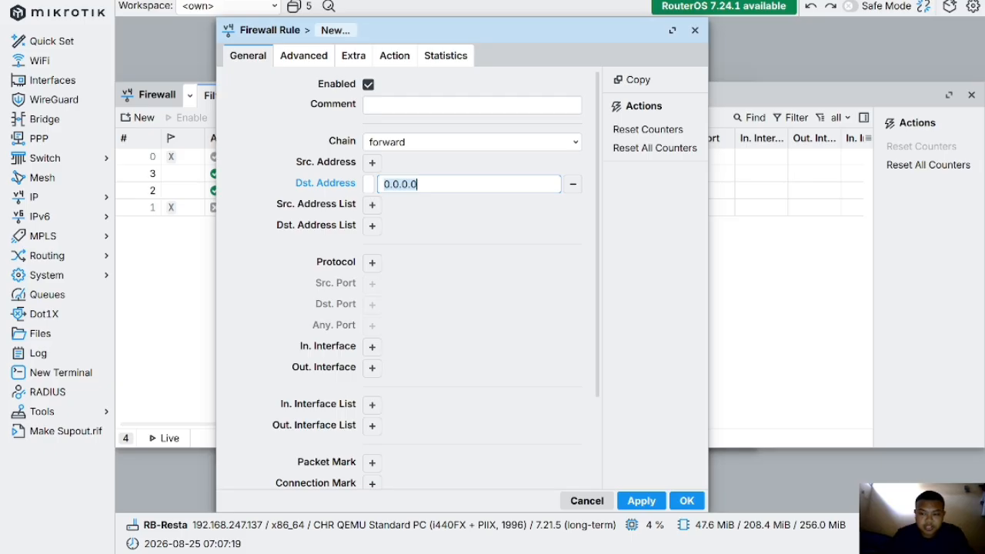
{"action": "key", "text": "BackSpace"}
{"action": "type", "text": "19"}
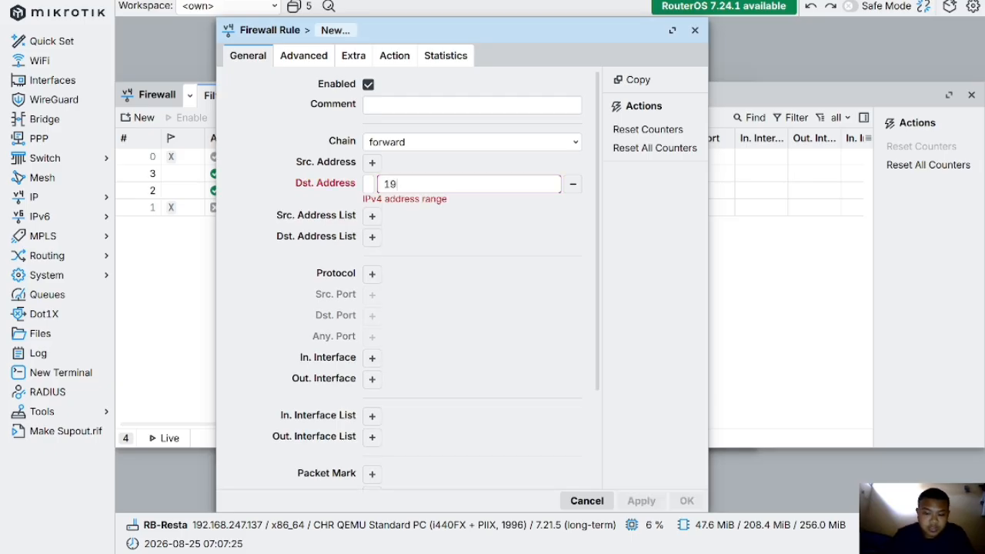
{"action": "type", "text": "3.168."}
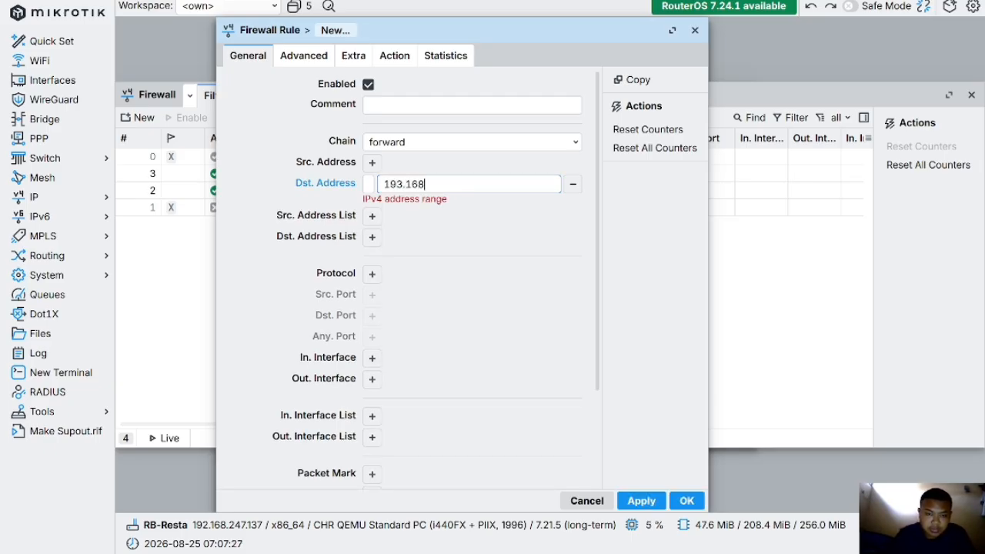
{"action": "key", "text": "BackSpace"}
{"action": "key", "text": "BackSpace"}
{"action": "key", "text": "BackSpace"}
{"action": "type", "text": "7"}
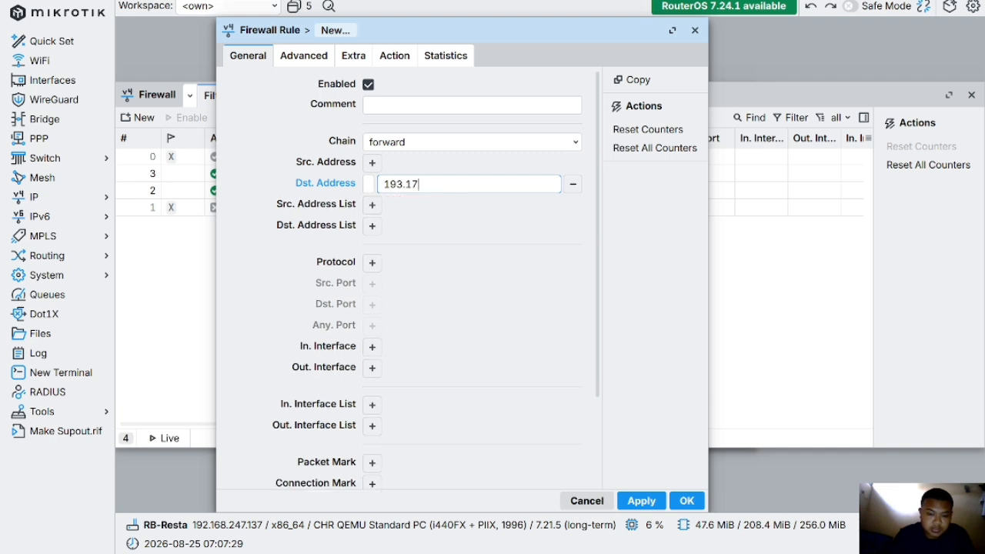
{"action": "type", "text": "2.100.2"}
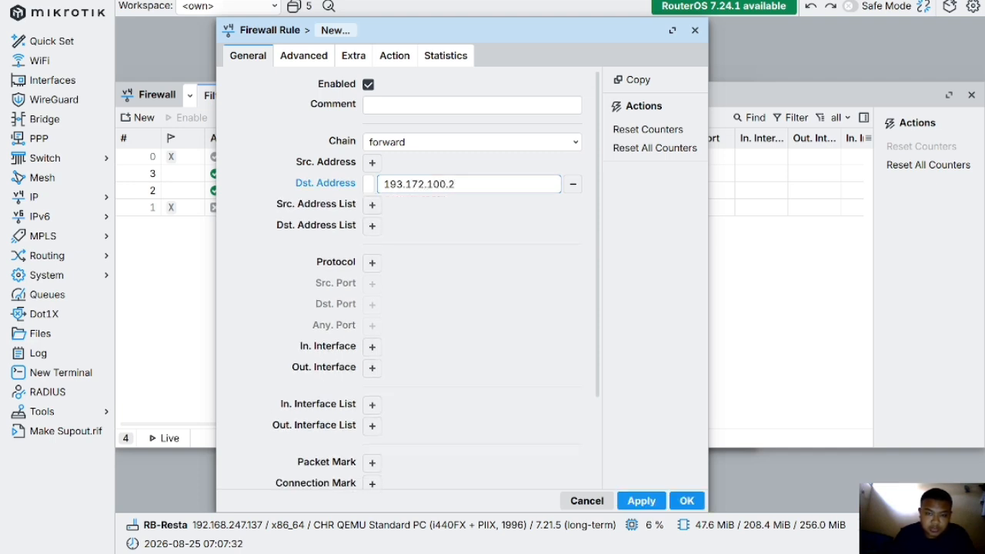
Set the protocol to icmp and the action to drop for the rule without a source address, and save it
{"action": "left_click", "coordinate": [371, 262]}
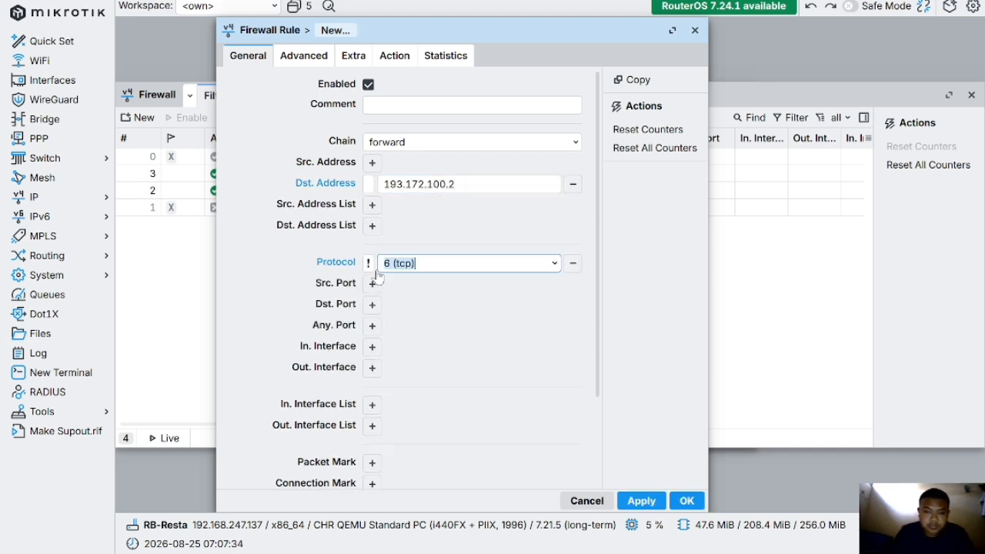
{"action": "left_click", "coordinate": [546, 263]}
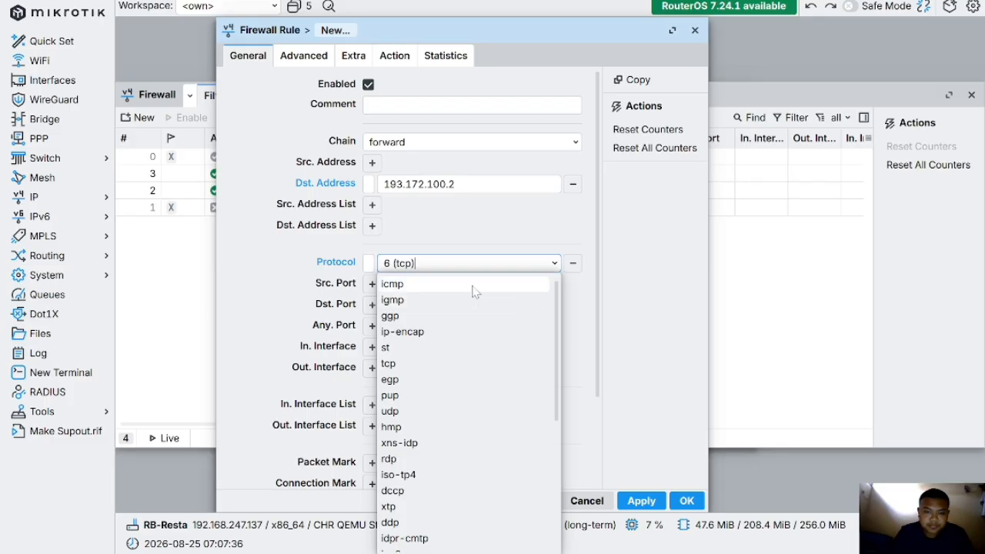
{"action": "left_click", "coordinate": [474, 288]}
{"action": "left_click", "coordinate": [392, 60]}
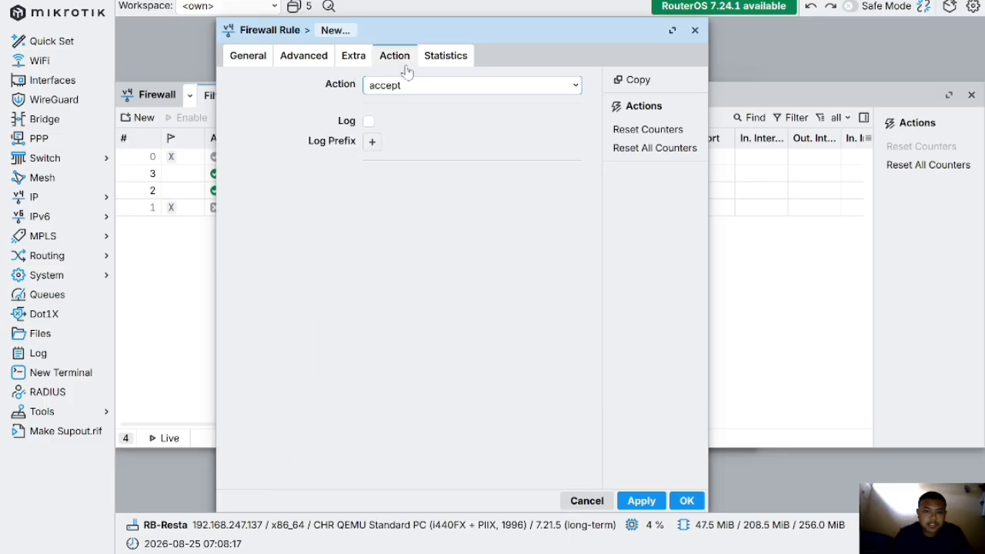
{"action": "left_click", "coordinate": [426, 87]}
{"action": "left_click", "coordinate": [408, 153]}
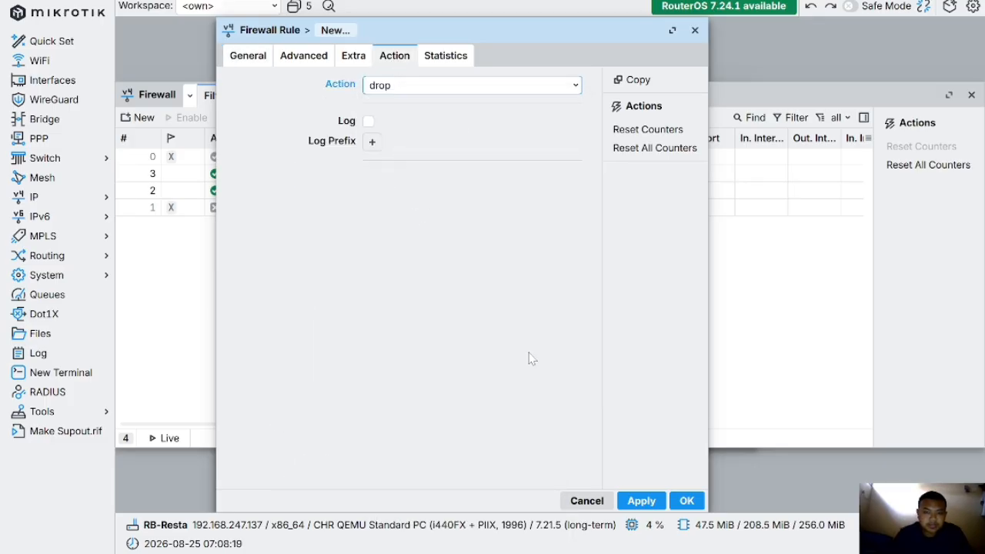
{"action": "left_click", "coordinate": [641, 500]}
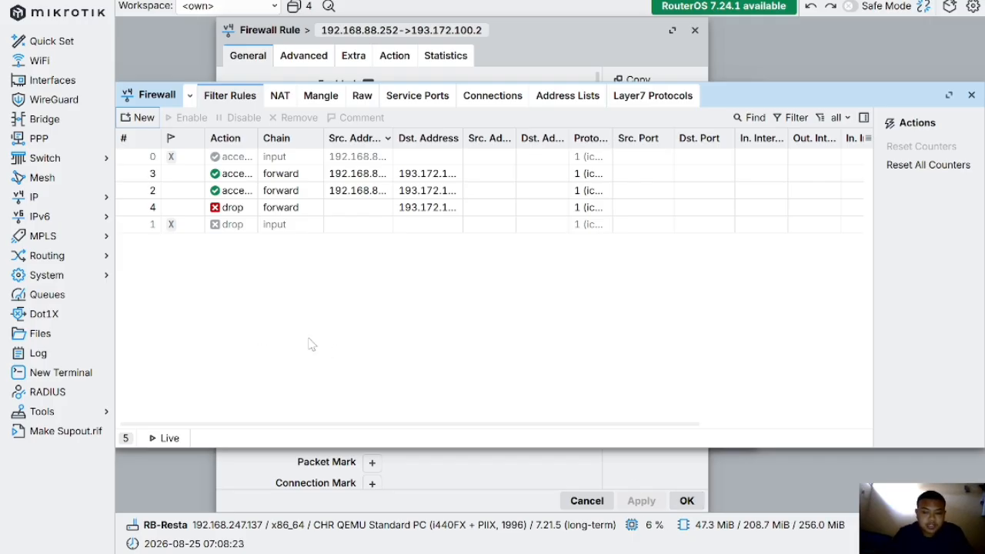
Switch to the PNETLab topology, open the console of VPC 3, and ping the SERVER at 193.172.100.2
{"action": "key", "text": "alt+Tab"}
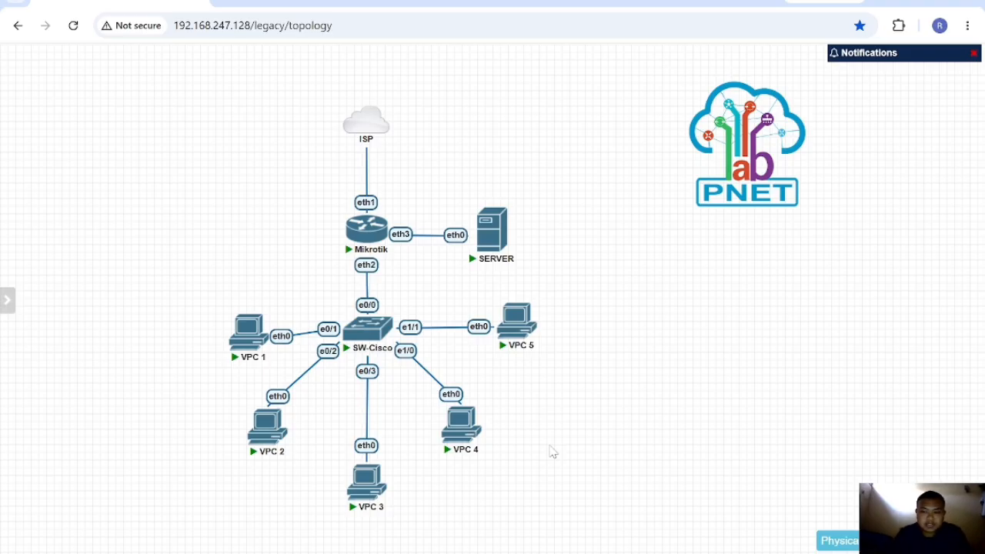
{"action": "left_click", "coordinate": [358, 495]}
{"action": "left_click", "coordinate": [459, 143]}
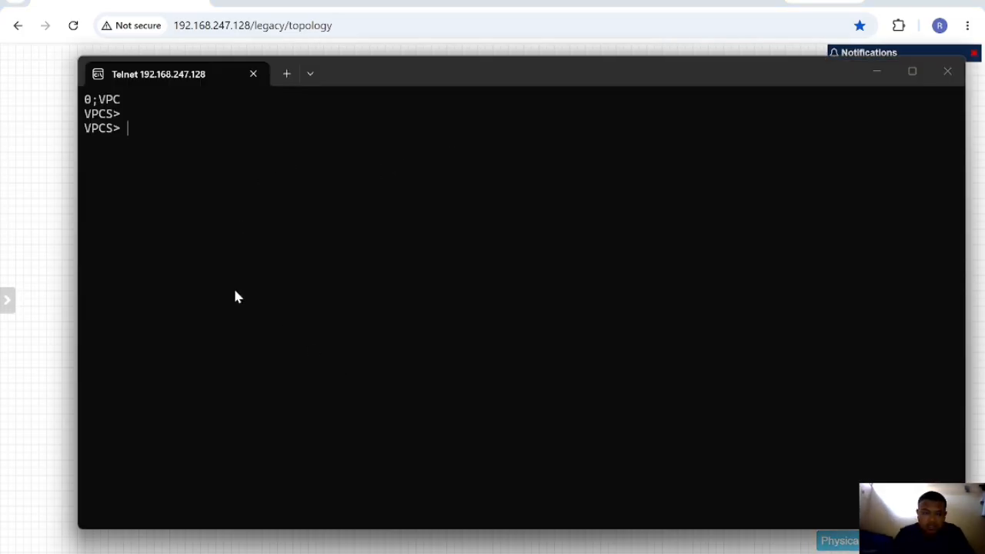
{"action": "type", "text": "pin"}
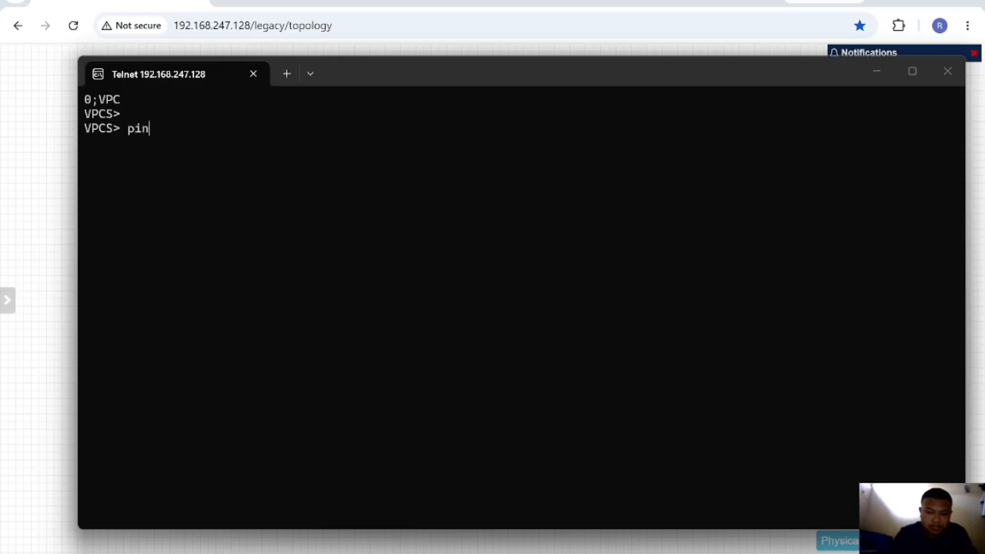
{"action": "type", "text": "g 19"}
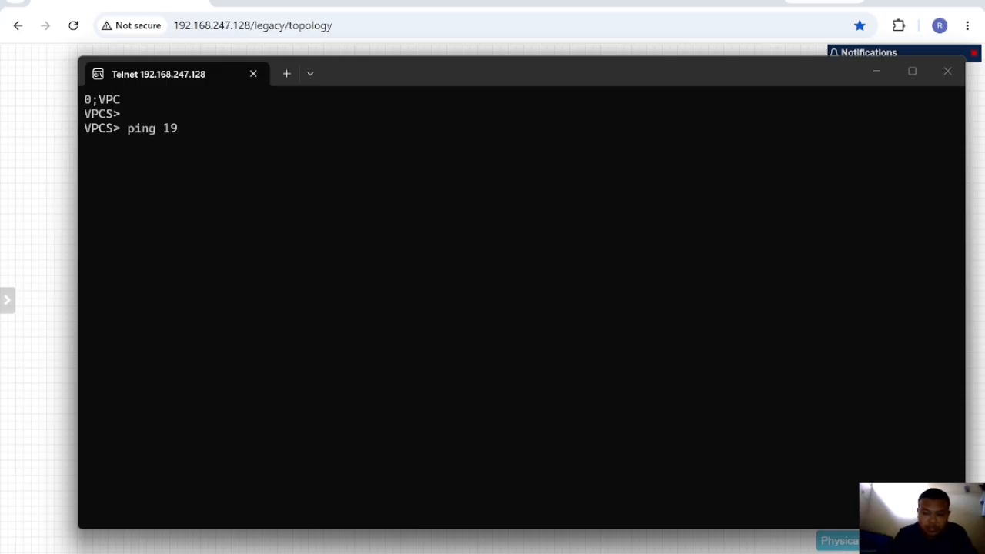
{"action": "type", "text": "3"}
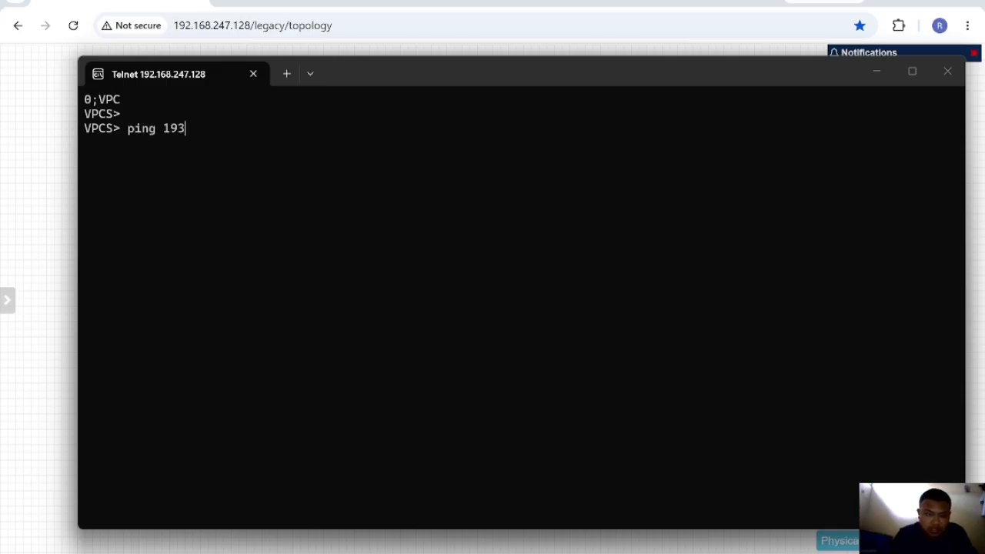
{"action": "type", "text": ".172.1"}
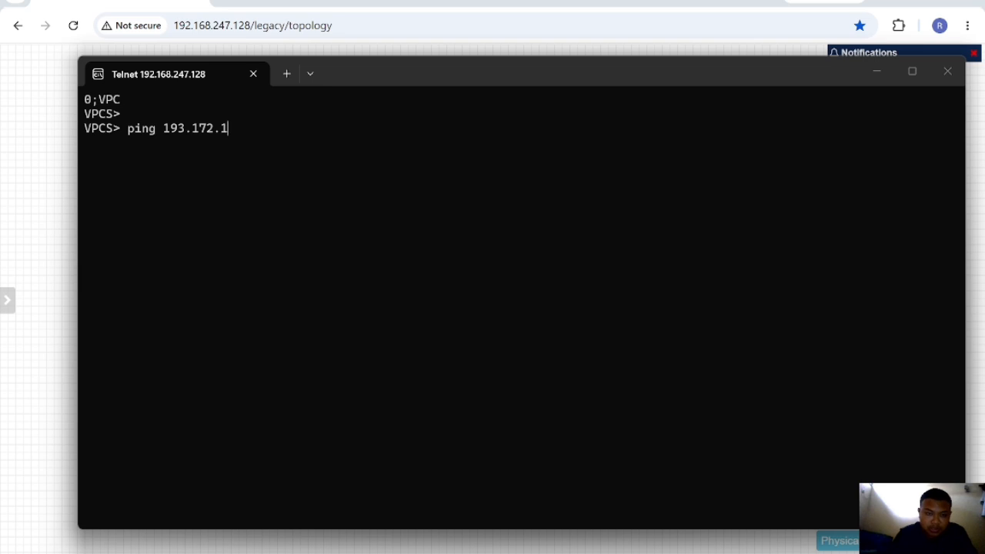
{"action": "type", "text": "00.2"}
{"action": "key", "text": "Return"}
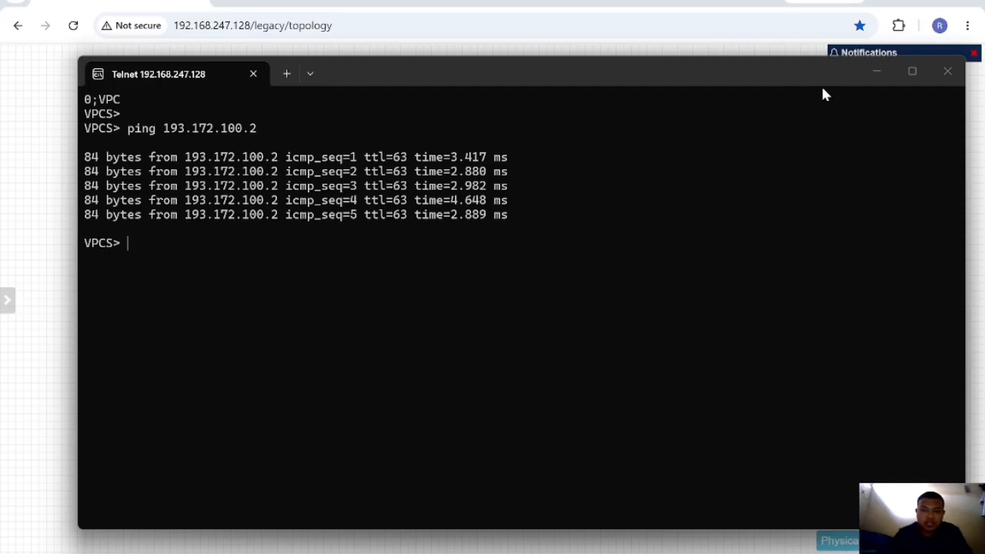
{"action": "left_click", "coordinate": [875, 75]}
Open the console of VPC 4, ping the SERVER at 193.172.100.2, and minimize the console
{"action": "mouse_move", "coordinate": [460, 415]}
{"action": "left_click", "coordinate": [451, 398]}
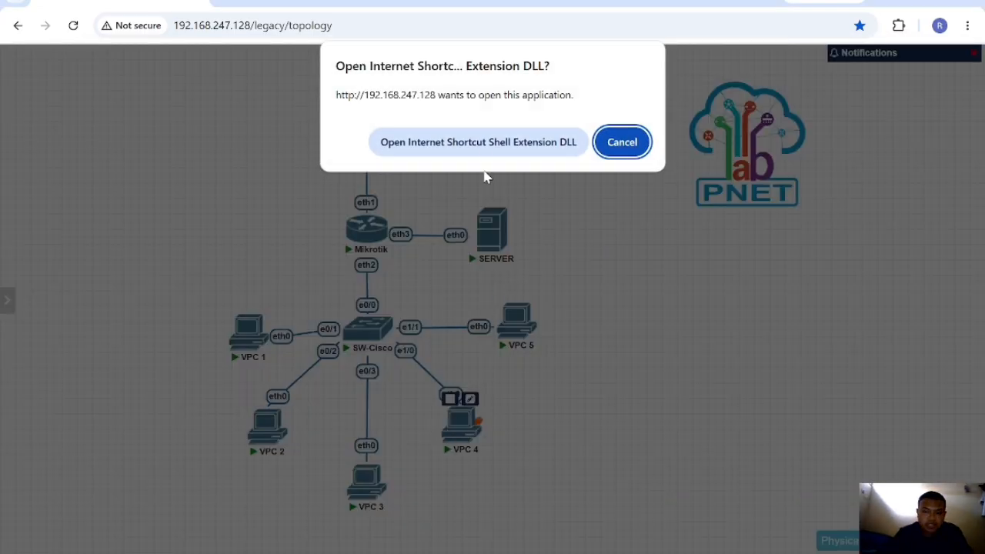
{"action": "left_click", "coordinate": [488, 139]}
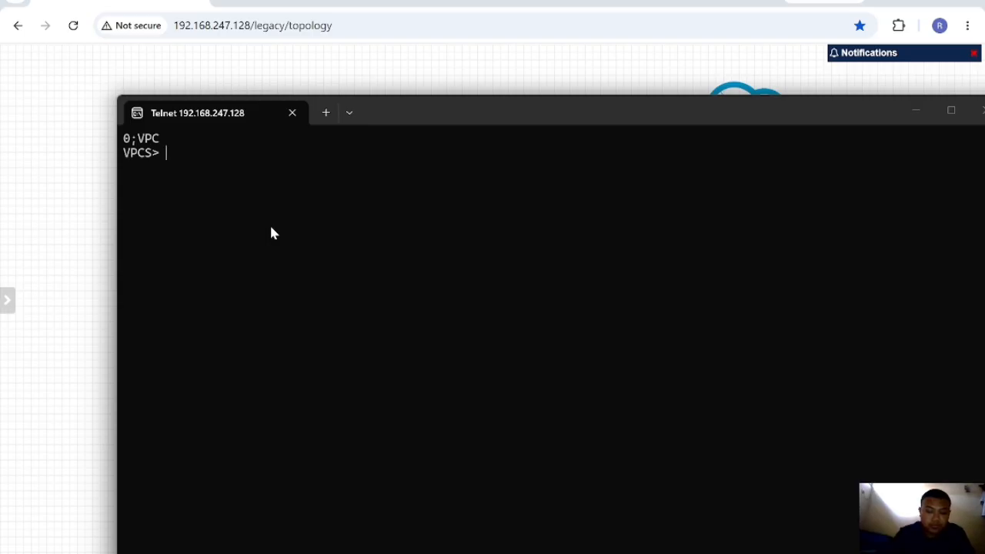
{"action": "type", "text": "ping 193"}
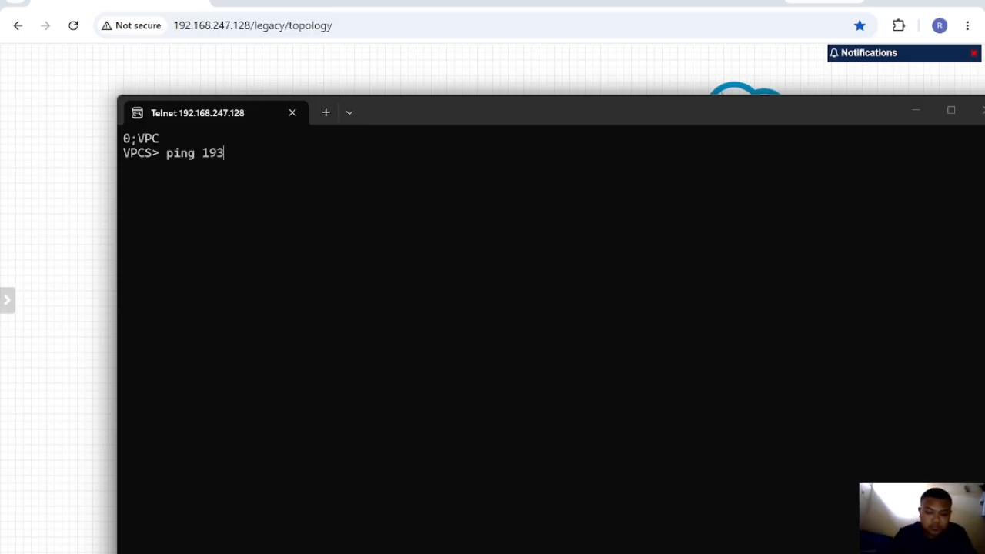
{"action": "type", "text": ".172.100"}
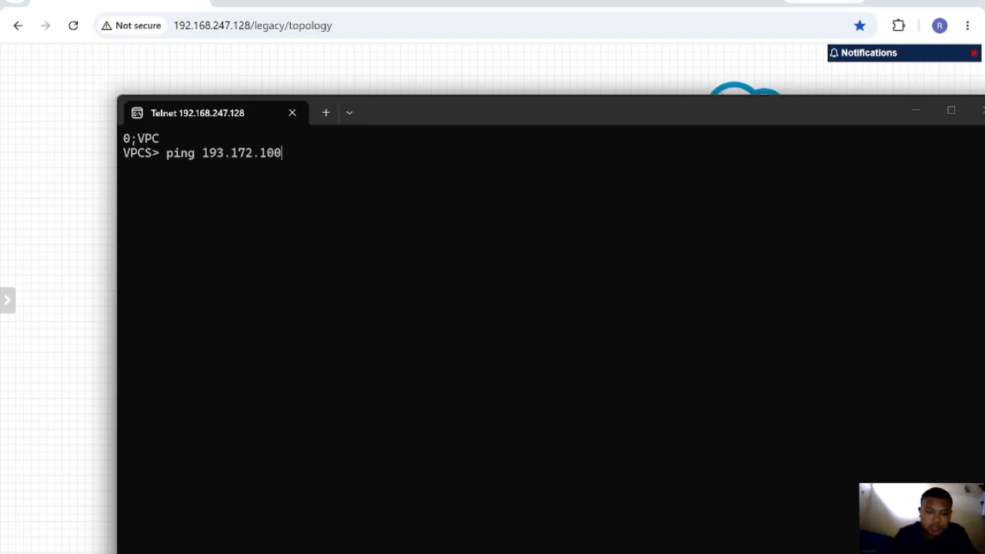
{"action": "type", "text": ".2"}
{"action": "key", "text": "Return"}
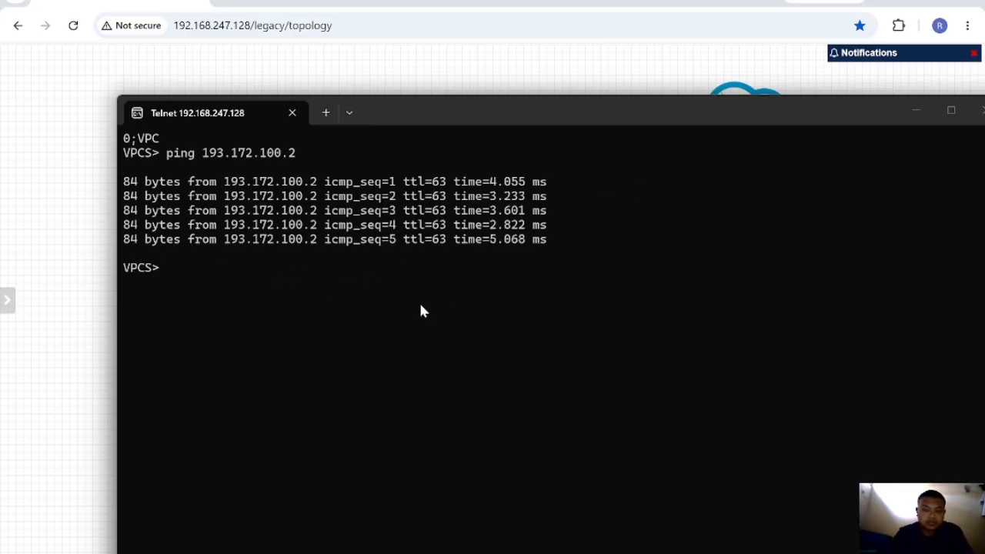
{"action": "left_click", "coordinate": [679, 113]}
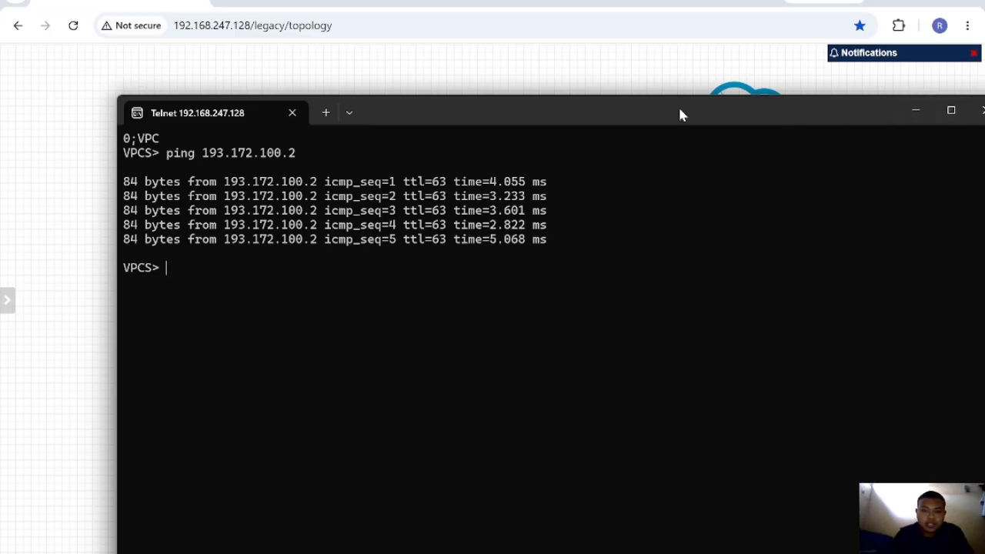
{"action": "left_click_drag", "start_coordinate": [658, 113], "coordinate": [496, 102]}
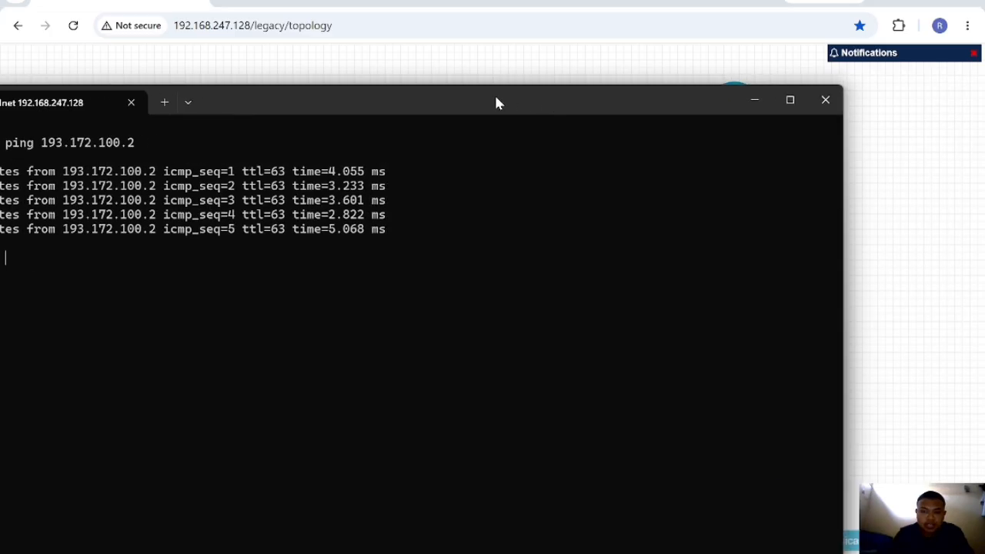
{"action": "left_click", "coordinate": [755, 102]}
Open the console of VPC 1 and ping the SERVER at 193.172.100.2
{"action": "left_click", "coordinate": [247, 329]}
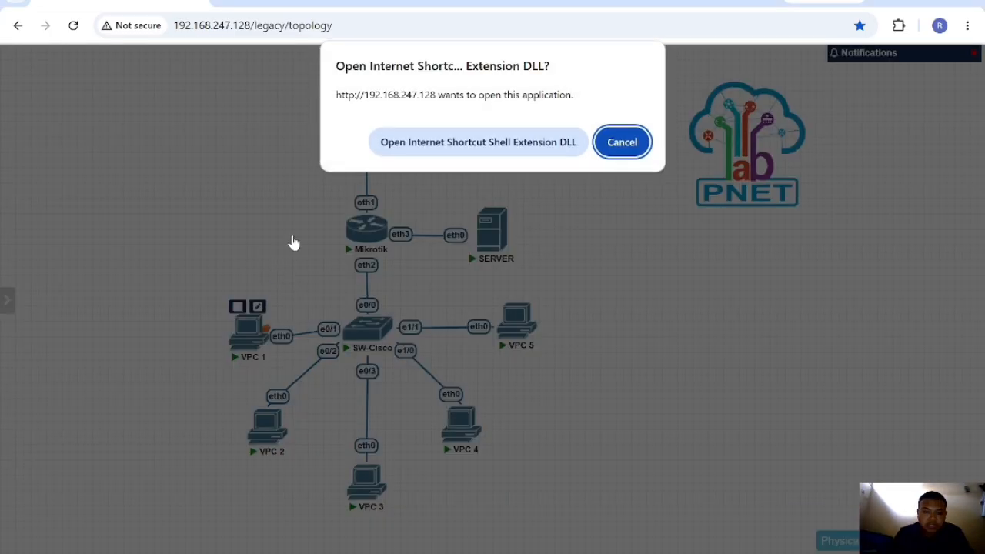
{"action": "left_click", "coordinate": [472, 140]}
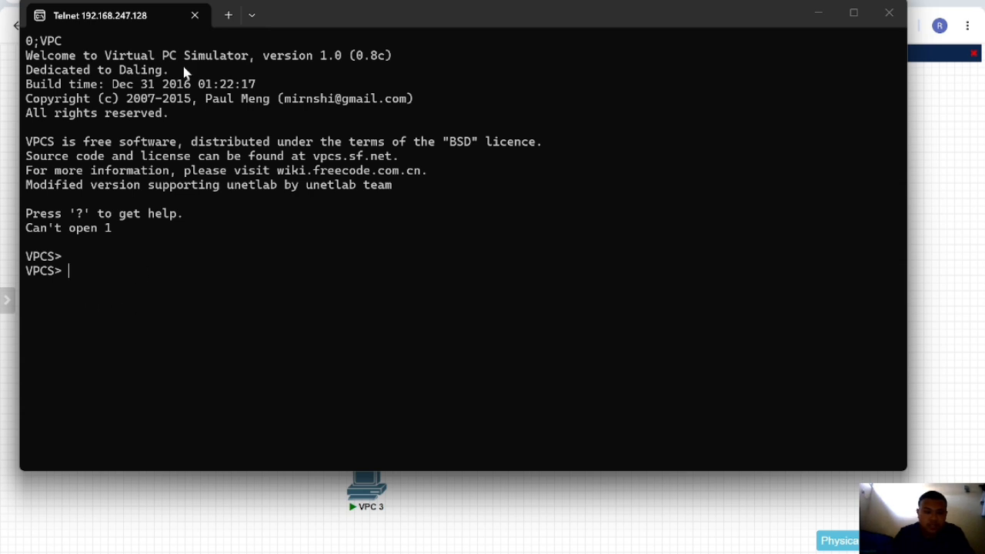
{"action": "type", "text": "ping"}
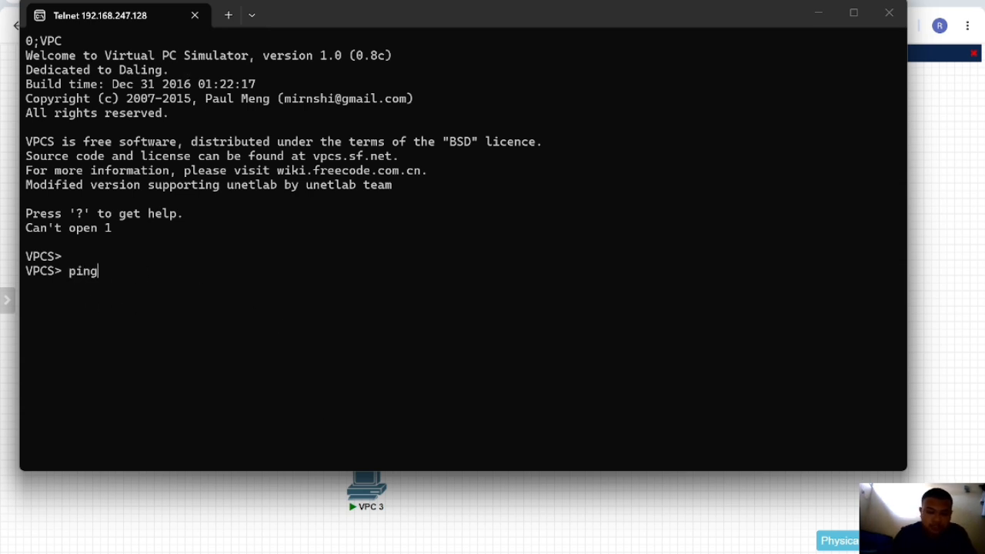
{"action": "type", "text": " 193.172"}
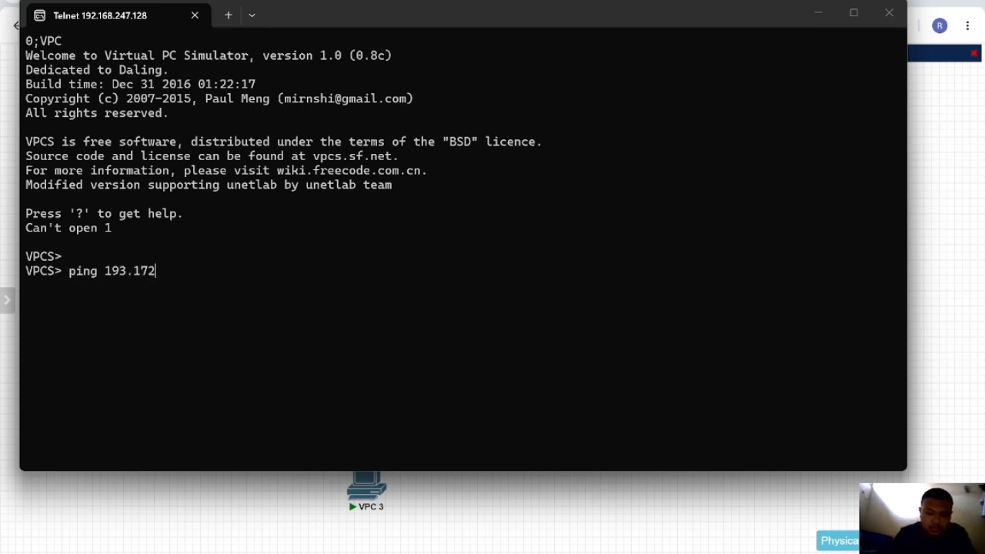
{"action": "type", "text": ".100.2"}
{"action": "key", "text": "Return"}
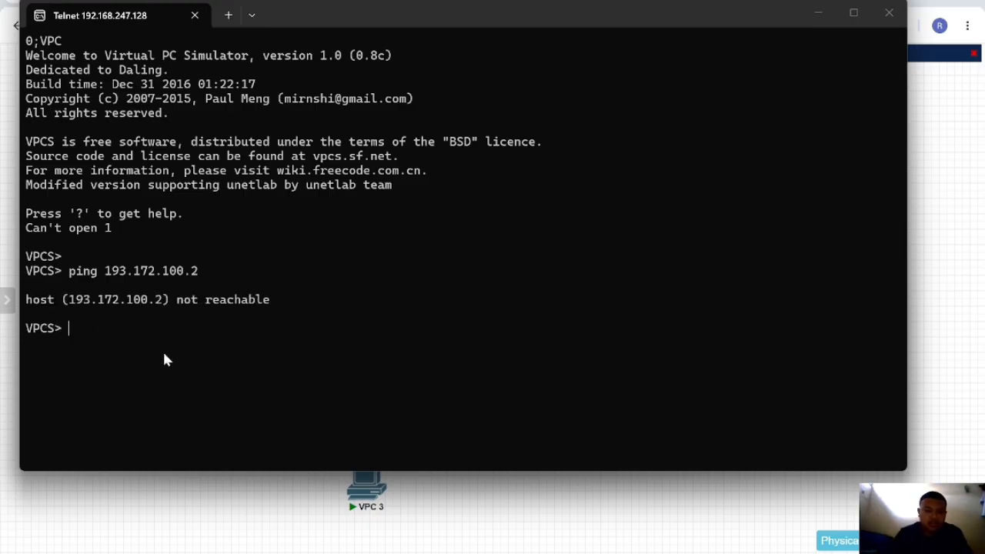
Request an address for VPC 1 with ip dhcp and show its IP configuration with sh ip
{"action": "type", "text": "ip dhcp"}
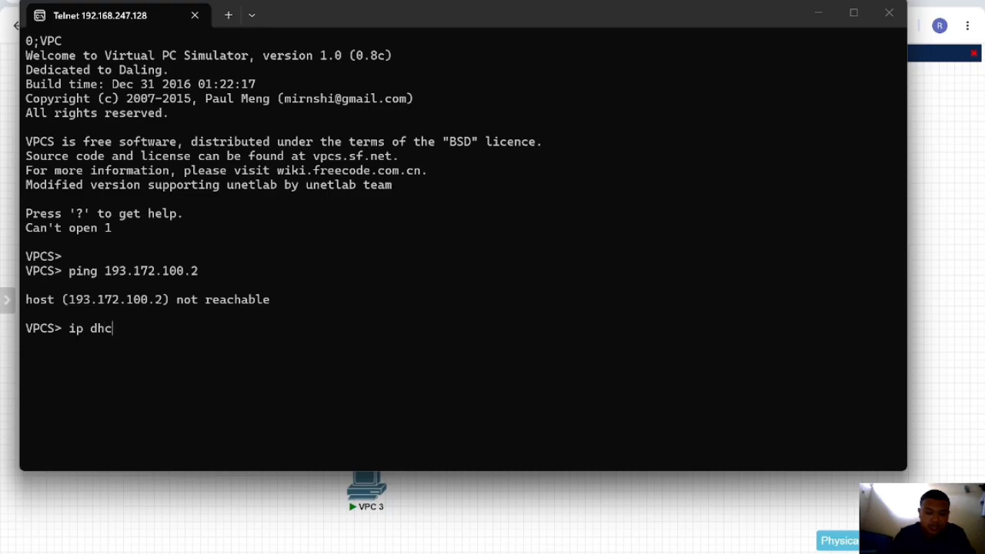
{"action": "key", "text": "Return"}
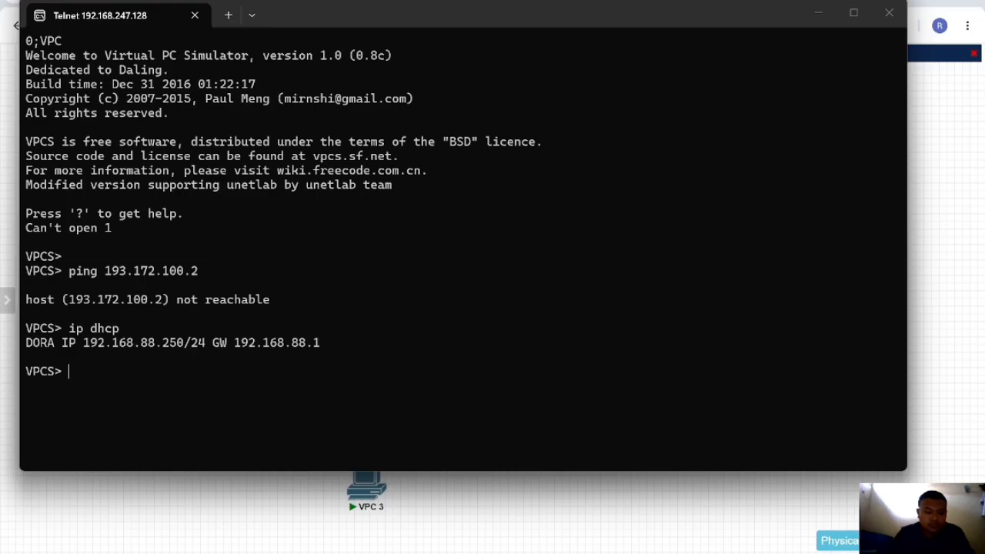
{"action": "type", "text": "ah"}
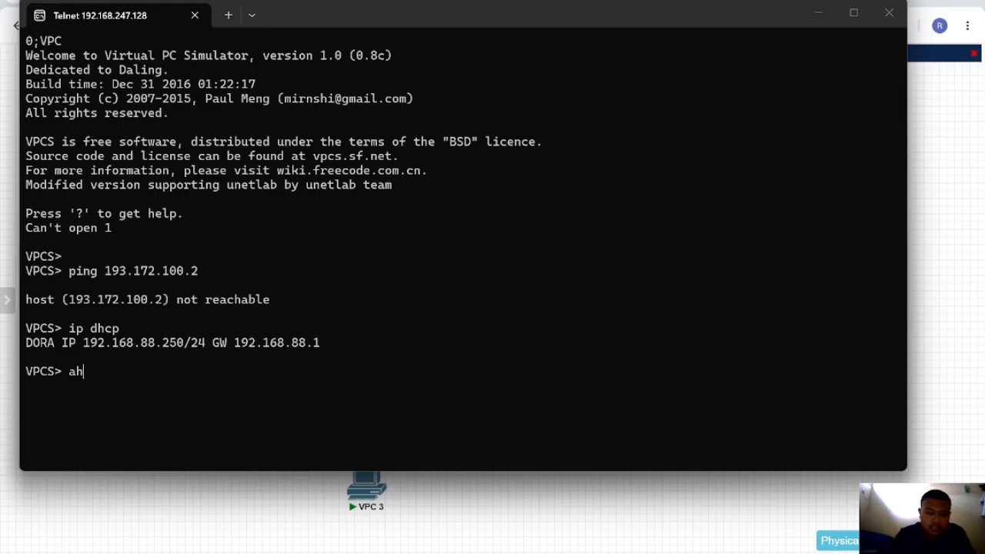
{"action": "key", "text": "BackSpace"}
{"action": "type", "text": "sh ip"}
{"action": "key", "text": "Return"}
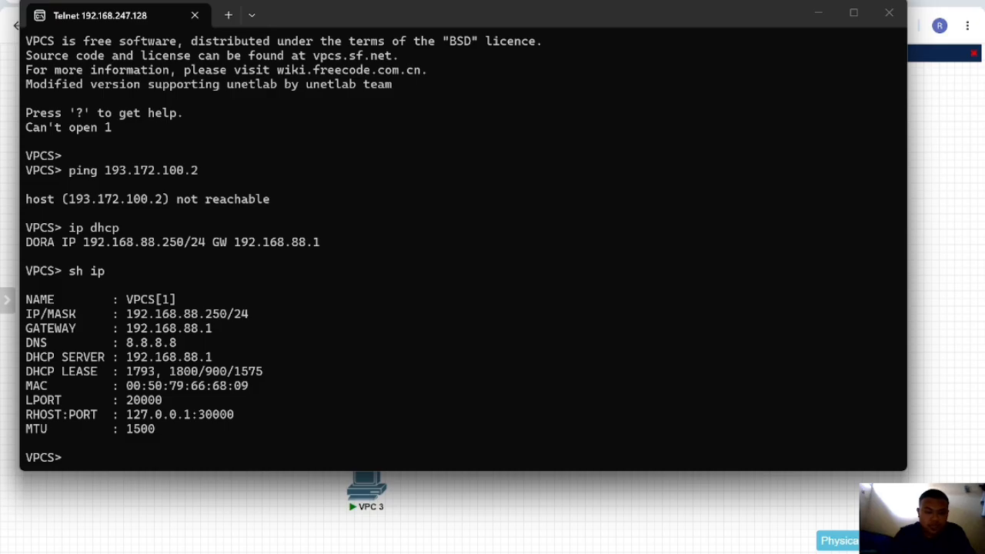
Ping 193.172.100.2 again from VPC 1 using its DHCP address
{"action": "type", "text": "ping 193.172"}
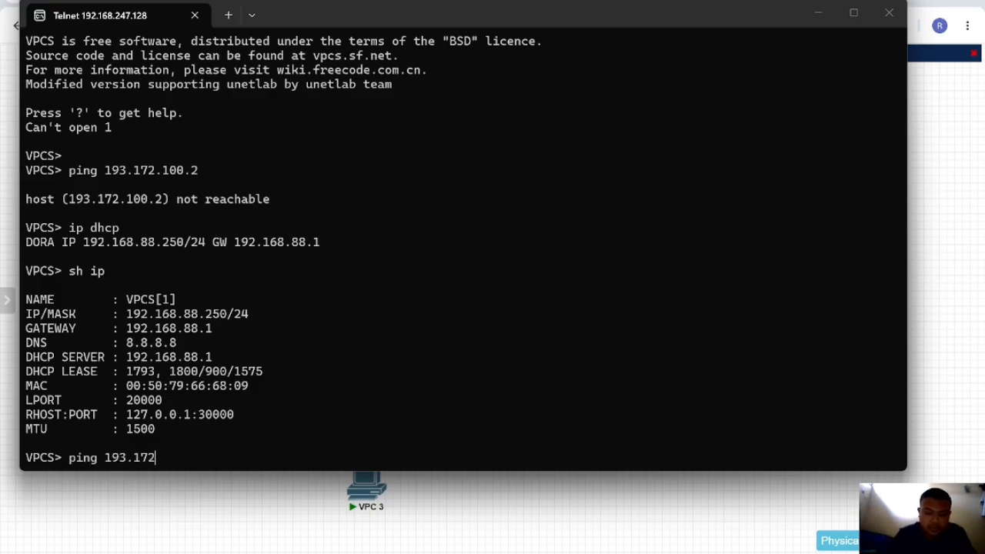
{"action": "type", "text": ".100.2"}
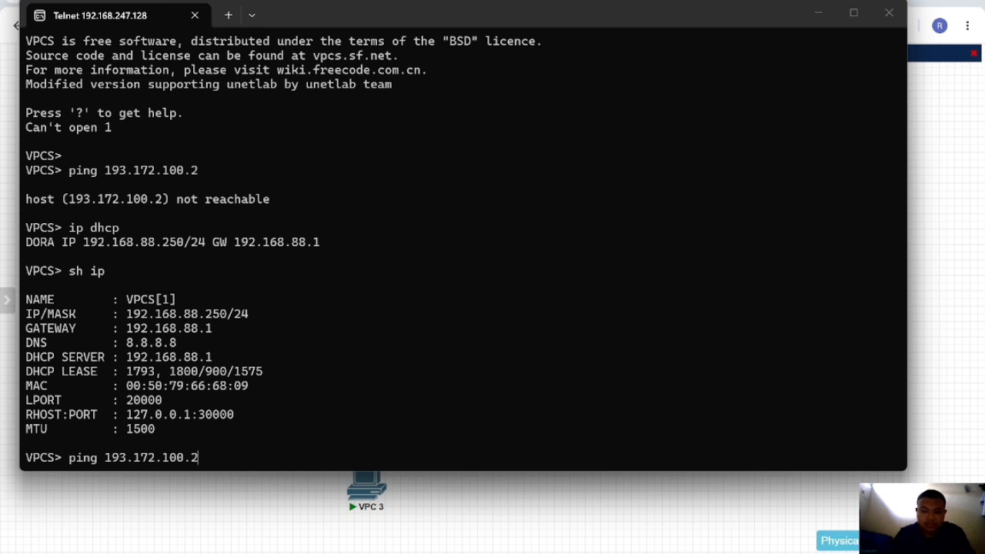
{"action": "key", "text": "Return"}
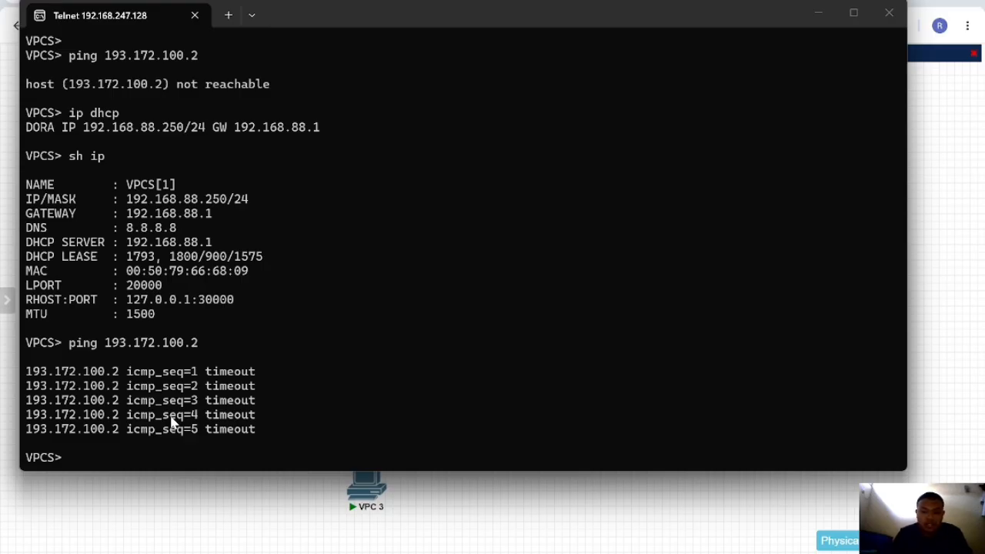
Switch to the Canva slides to review the firewall filter case list, and return to the MikroTik filter rules
{"action": "left_click", "coordinate": [577, 501]}
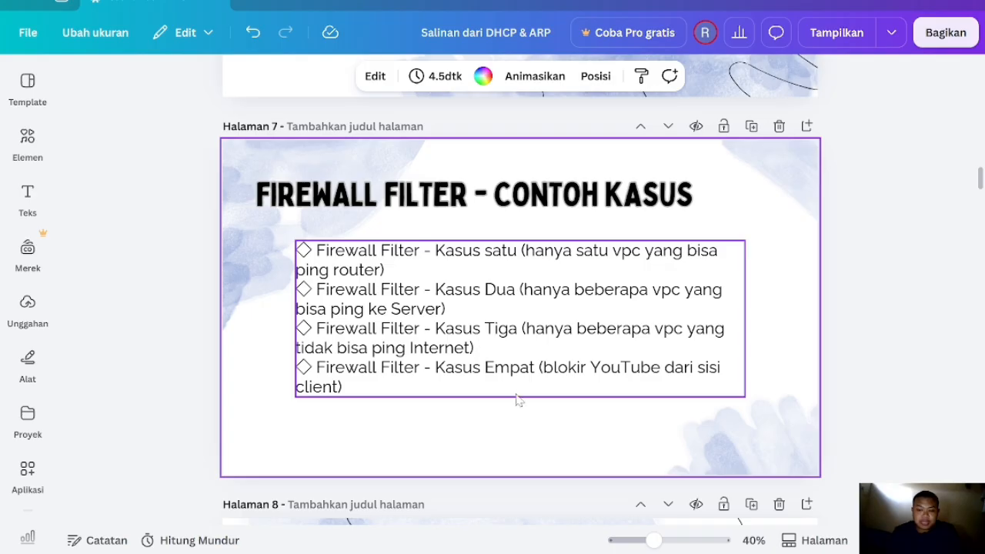
{"action": "mouse_move", "coordinate": [557, 531]}
{"action": "left_click", "coordinate": [619, 504]}
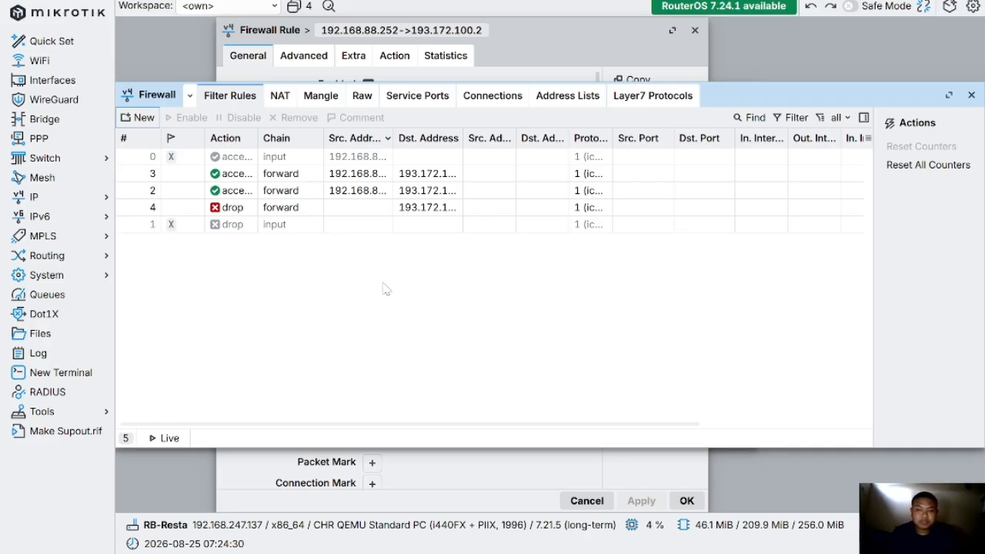
Disable the two forward-chain accept rules and the forward-chain drop rule for the SERVER
{"action": "left_click", "coordinate": [187, 176]}
{"action": "left_click", "coordinate": [246, 118]}
{"action": "left_click", "coordinate": [173, 191]}
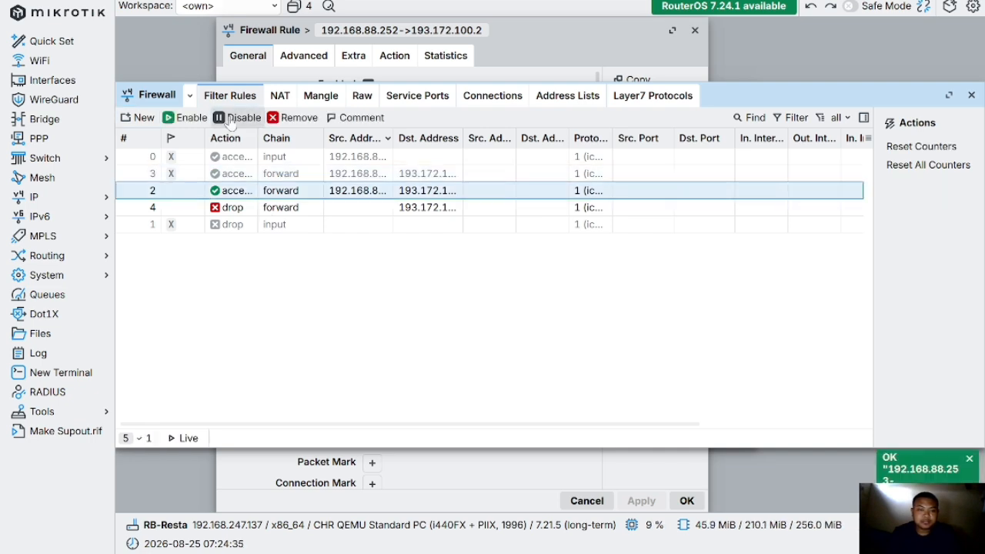
{"action": "left_click", "coordinate": [238, 117]}
{"action": "left_click", "coordinate": [174, 207]}
{"action": "left_click", "coordinate": [221, 119]}
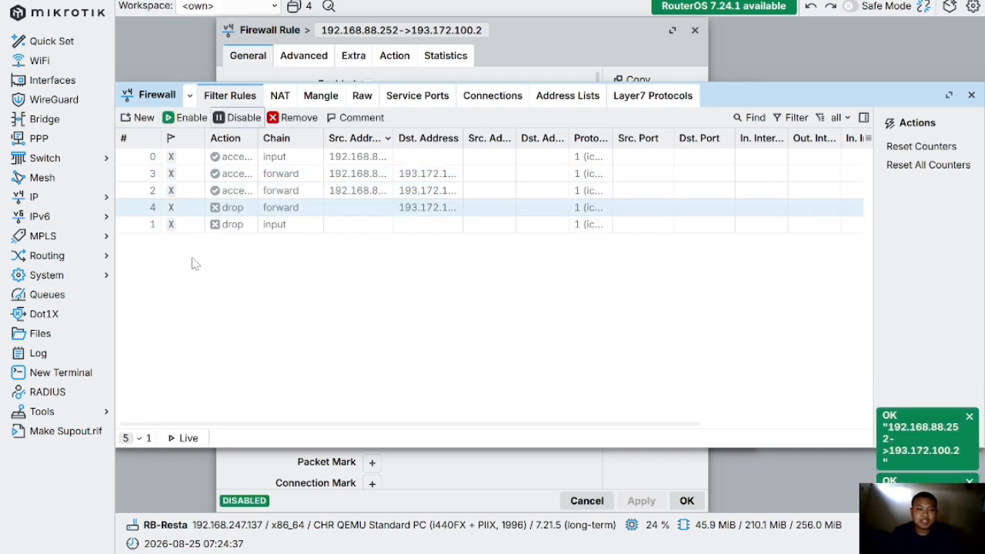
{"action": "left_click", "coordinate": [192, 267]}
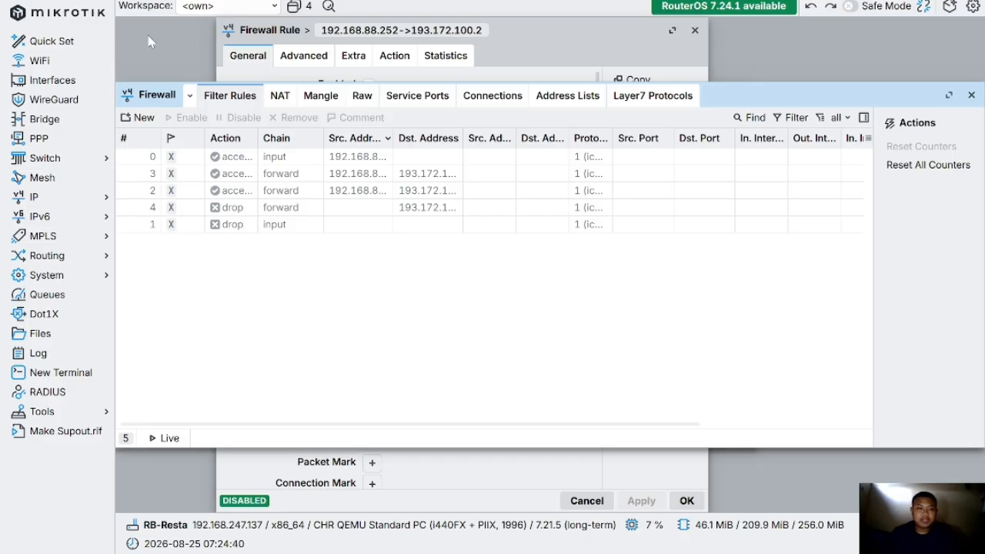
Start a new filter rule on the forward chain and add a source address entry to it
{"action": "left_click", "coordinate": [139, 117]}
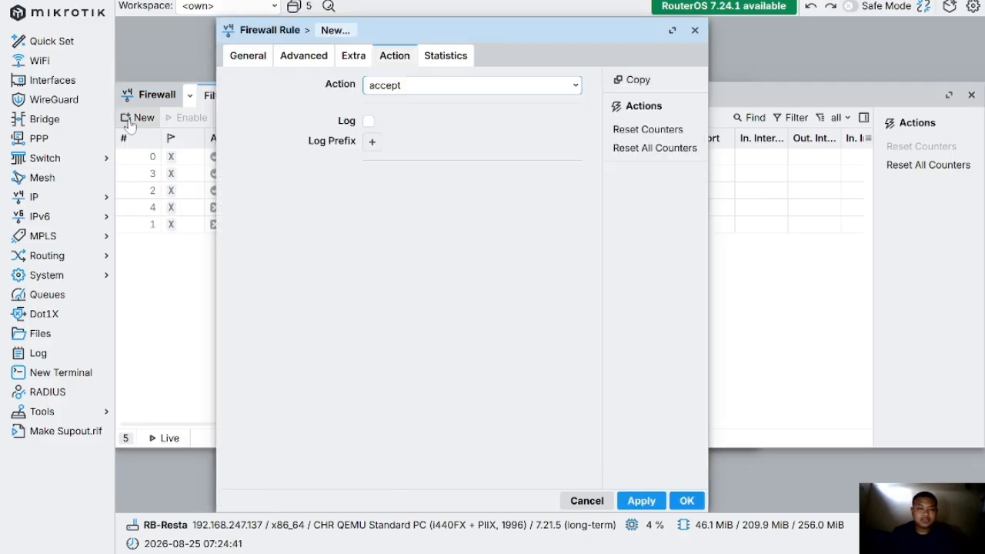
{"action": "left_click", "coordinate": [240, 56]}
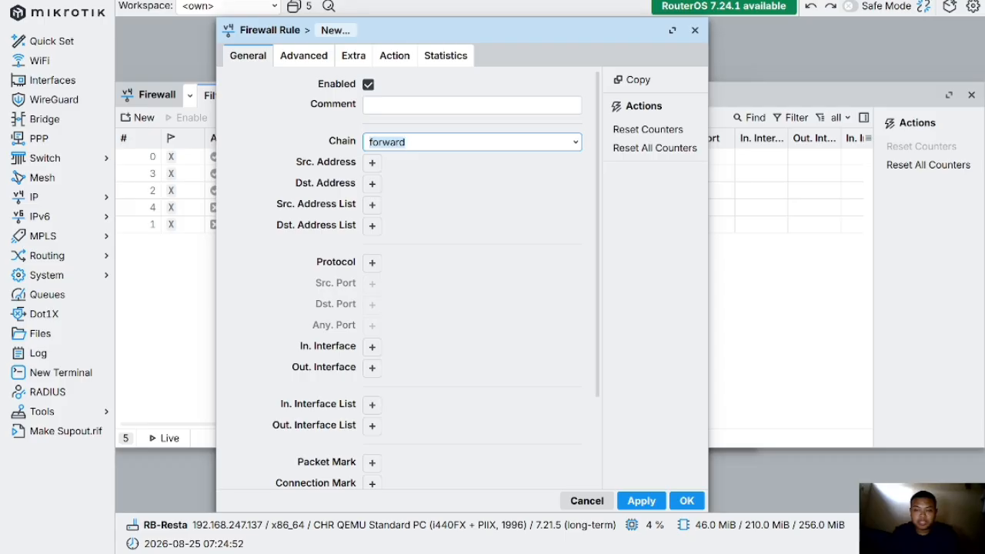
{"action": "left_click", "coordinate": [371, 162]}
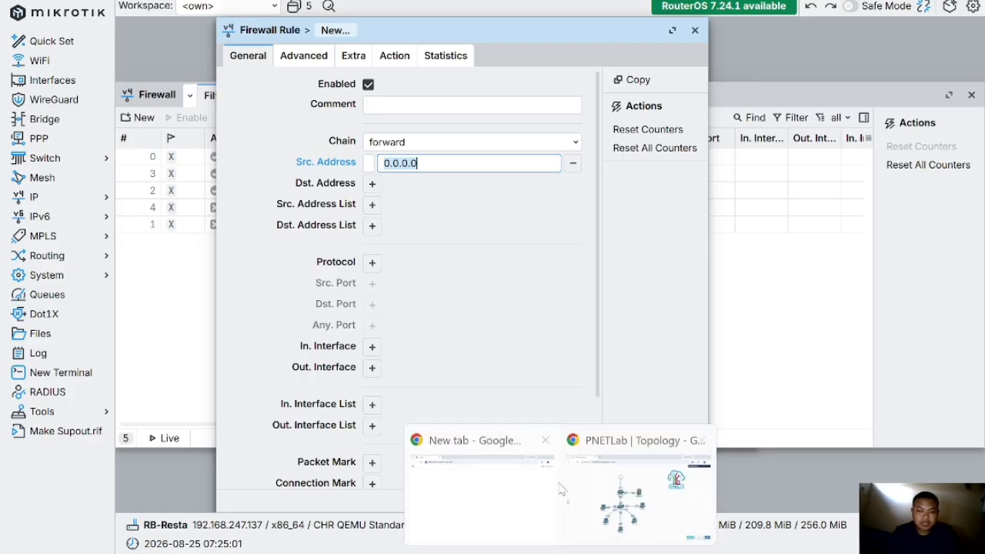
Switch to the PNETLab topology, open the VPC 2 console and show its IP configuration with sh ip
{"action": "left_click", "coordinate": [641, 493]}
{"action": "left_click", "coordinate": [278, 437]}
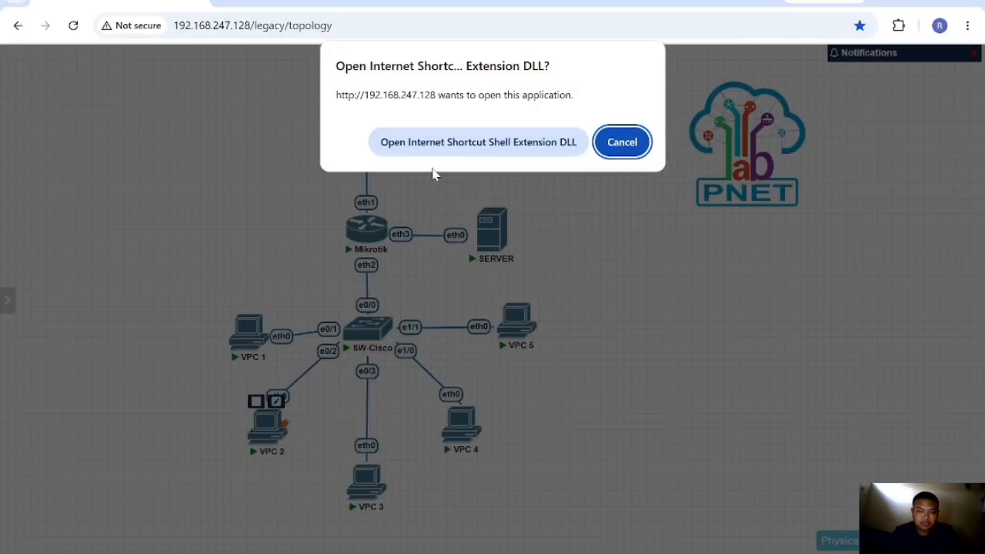
{"action": "left_click", "coordinate": [440, 146]}
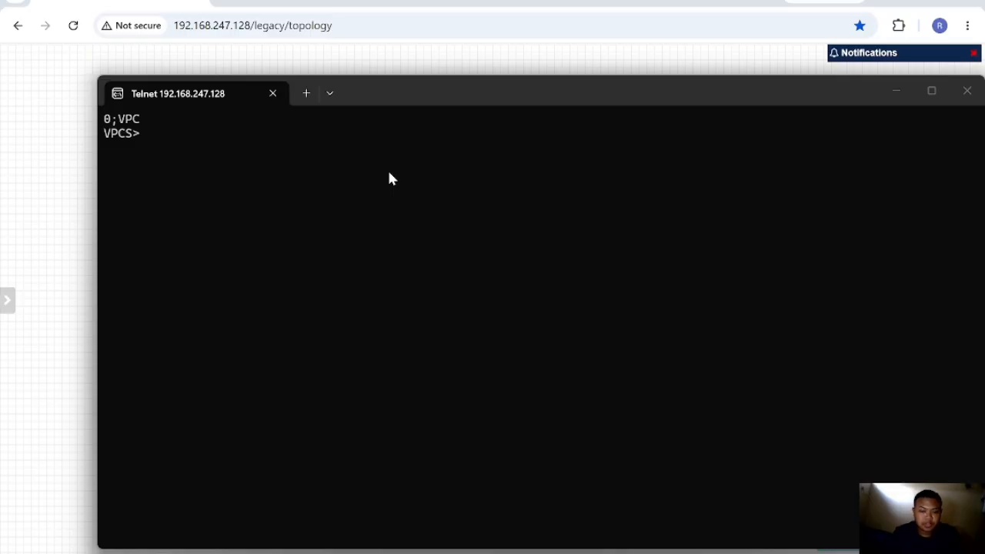
{"action": "type", "text": "sh ip"}
{"action": "key", "text": "Return"}
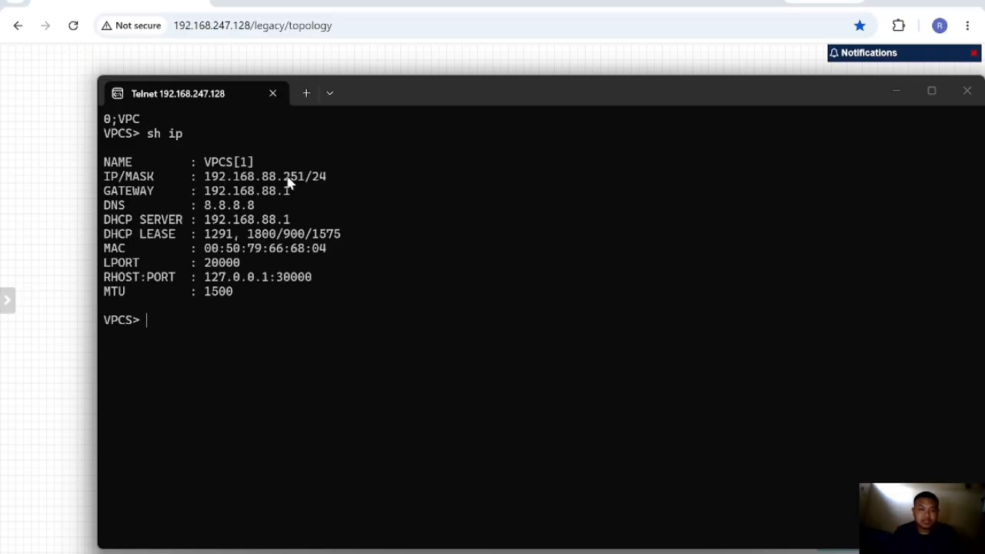
{"action": "left_click_drag", "start_coordinate": [277, 177], "coordinate": [384, 185]}
{"action": "left_click", "coordinate": [379, 214]}
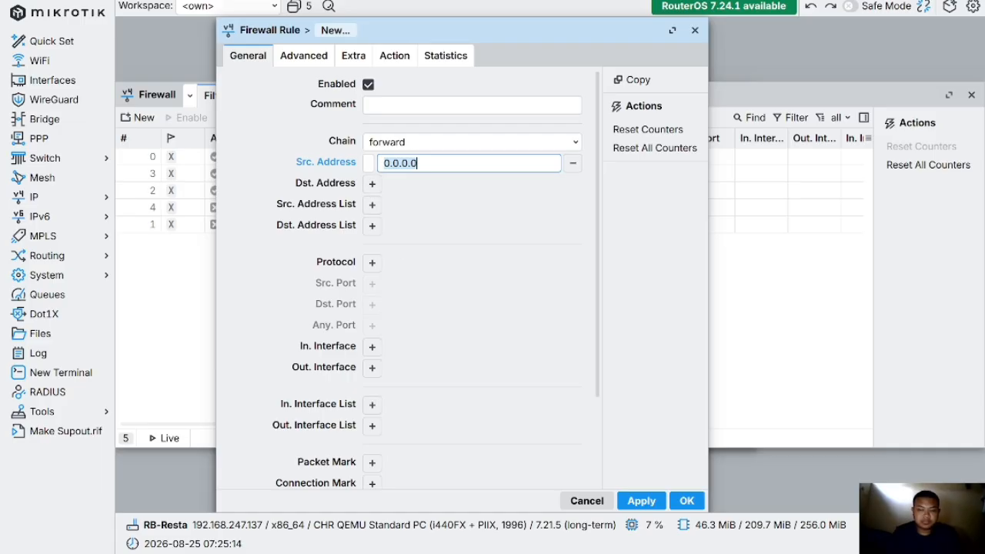
Set the new forward rule's source address to 192.168.88.251 and add an empty source address list entry
{"action": "key", "text": "BackSpace"}
{"action": "key", "text": "BackSpace"}
{"action": "key", "text": "BackSpace"}
{"action": "key", "text": "BackSpace"}
{"action": "key", "text": "BackSpace"}
{"action": "key", "text": "BackSpace"}
{"action": "key", "text": "BackSpace"}
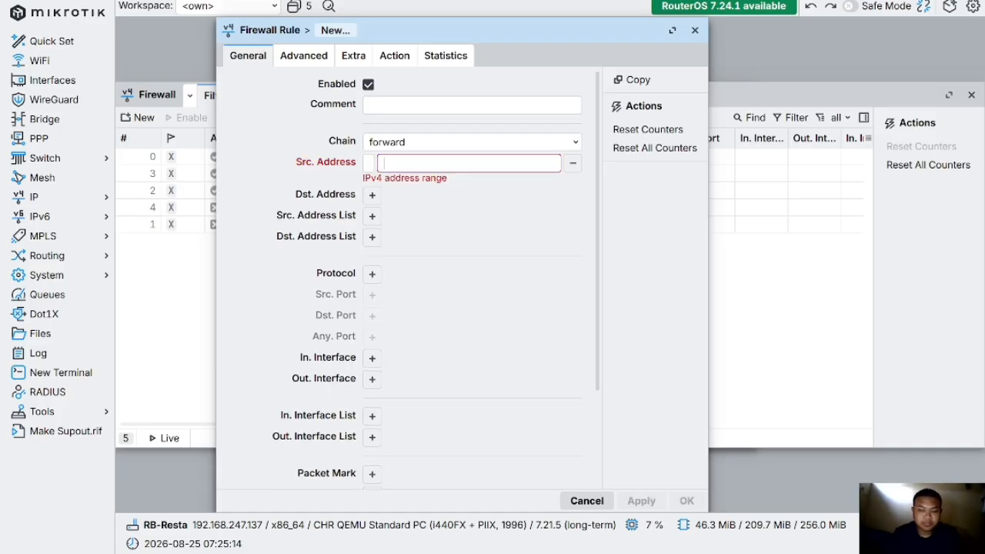
{"action": "type", "text": "192.168"}
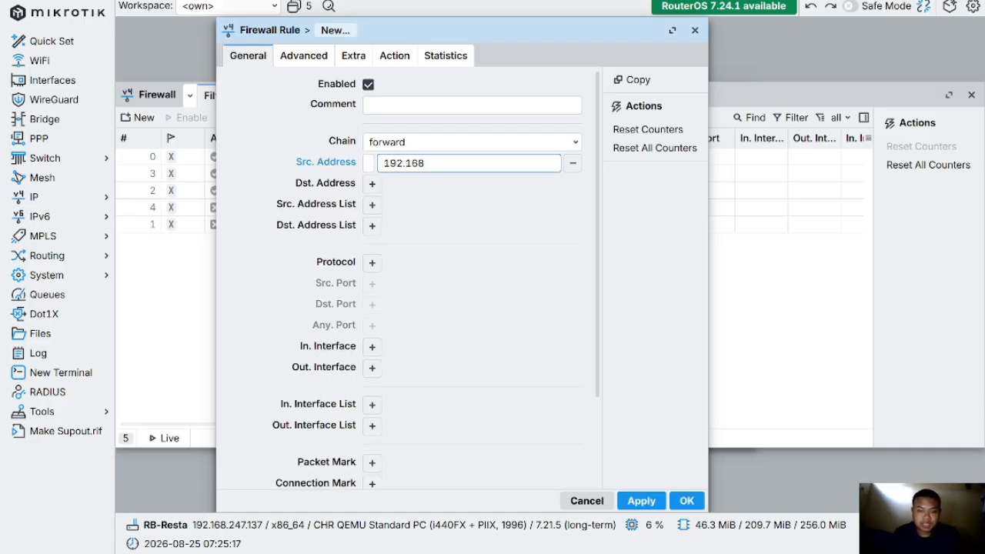
{"action": "type", "text": ".88.2"}
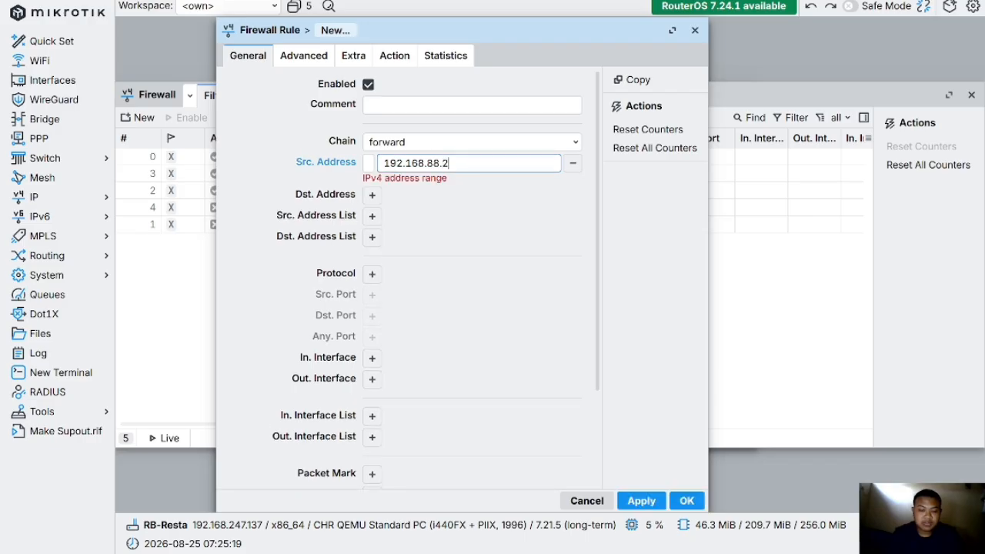
{"action": "type", "text": "51"}
{"action": "left_click", "coordinate": [373, 205]}
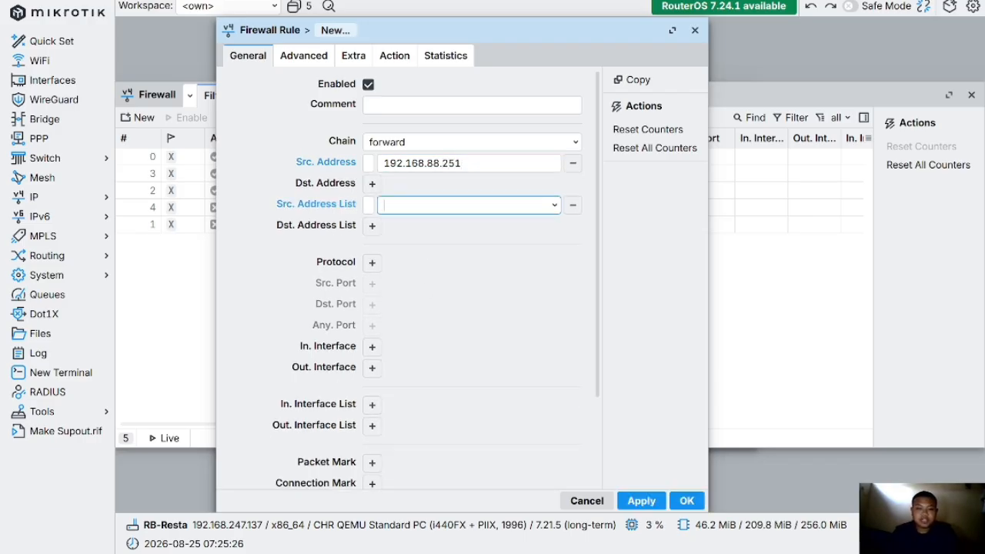
Set the rule's outgoing interface to ether1 and its protocol to icmp
{"action": "left_click", "coordinate": [372, 370]}
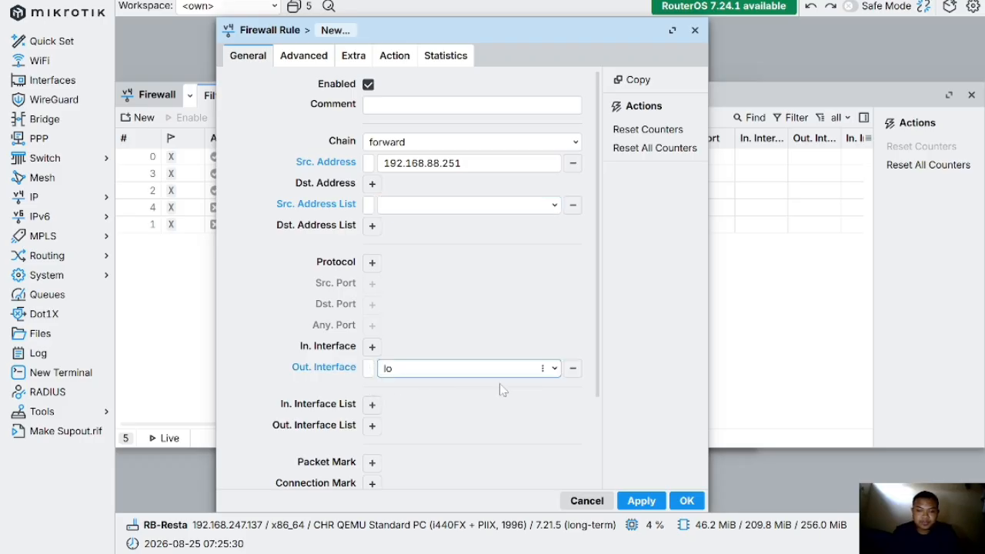
{"action": "left_click", "coordinate": [553, 370]}
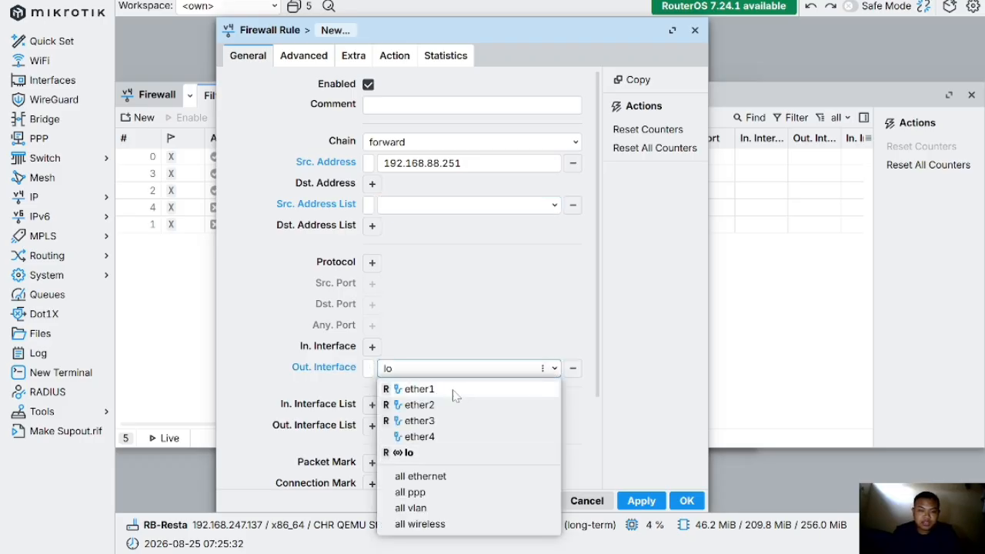
{"action": "left_click", "coordinate": [454, 392]}
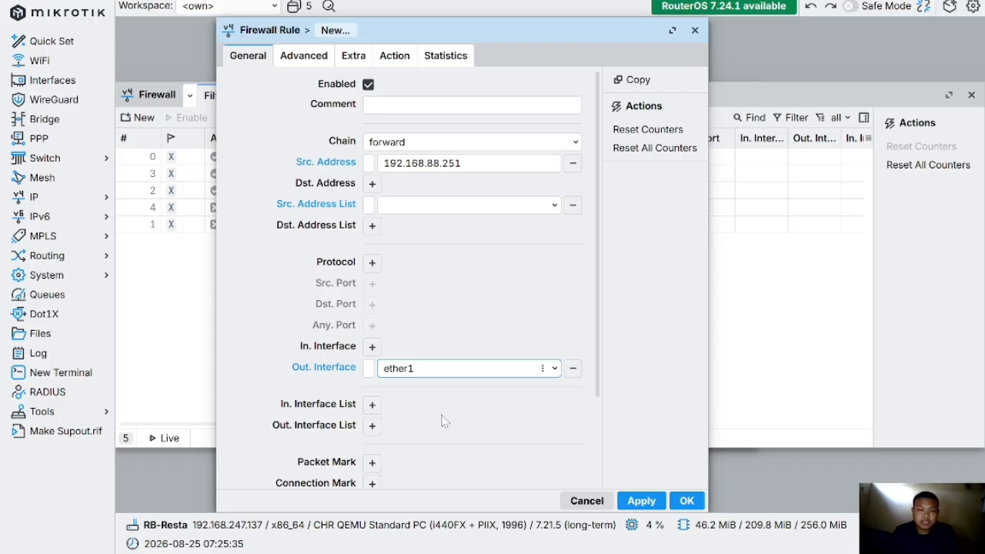
{"action": "left_click", "coordinate": [372, 263]}
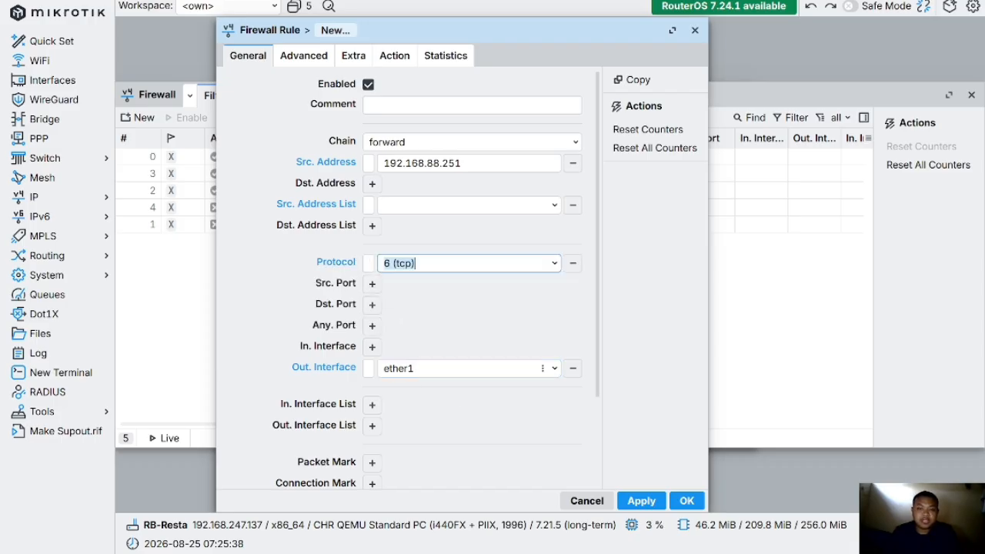
{"action": "left_click", "coordinate": [554, 265]}
{"action": "left_click", "coordinate": [440, 289]}
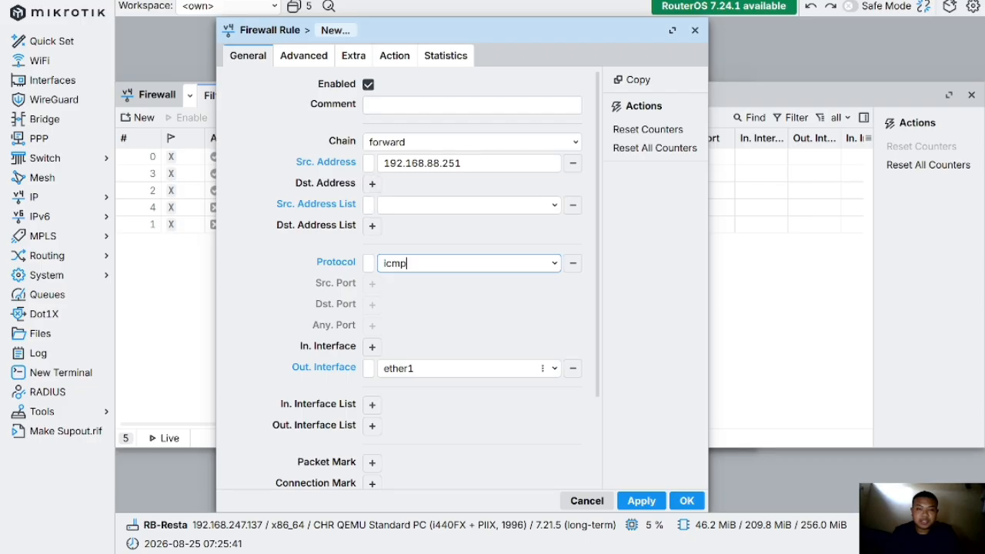
Review the rule's action setting, and apply and save the rule for 192.168.88.251
{"action": "left_click", "coordinate": [395, 58]}
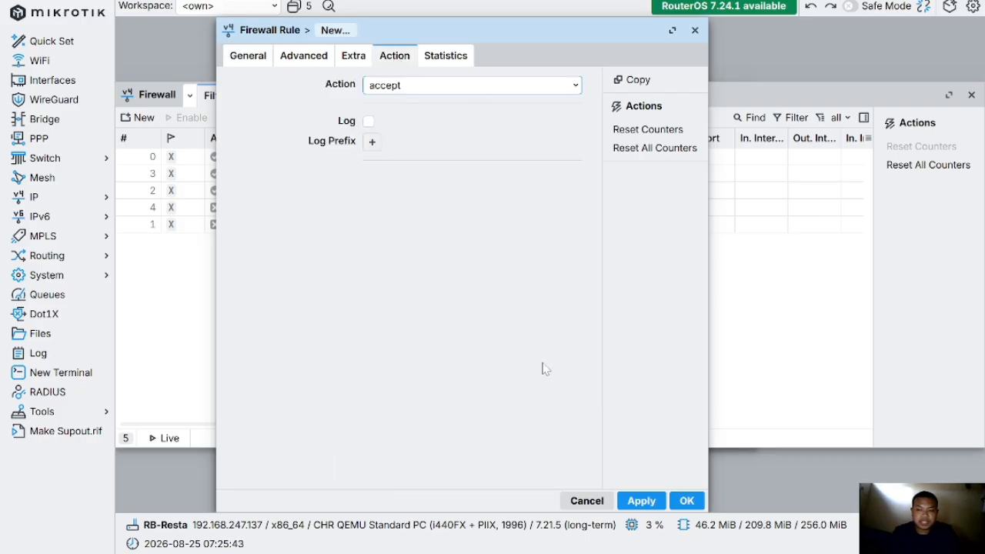
{"action": "left_click", "coordinate": [632, 501]}
{"action": "left_click", "coordinate": [686, 500]}
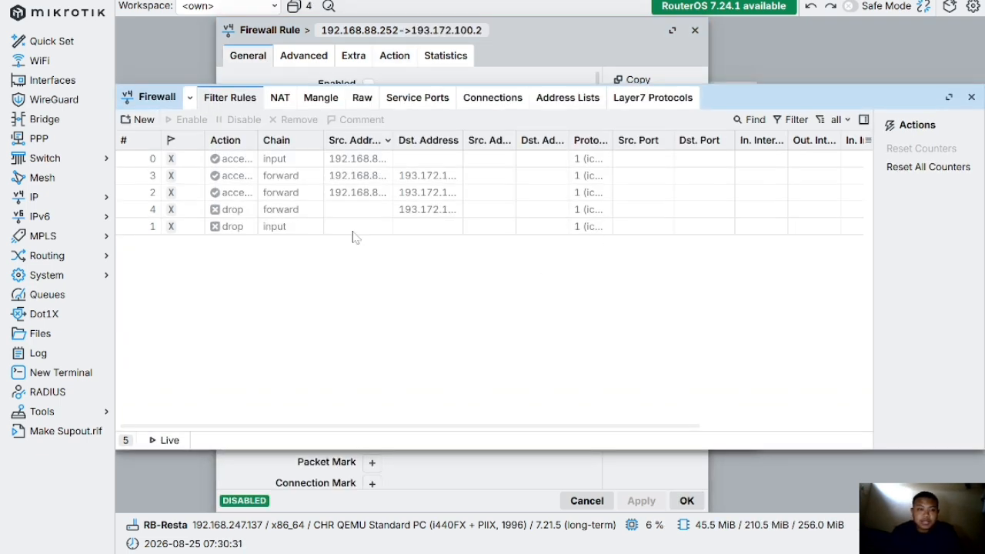
Start a new filter rule on the forward chain and add a source address entry
{"action": "left_click", "coordinate": [143, 120]}
{"action": "left_click", "coordinate": [258, 58]}
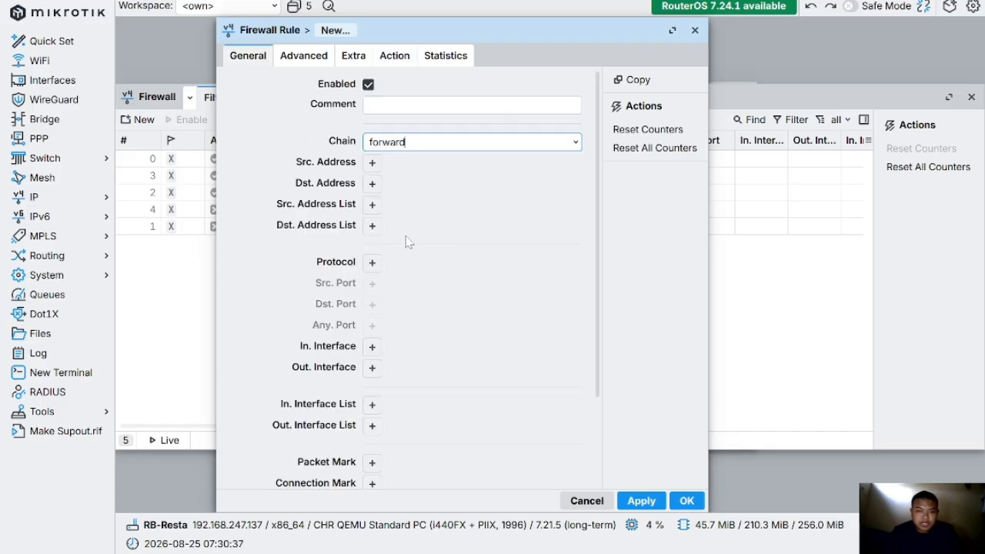
{"action": "left_click", "coordinate": [372, 163]}
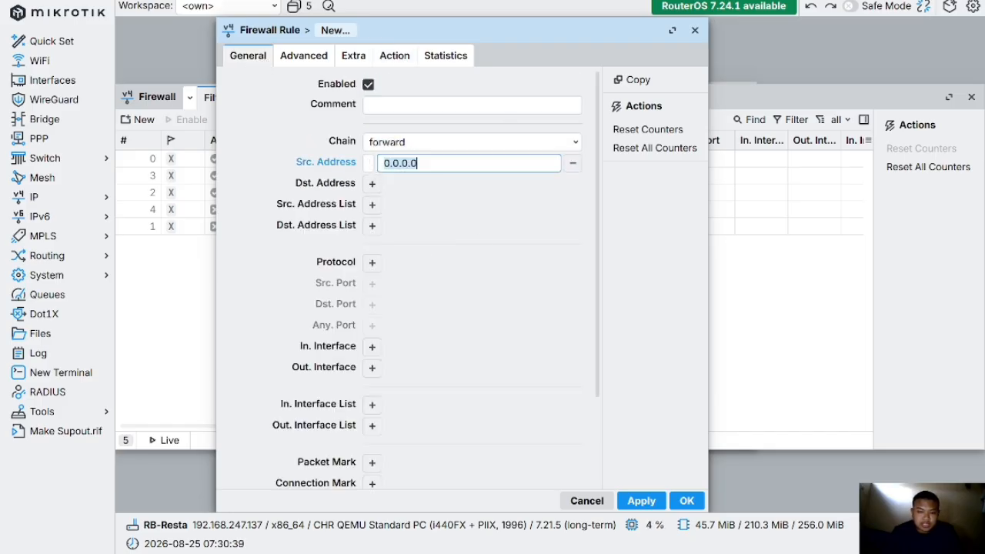
Close the old VPC 2 console, reopen it from the PNETLab topology and show its IP configuration with sh ip
{"action": "key", "text": "alt+Tab"}
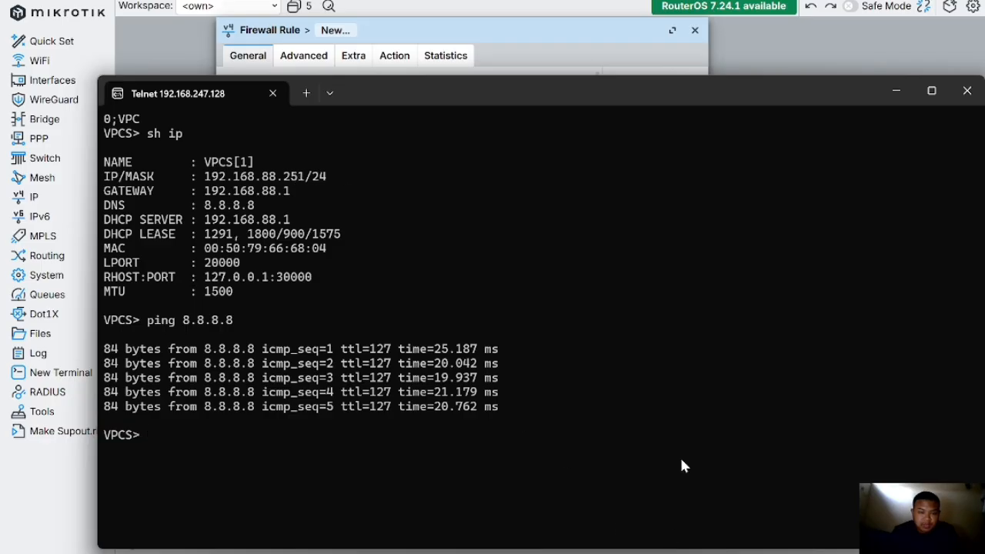
{"action": "left_click", "coordinate": [967, 91]}
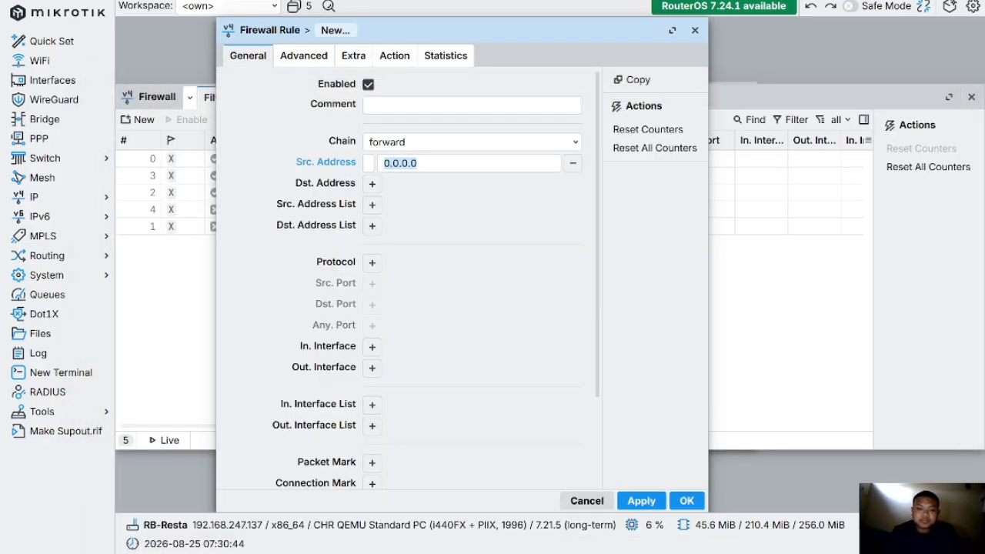
{"action": "left_click", "coordinate": [632, 489]}
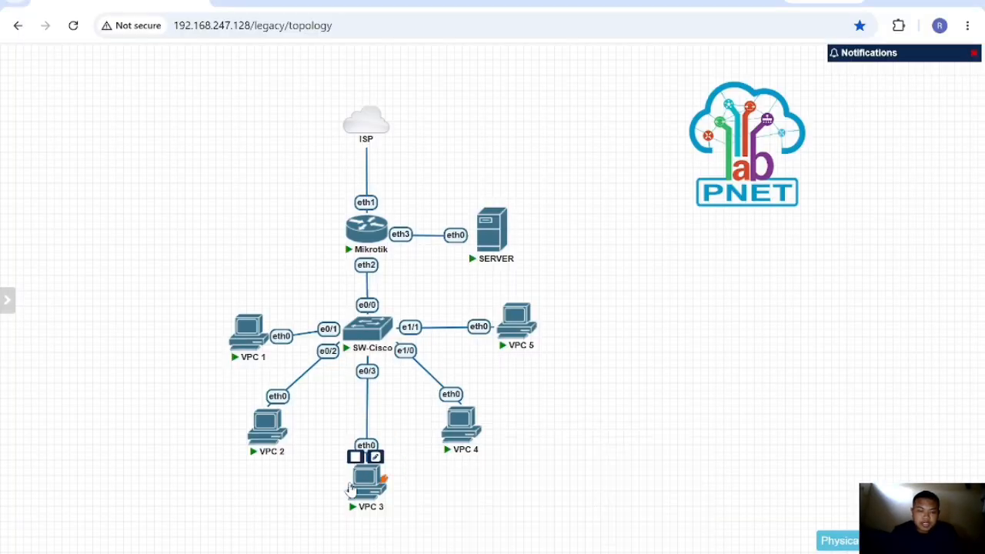
{"action": "left_click", "coordinate": [267, 446]}
{"action": "left_click", "coordinate": [450, 140]}
{"action": "type", "text": "sh "}
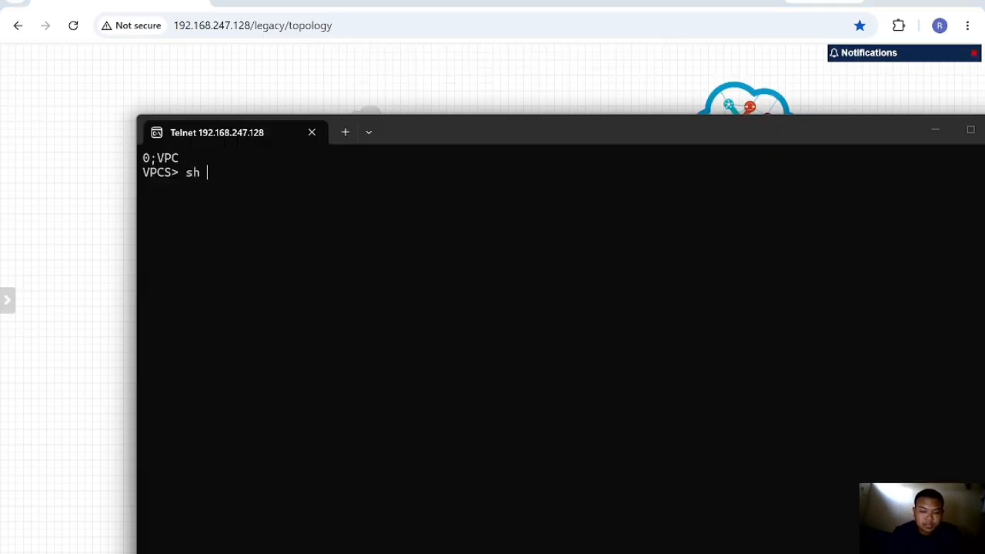
{"action": "type", "text": "ip"}
{"action": "key", "text": "Return"}
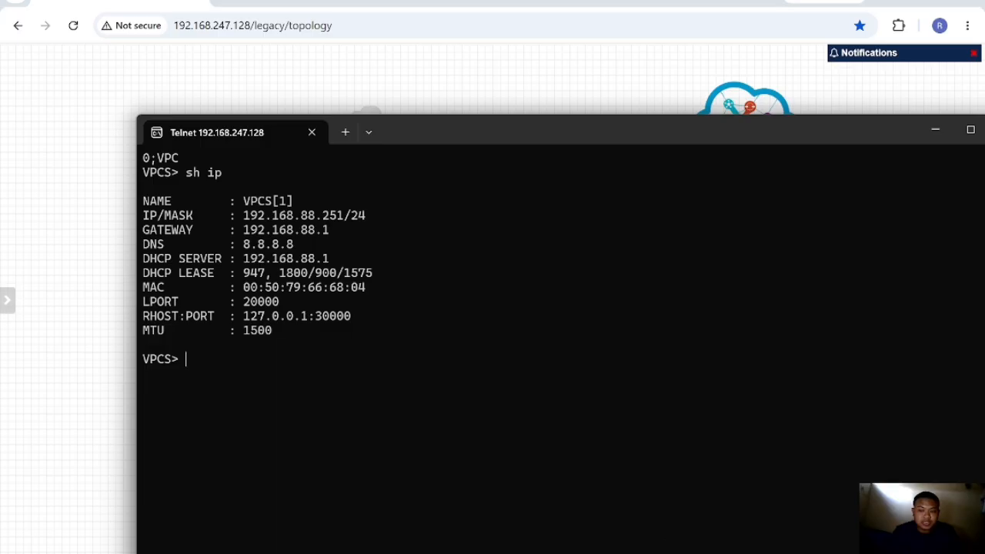
Return to the MikroTik firewall rule and set its source address to 192.168.88.251
{"action": "left_click", "coordinate": [666, 539]}
{"action": "key", "text": "BackSpace"}
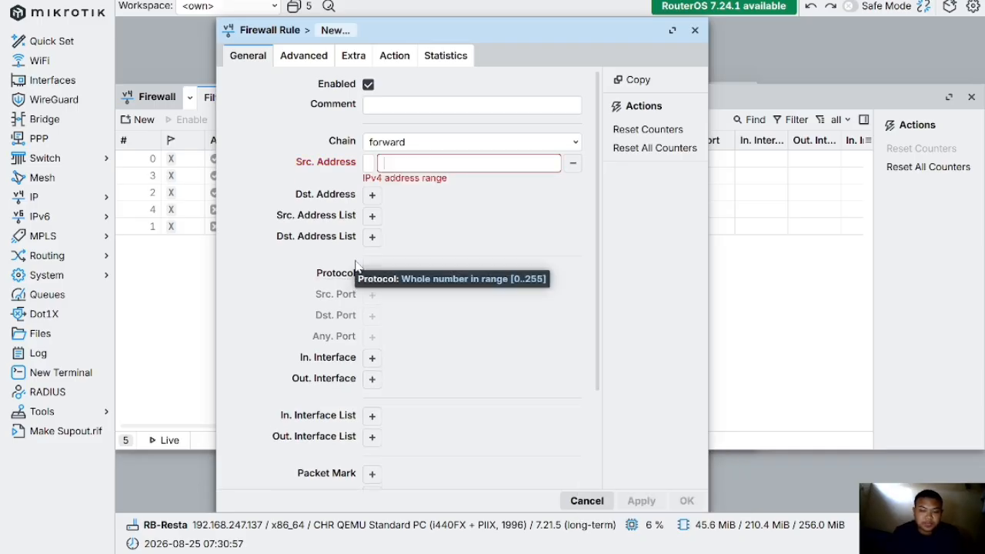
{"action": "type", "text": "192.168."}
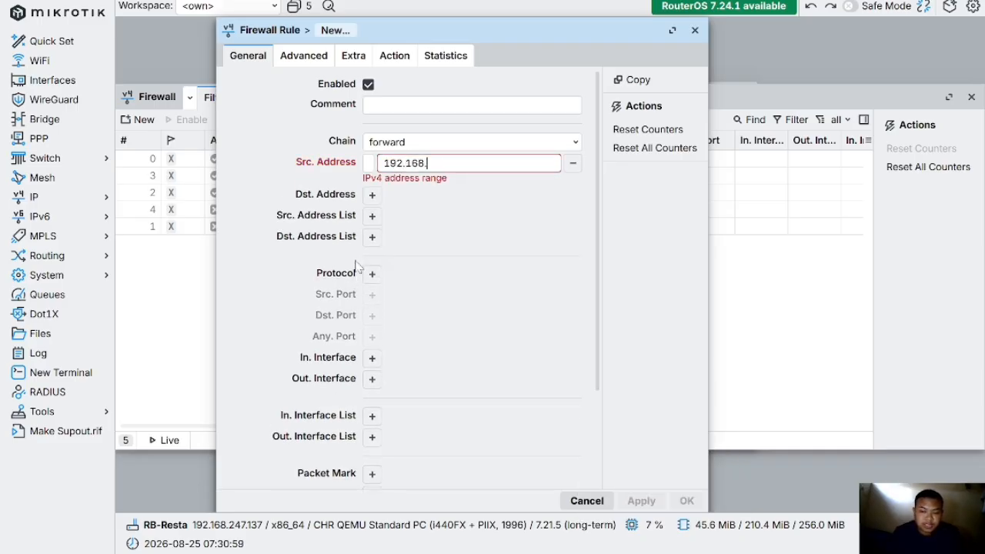
{"action": "type", "text": "88.25"}
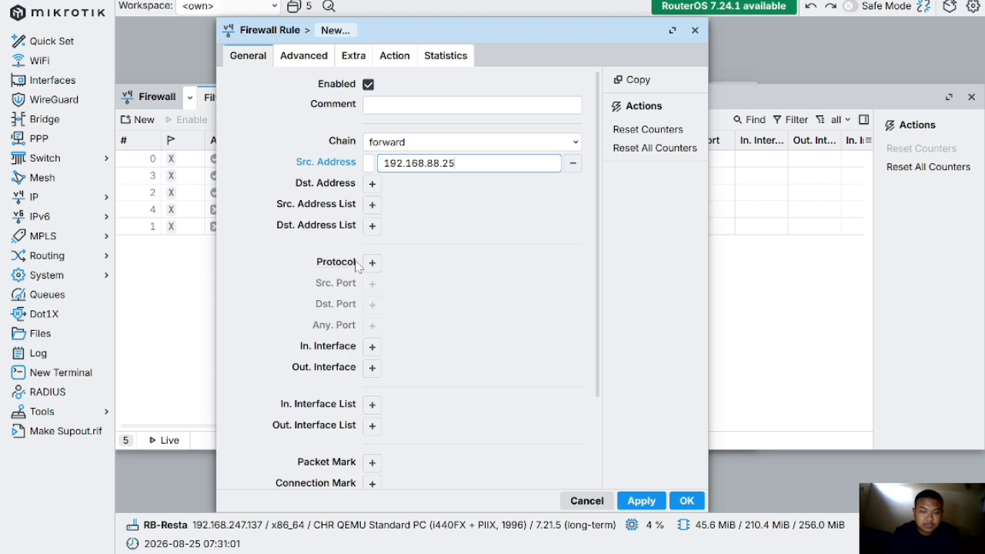
{"action": "type", "text": "1"}
Add a protocol condition to the rule for 192.168.88.251 and set it to icmp
{"action": "left_click", "coordinate": [372, 262]}
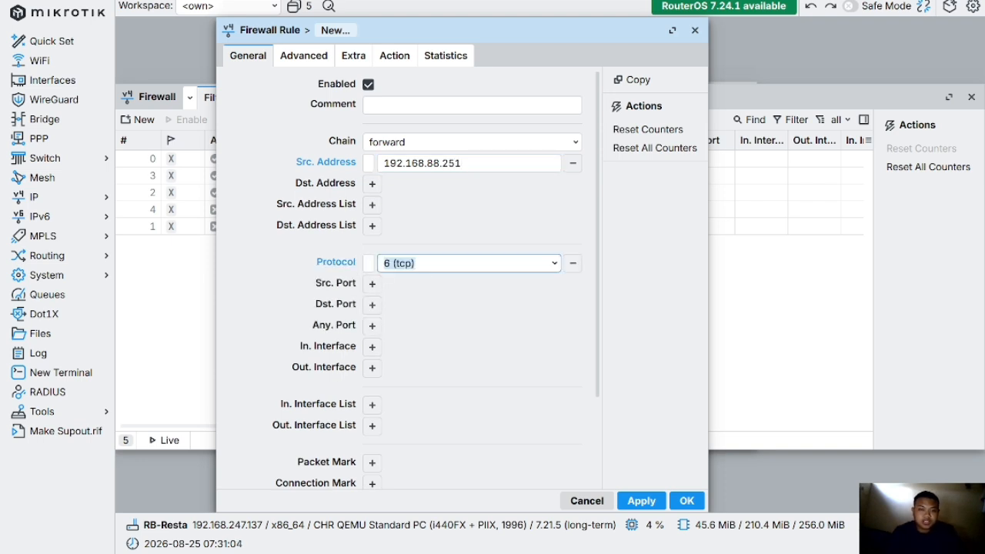
{"action": "left_click", "coordinate": [553, 264]}
{"action": "left_click", "coordinate": [452, 298]}
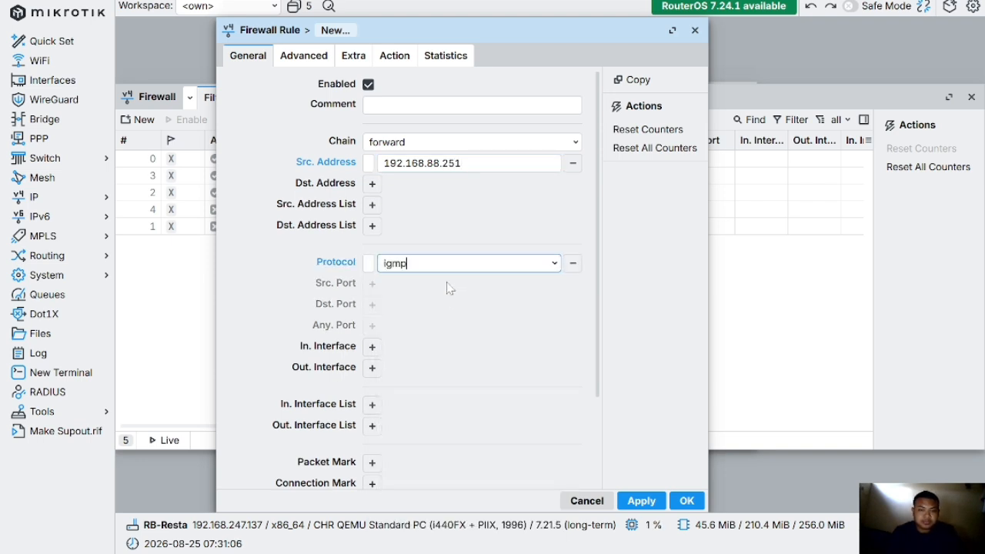
{"action": "left_click", "coordinate": [555, 264]}
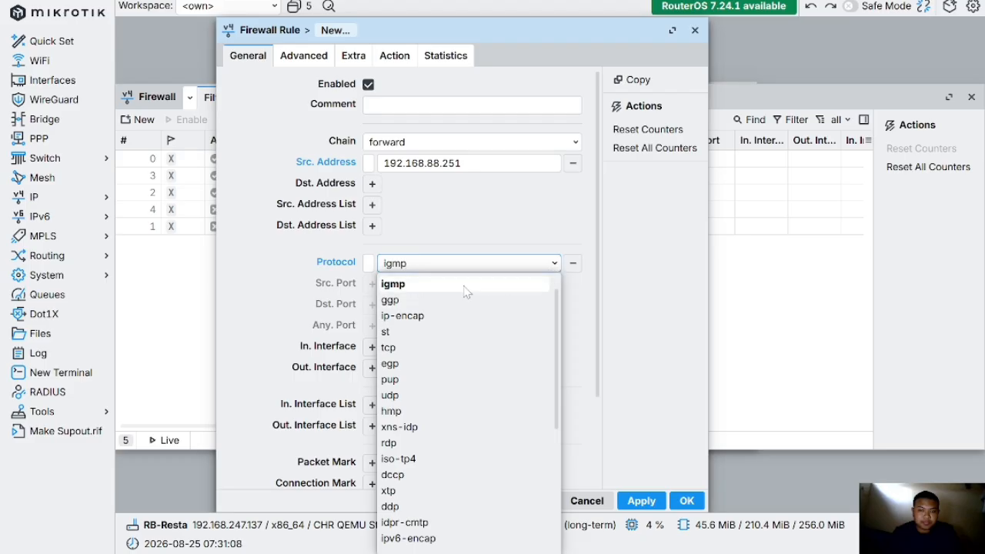
{"action": "scroll", "coordinate": [411, 299], "scroll_direction": "down", "scroll_amount": 3}
{"action": "scroll", "coordinate": [406, 300], "scroll_direction": "up", "scroll_amount": 4}
{"action": "left_click", "coordinate": [403, 300]}
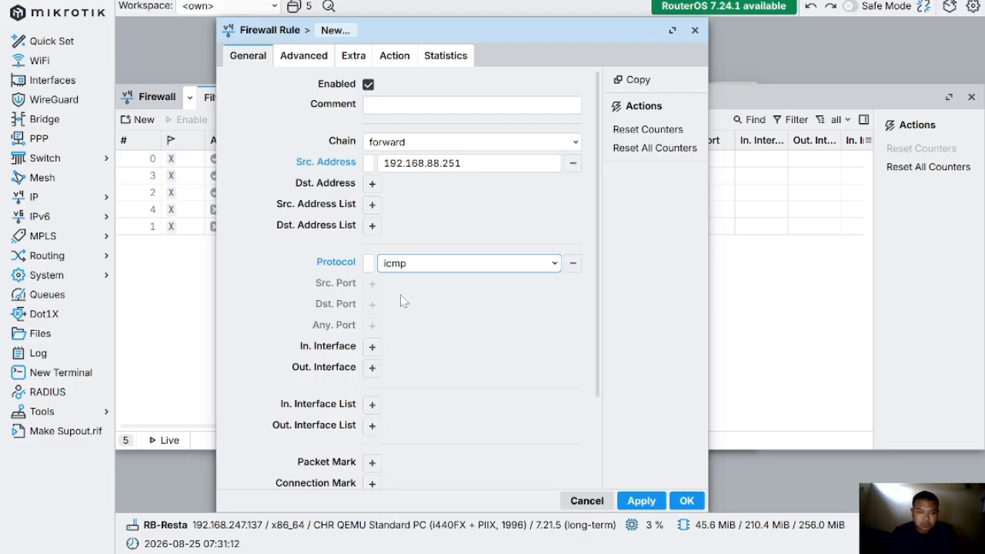
Set the outgoing interface of the ICMP rule for 192.168.88.251 to ether1
{"action": "left_click", "coordinate": [371, 368]}
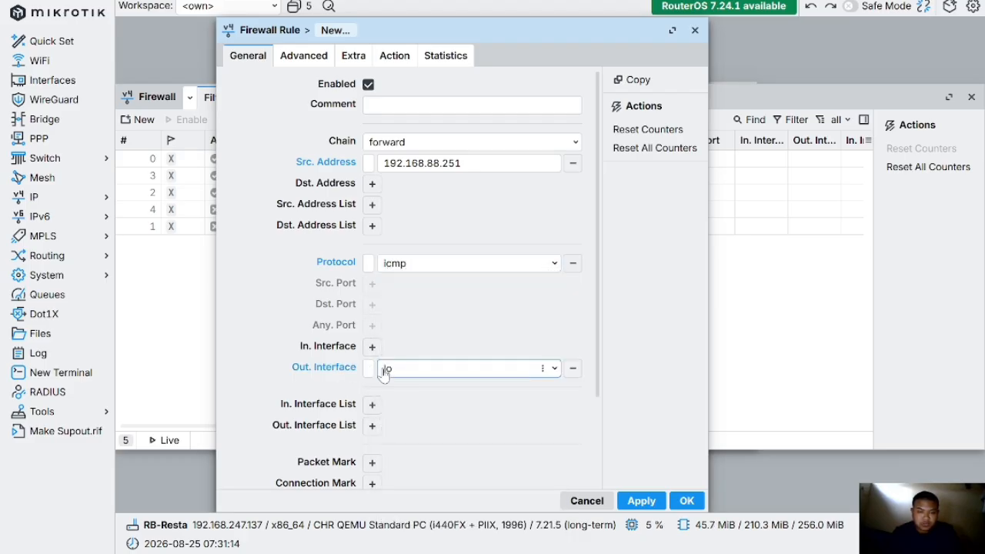
{"action": "left_click", "coordinate": [554, 369]}
{"action": "left_click", "coordinate": [466, 391]}
Set the rule's action to drop and save the rule
{"action": "left_click", "coordinate": [394, 54]}
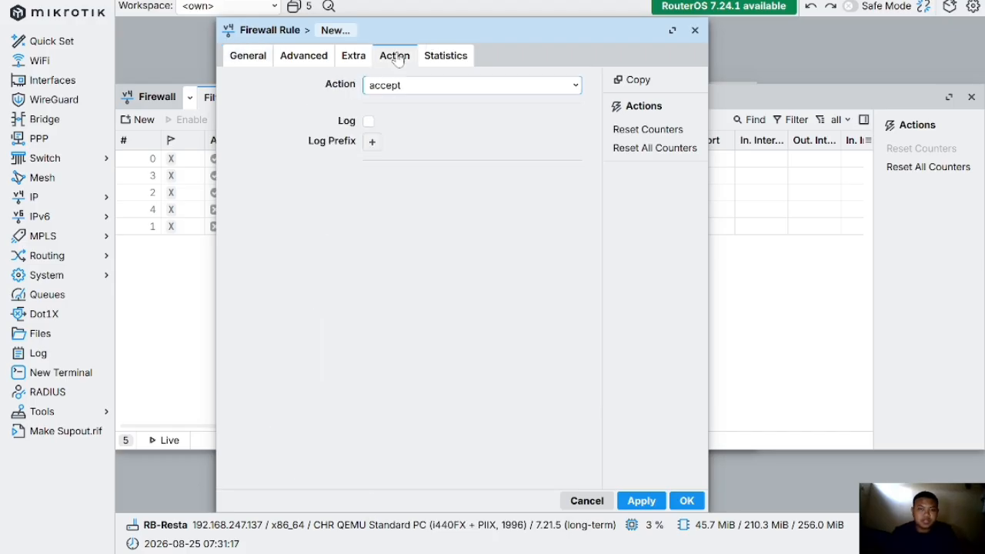
{"action": "left_click", "coordinate": [413, 85]}
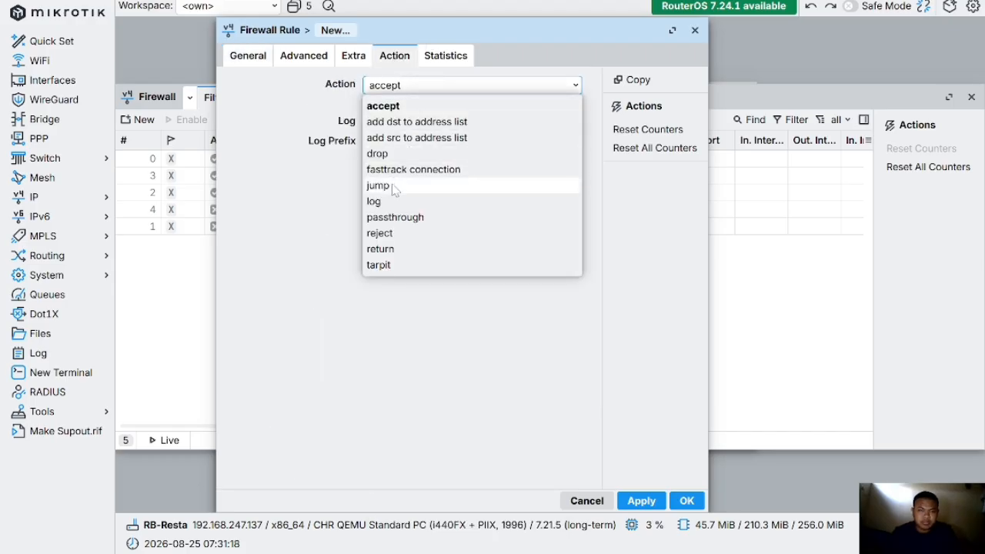
{"action": "left_click", "coordinate": [390, 154]}
{"action": "left_click", "coordinate": [641, 500]}
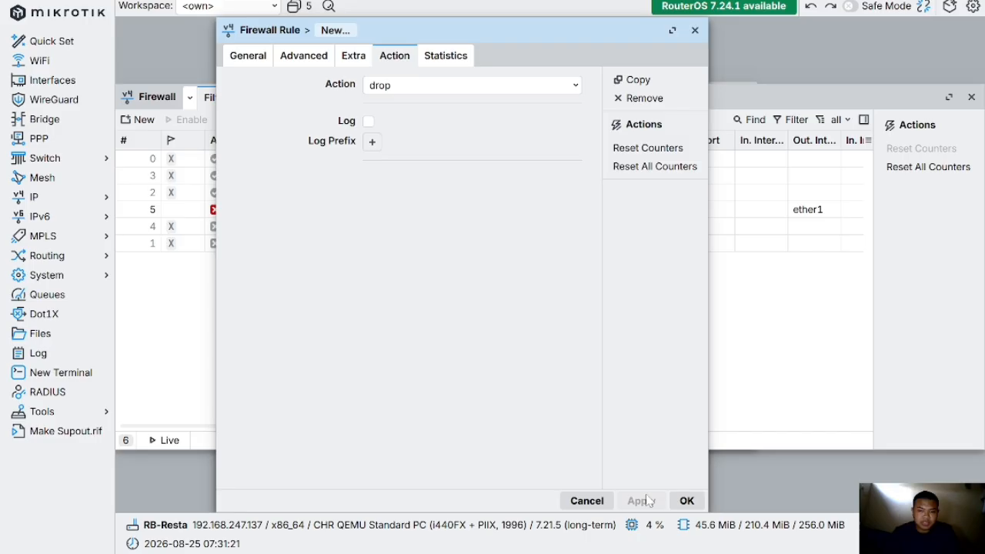
{"action": "left_click", "coordinate": [687, 500]}
Start a new forward-chain filter rule and add a source address condition to it
{"action": "left_click", "coordinate": [138, 119]}
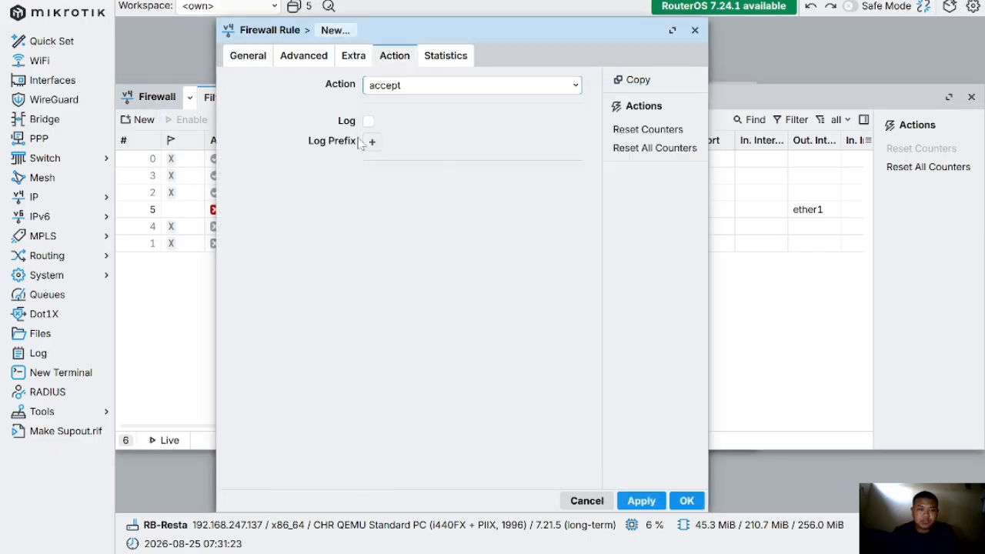
{"action": "left_click", "coordinate": [261, 55]}
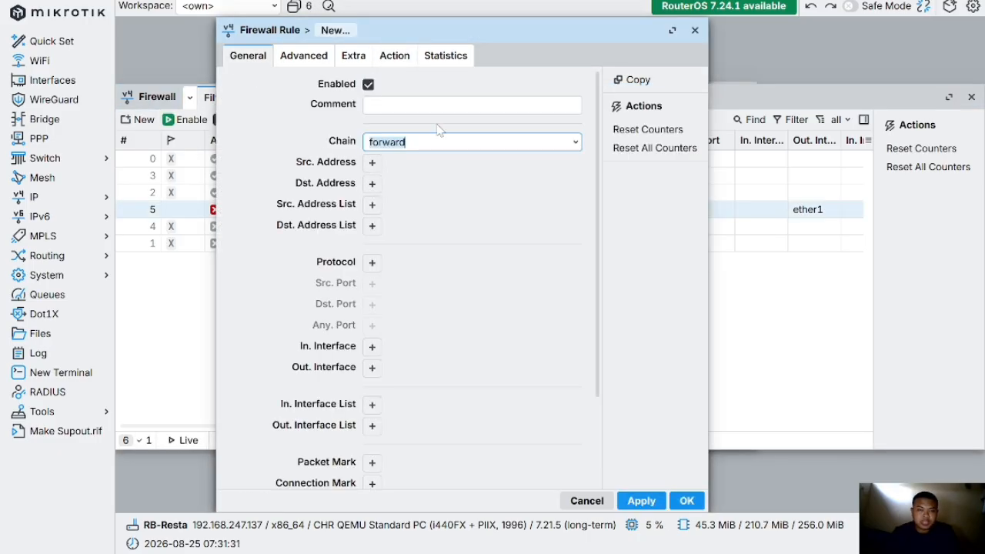
{"action": "left_click", "coordinate": [372, 162]}
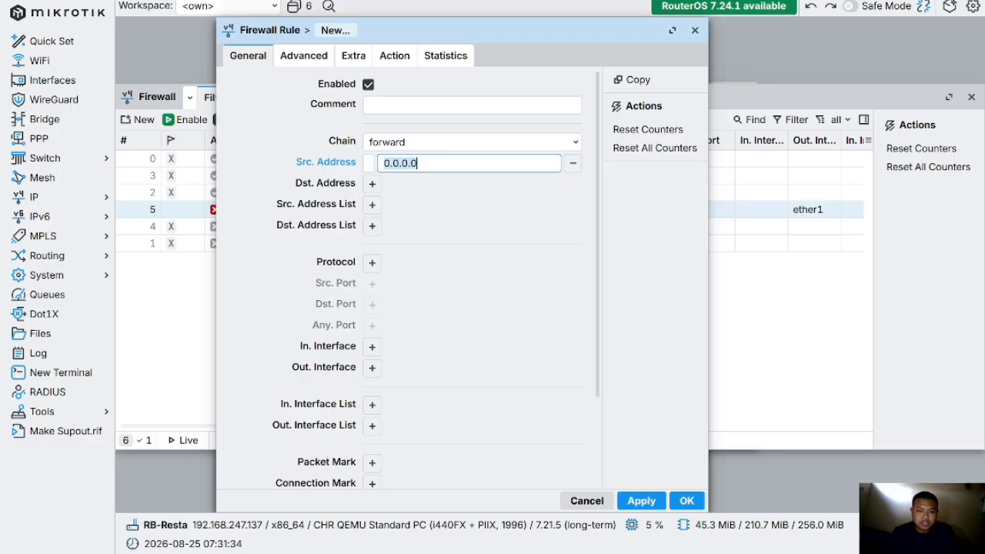
Switch to the PNETLab topology, open VPC 3's console and show its IP configuration with "sh ip"
{"action": "left_click", "coordinate": [646, 504]}
{"action": "left_click", "coordinate": [366, 477]}
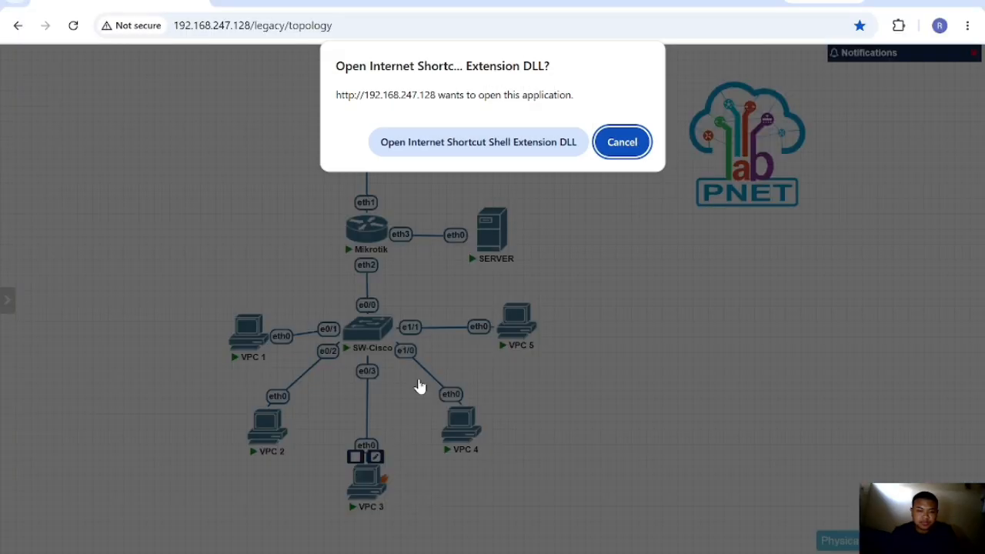
{"action": "left_click", "coordinate": [467, 152]}
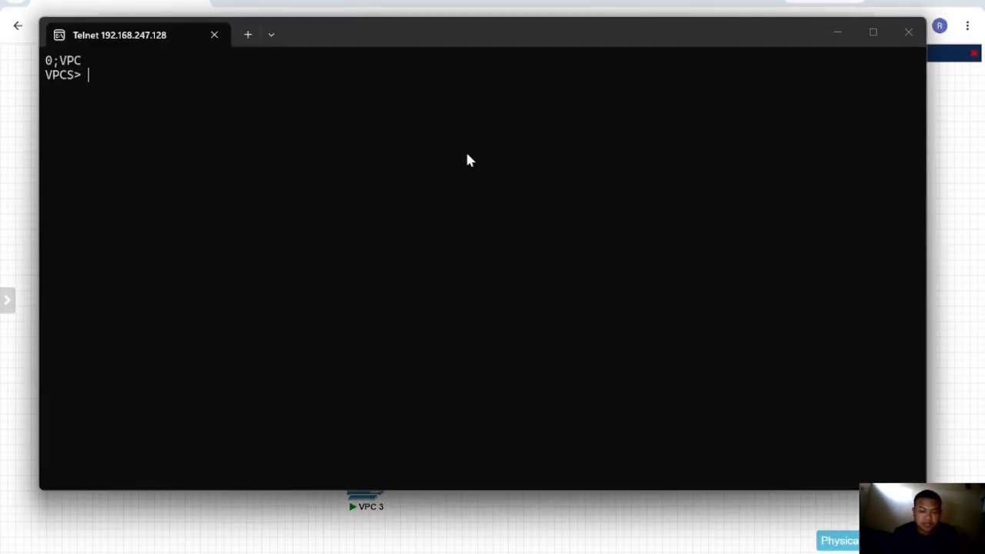
{"action": "type", "text": "sh ip"}
{"action": "key", "text": "Return"}
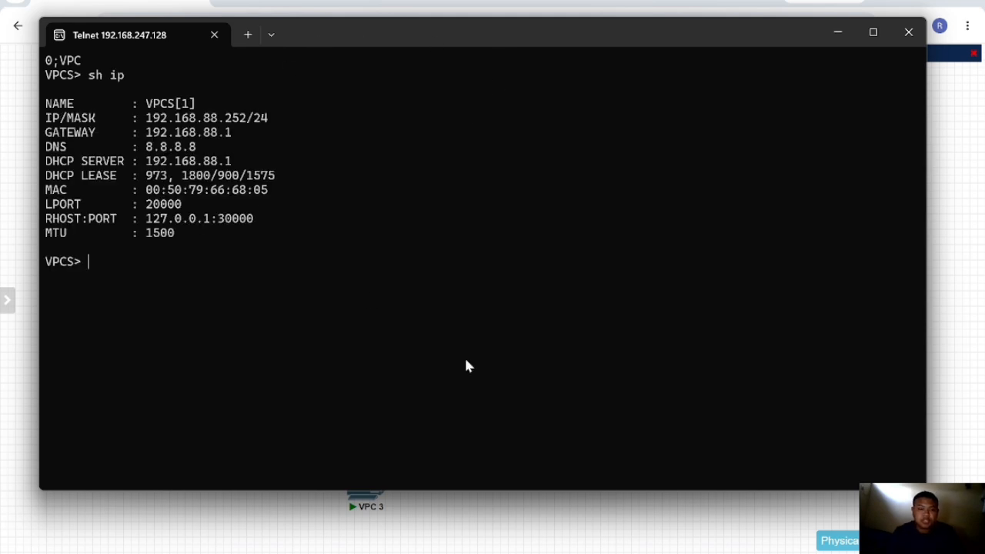
Return to the MikroTik firewall rule and set its source address to 192.168.88.252
{"action": "left_click", "coordinate": [658, 530]}
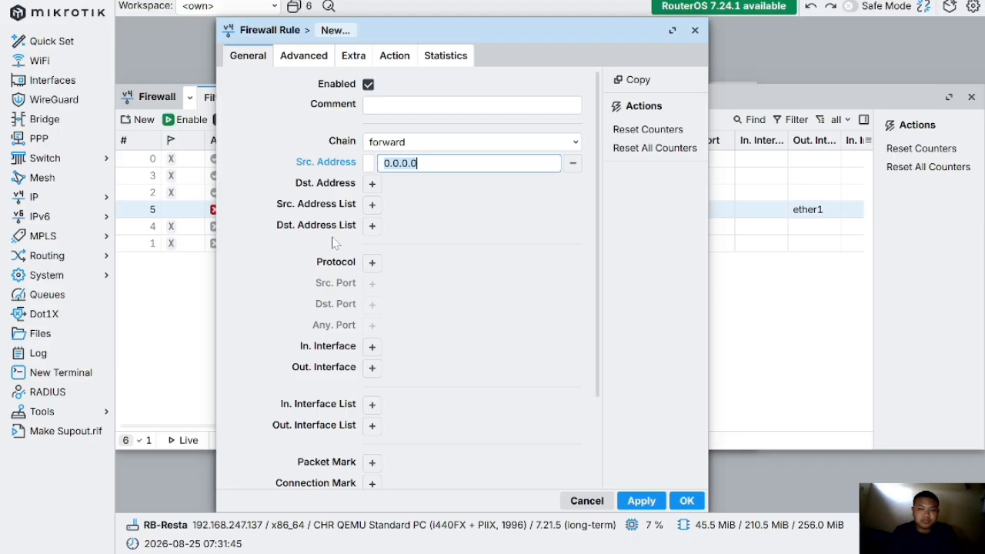
{"action": "type", "text": ".16"}
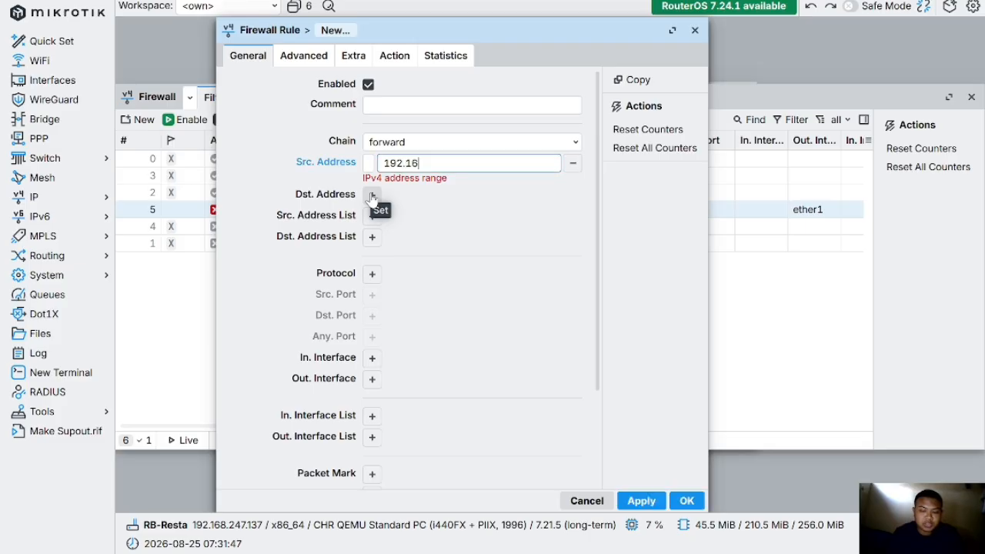
{"action": "type", "text": "8.88.252"}
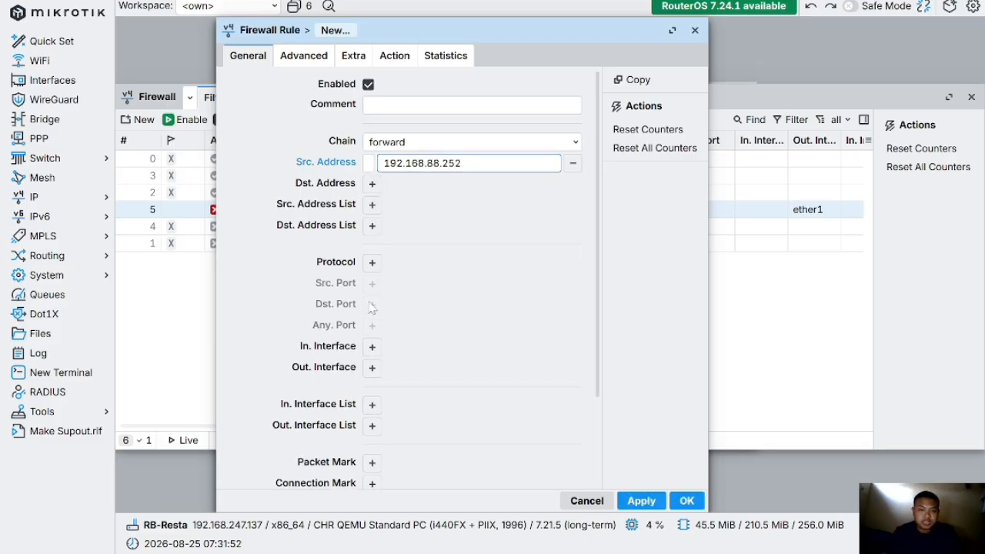
Set the protocol to icmp and the outgoing interface to ether1 in the rule for 192.168.88.252
{"action": "left_click", "coordinate": [371, 263]}
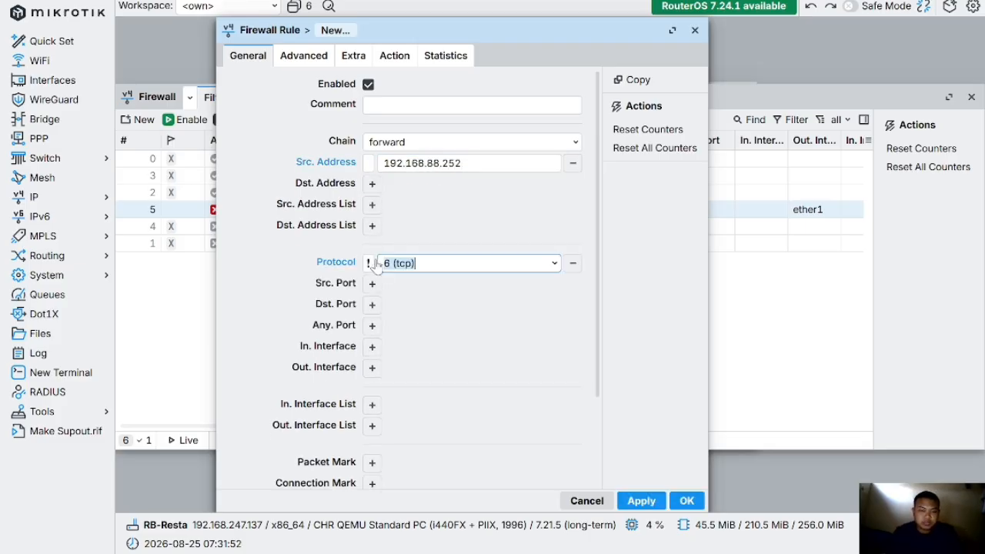
{"action": "left_click", "coordinate": [552, 264]}
{"action": "left_click", "coordinate": [400, 282]}
{"action": "left_click", "coordinate": [371, 368]}
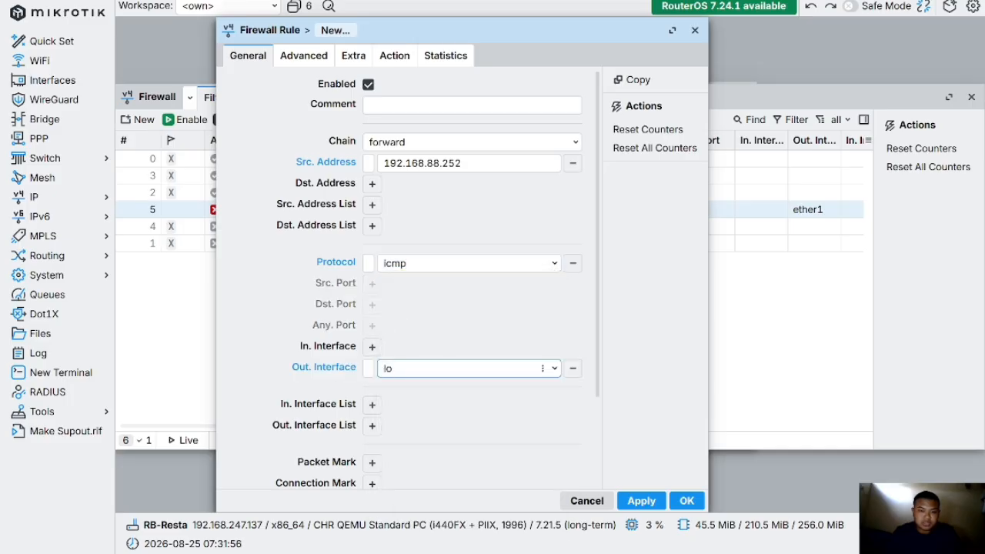
{"action": "left_click", "coordinate": [553, 368]}
{"action": "left_click", "coordinate": [413, 388]}
Set the action of the rule for 192.168.88.252 to drop and save the rule
{"action": "left_click", "coordinate": [382, 58]}
{"action": "left_click", "coordinate": [404, 85]}
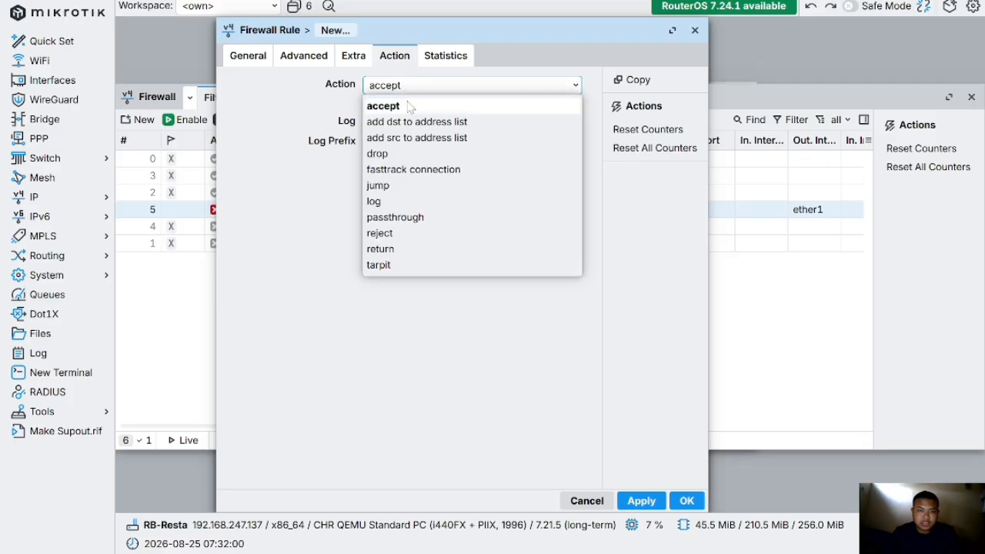
{"action": "left_click", "coordinate": [395, 169]}
{"action": "left_click", "coordinate": [402, 87]}
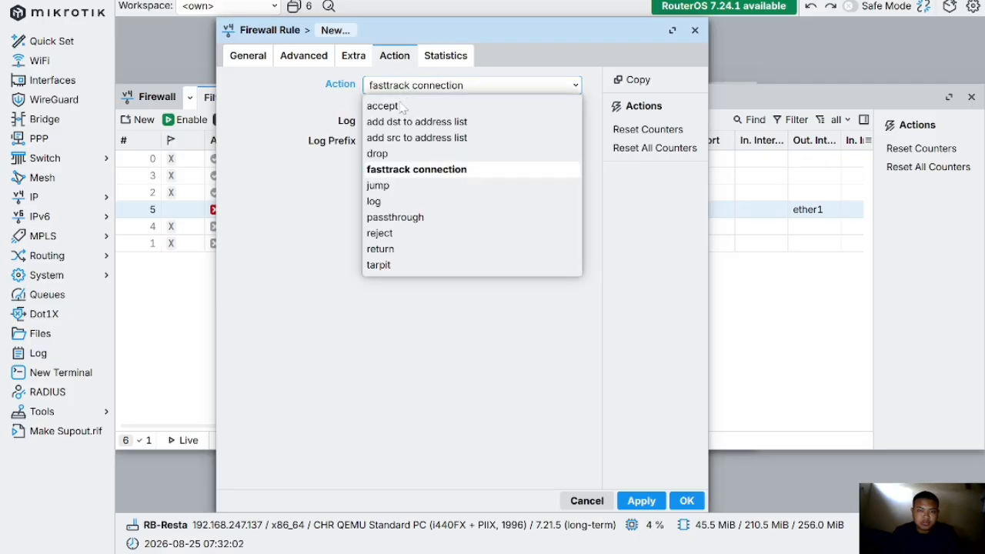
{"action": "left_click", "coordinate": [382, 156]}
{"action": "left_click", "coordinate": [638, 504]}
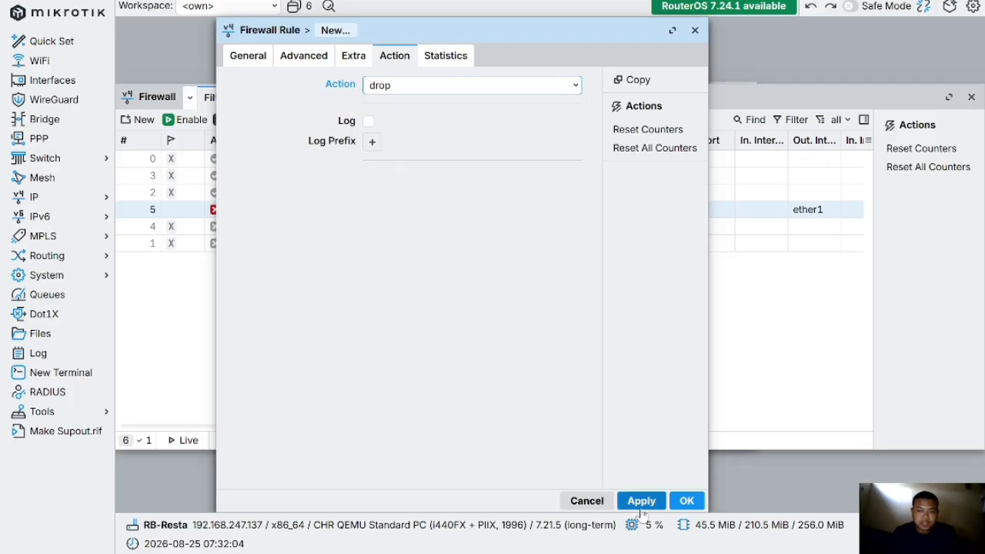
{"action": "left_click", "coordinate": [686, 501]}
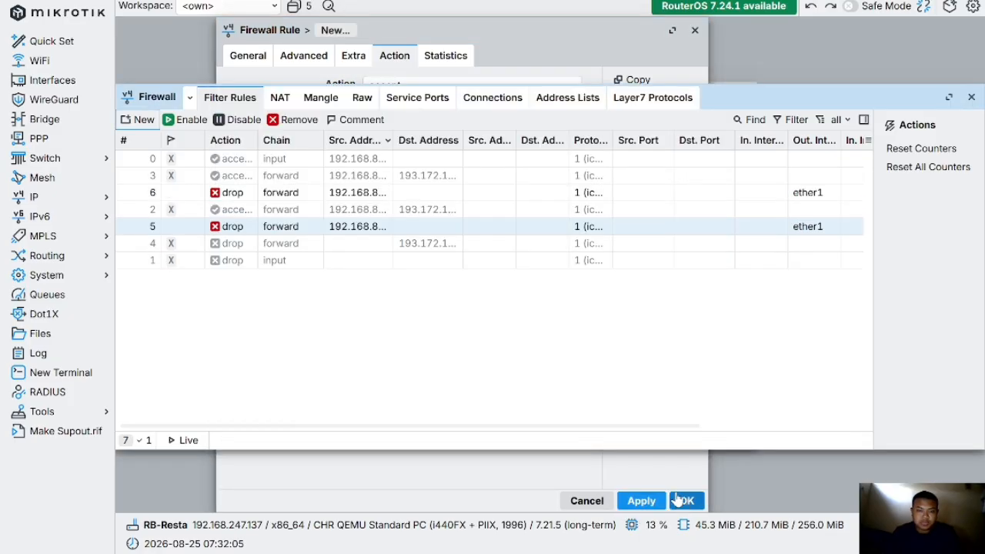
Create another forward-chain filter rule without a source address and set its protocol to icmp
{"action": "left_click", "coordinate": [144, 120]}
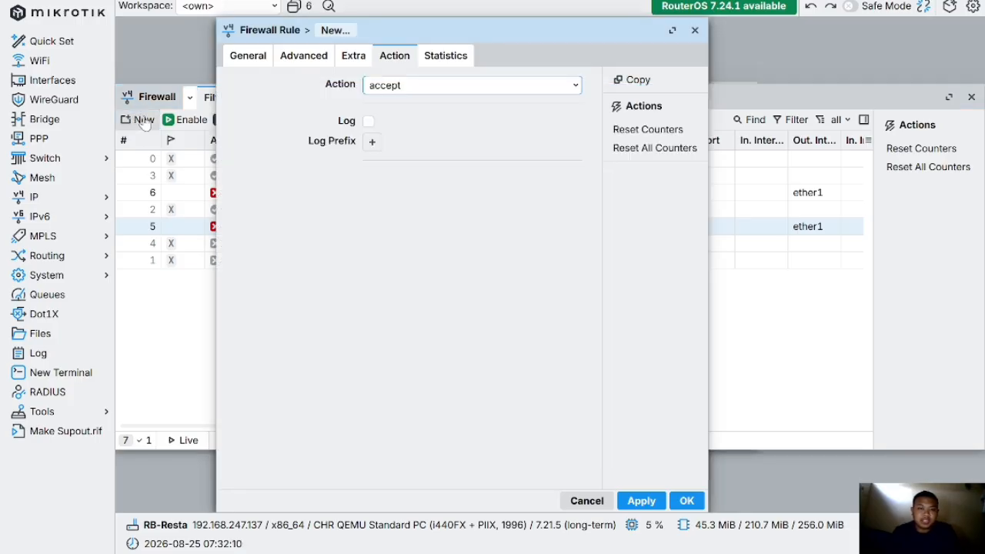
{"action": "left_click", "coordinate": [248, 55]}
{"action": "left_click", "coordinate": [405, 143]}
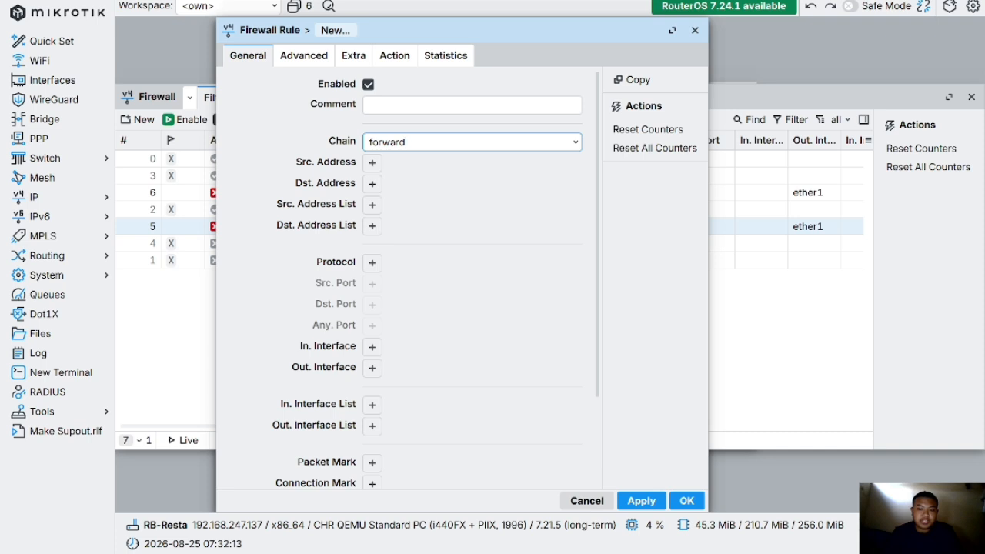
{"action": "left_click", "coordinate": [371, 262]}
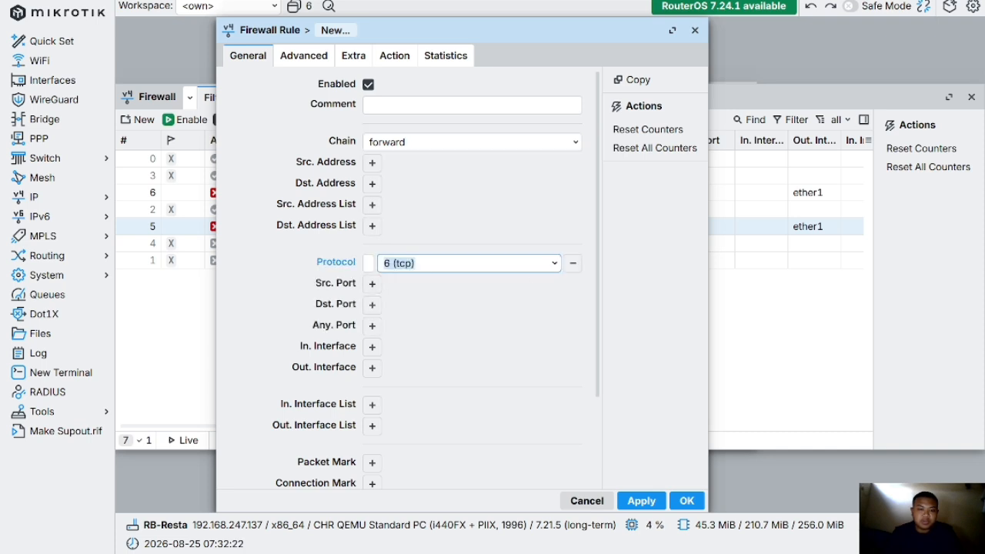
{"action": "left_click", "coordinate": [553, 263]}
{"action": "left_click", "coordinate": [395, 282]}
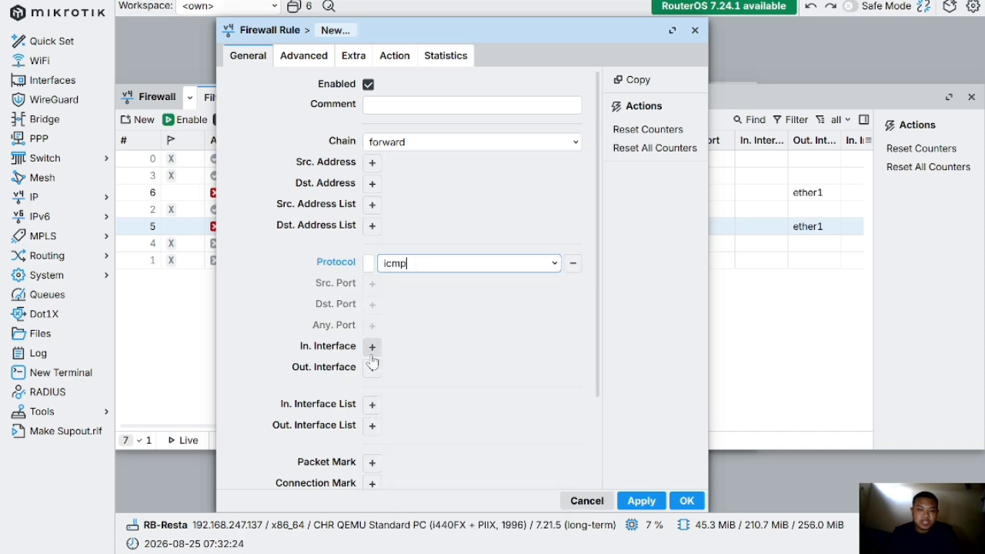
Set the general ICMP rule's outgoing interface to ether1, keep its action as accept, and save it
{"action": "left_click", "coordinate": [371, 367]}
{"action": "left_click", "coordinate": [553, 368]}
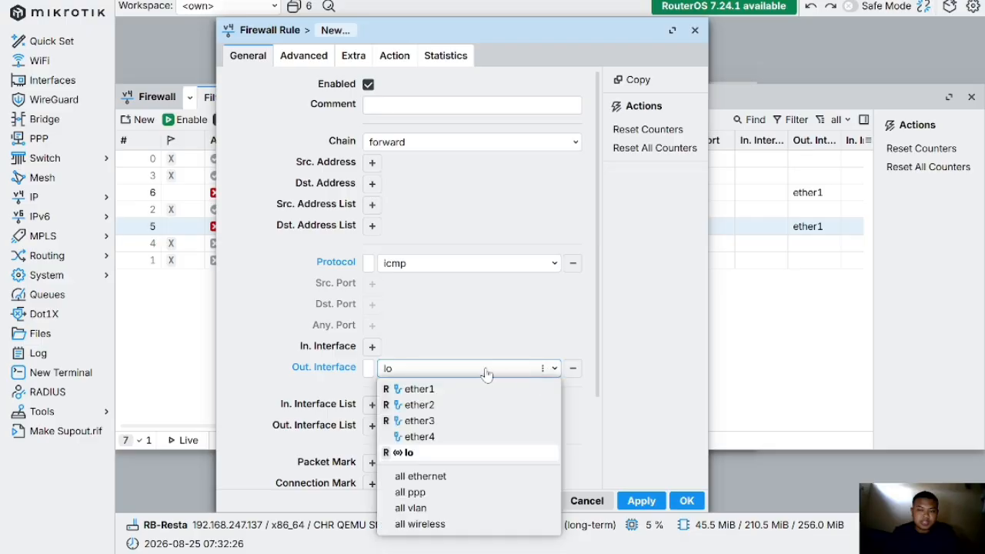
{"action": "left_click", "coordinate": [424, 389]}
{"action": "left_click", "coordinate": [395, 56]}
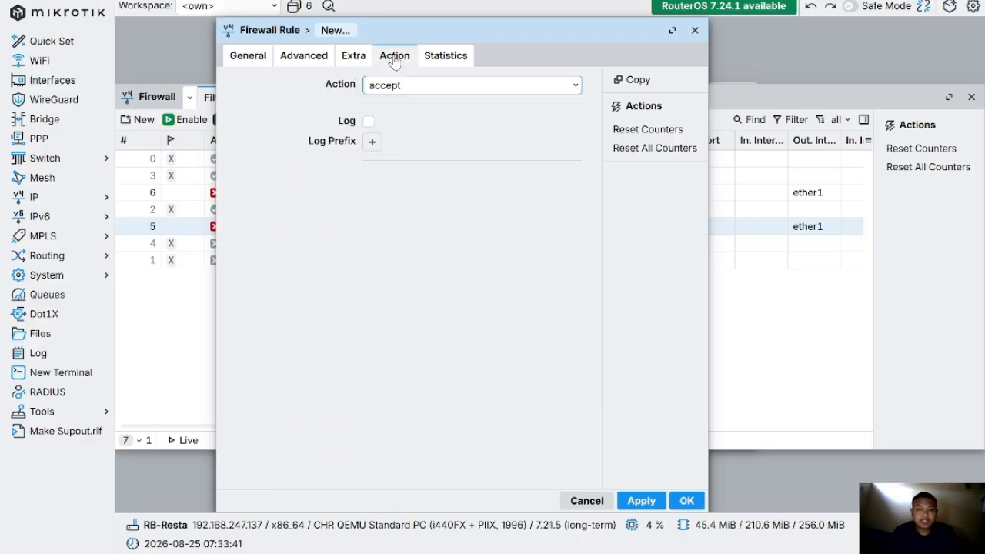
{"action": "left_click", "coordinate": [641, 500]}
{"action": "left_click", "coordinate": [686, 501]}
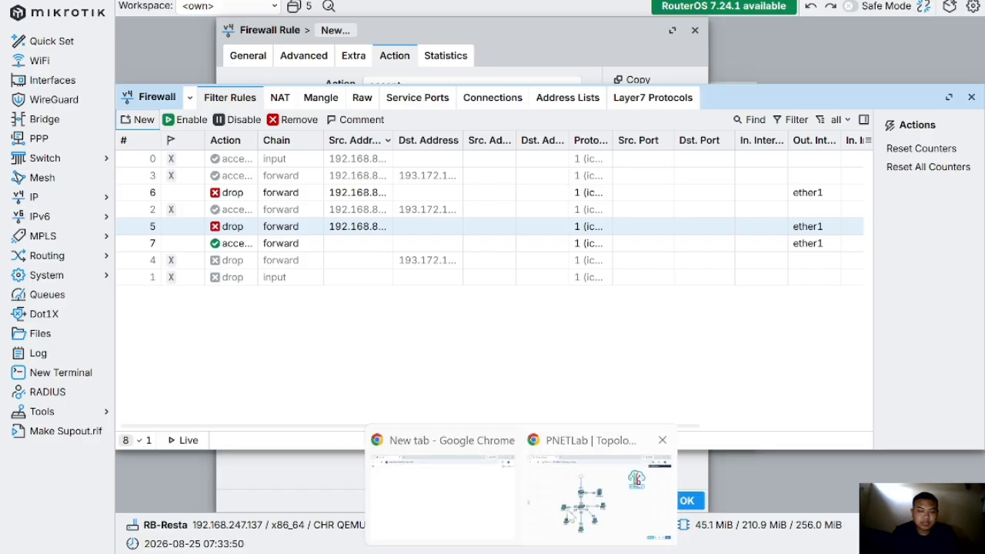
Switch to the PNETLab topology, ping 8.8.8.8 from VPC 2's console, and close the console
{"action": "left_click", "coordinate": [585, 485]}
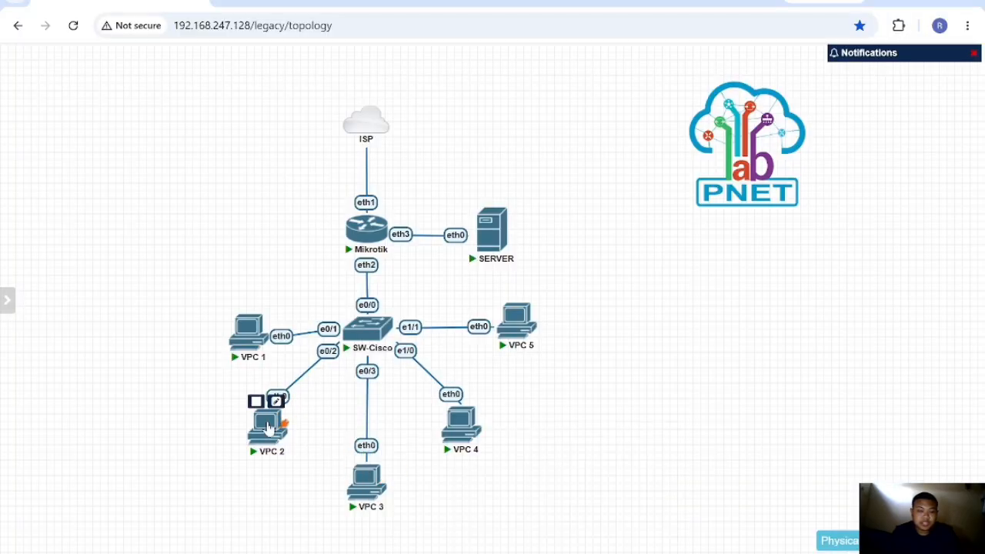
{"action": "left_click", "coordinate": [268, 423]}
{"action": "left_click", "coordinate": [517, 142]}
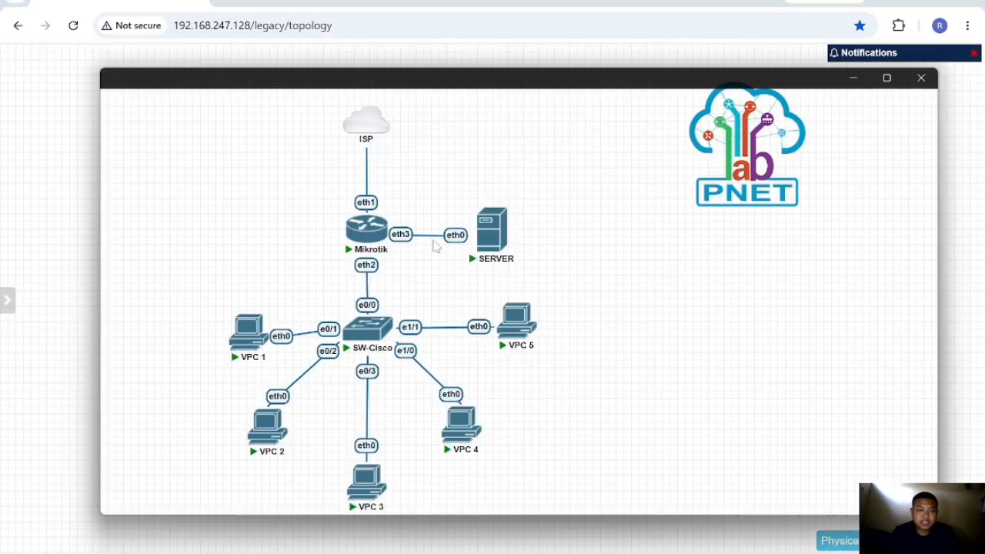
{"action": "type", "text": "ping 8.8.8.8"}
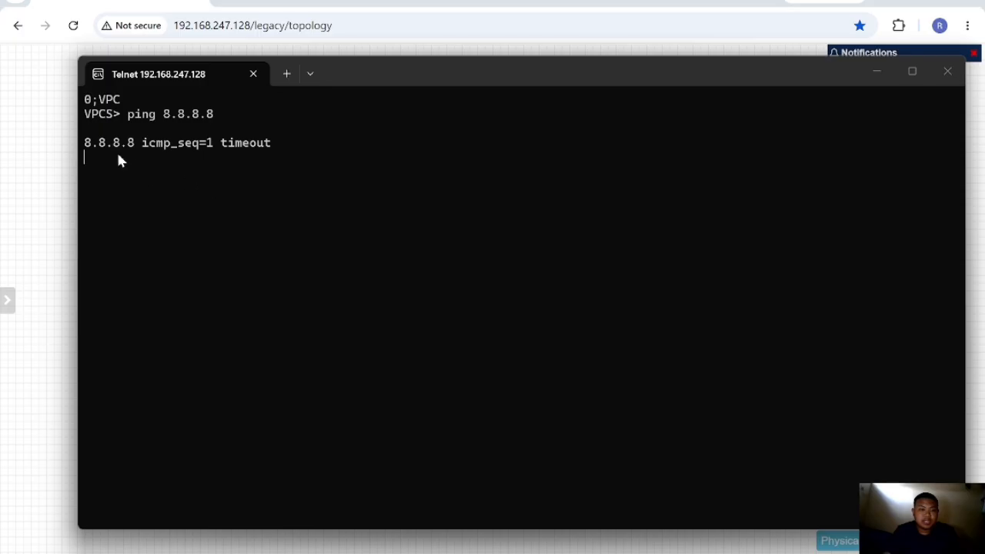
{"action": "left_click_drag", "start_coordinate": [97, 152], "coordinate": [258, 159]}
{"action": "left_click", "coordinate": [254, 201]}
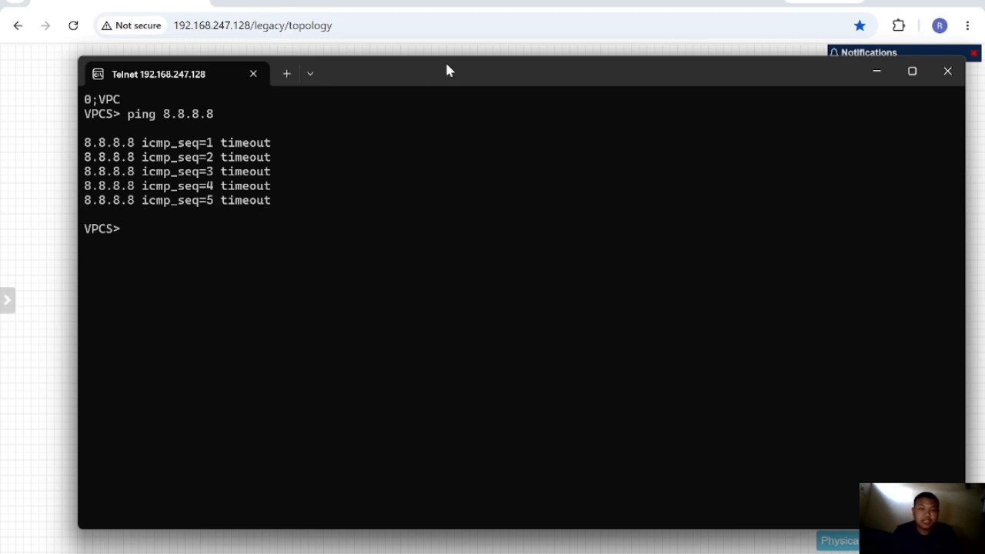
{"action": "left_click_drag", "start_coordinate": [447, 70], "coordinate": [303, 61]}
{"action": "left_click", "coordinate": [765, 61]}
Open VPC 3's console, ping 8.8.8.8 from it, and close the console
{"action": "left_click", "coordinate": [367, 481]}
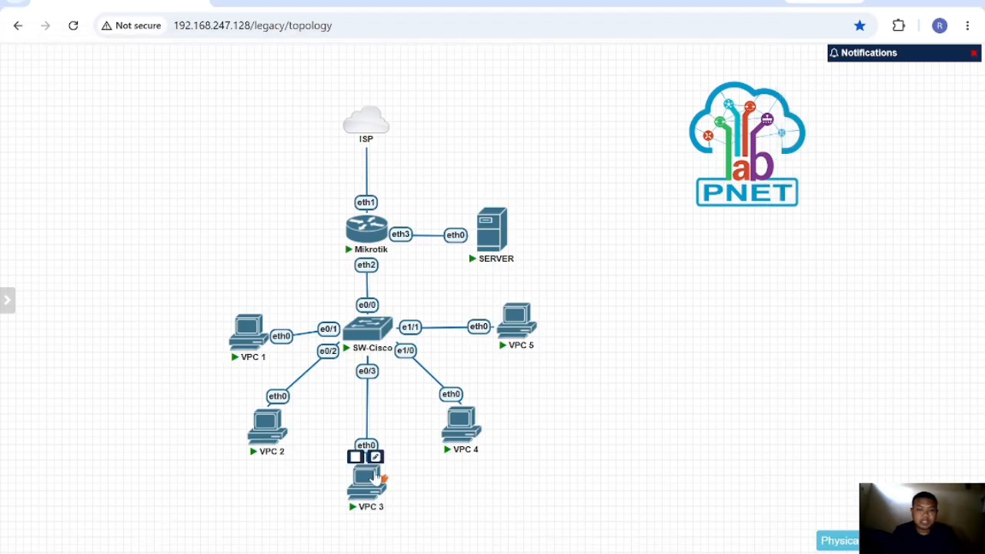
{"action": "left_click", "coordinate": [450, 146]}
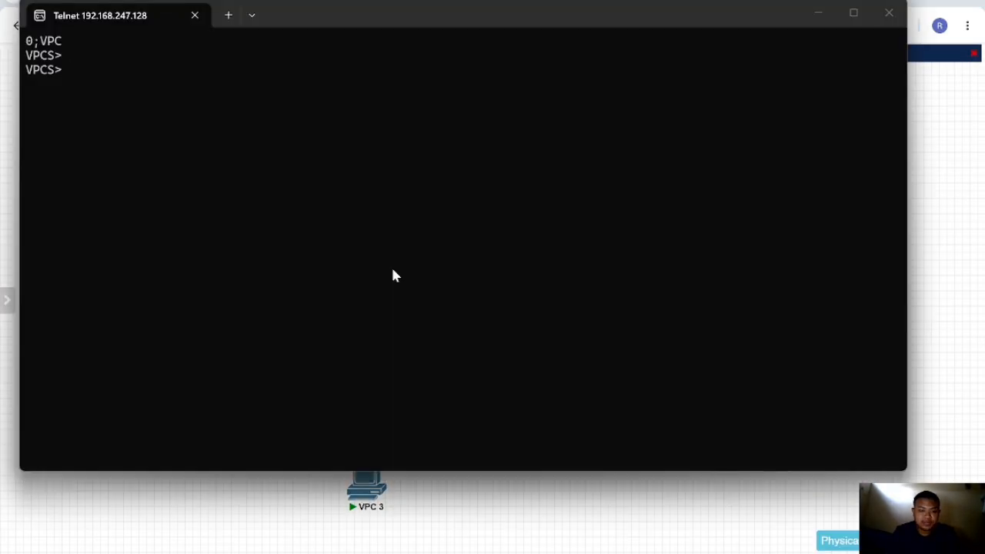
{"action": "type", "text": "ping 8"}
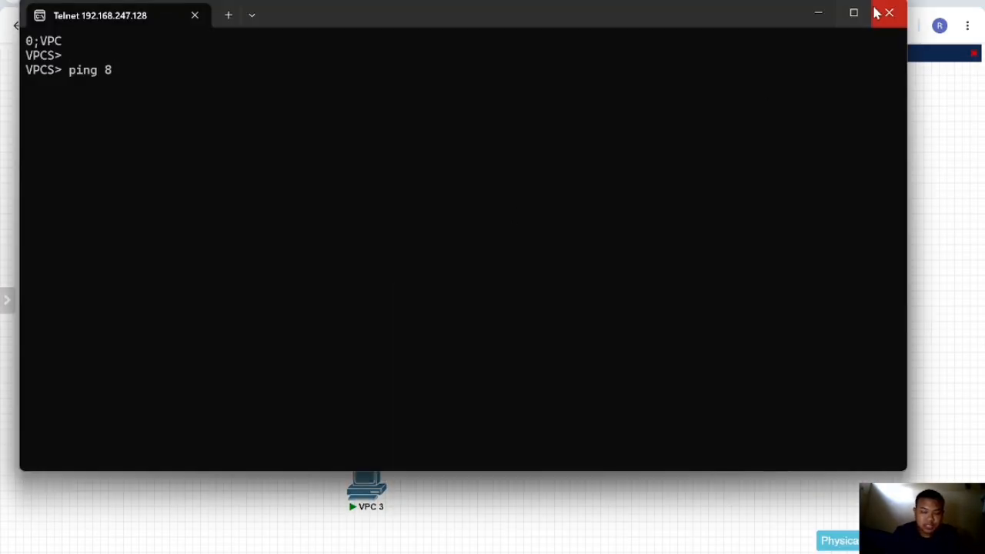
{"action": "type", "text": ".8.8.8"}
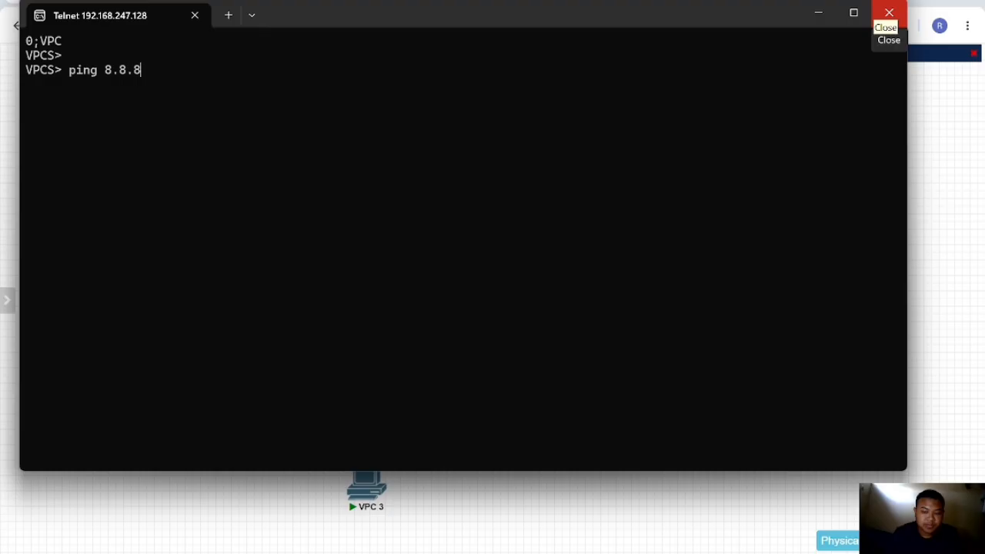
{"action": "key", "text": "Return"}
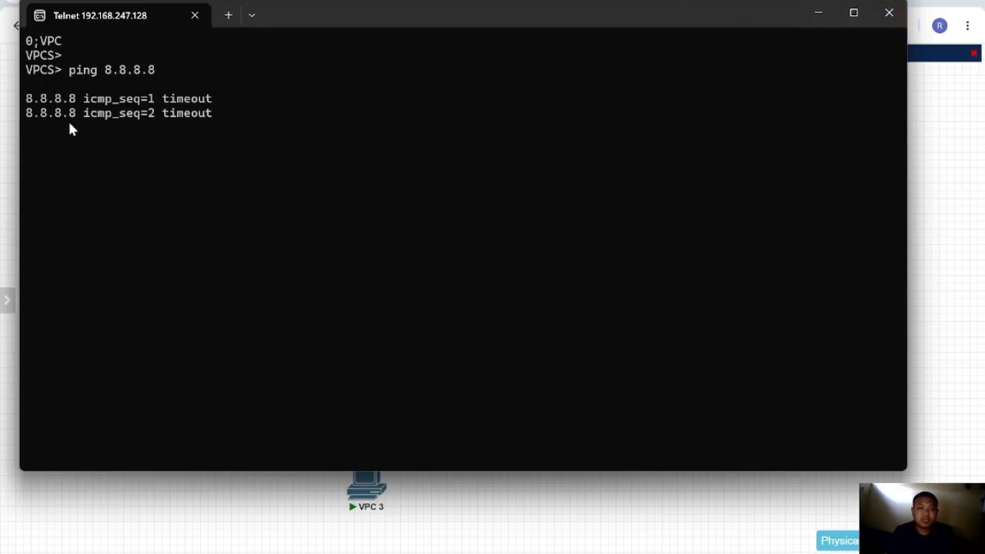
{"action": "left_click_drag", "start_coordinate": [28, 99], "coordinate": [260, 134]}
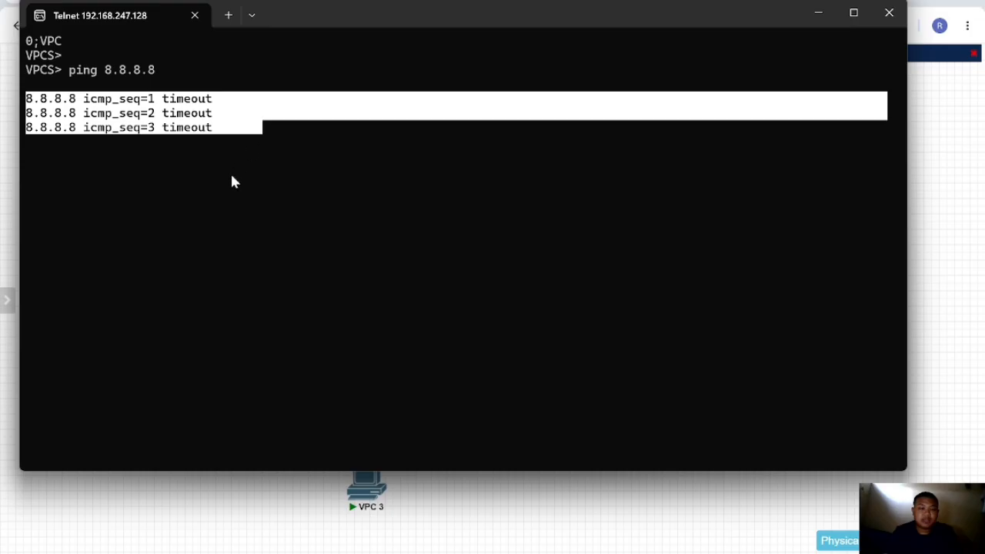
{"action": "left_click_drag", "start_coordinate": [231, 171], "coordinate": [228, 185]}
{"action": "left_click", "coordinate": [222, 145]}
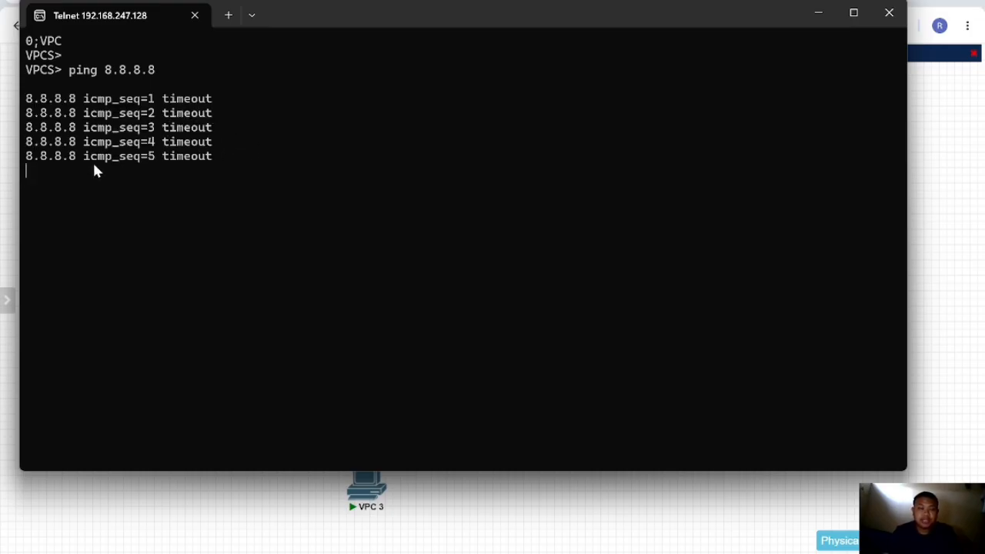
{"action": "left_click", "coordinate": [889, 13]}
Open VPC 1's console, ping 8.8.8.8 from it, and close the console
{"action": "left_click", "coordinate": [262, 342]}
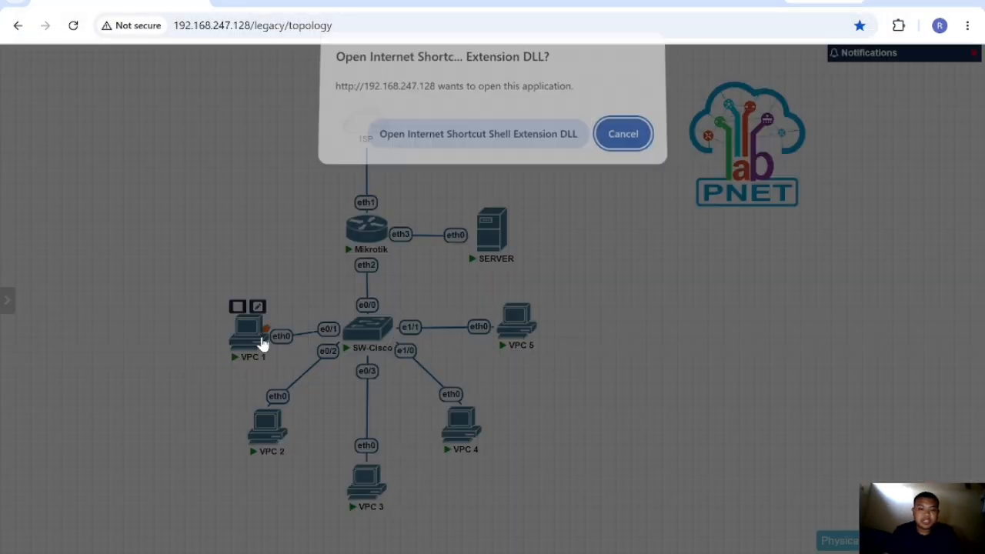
{"action": "left_click", "coordinate": [446, 137]}
{"action": "type", "text": "p"}
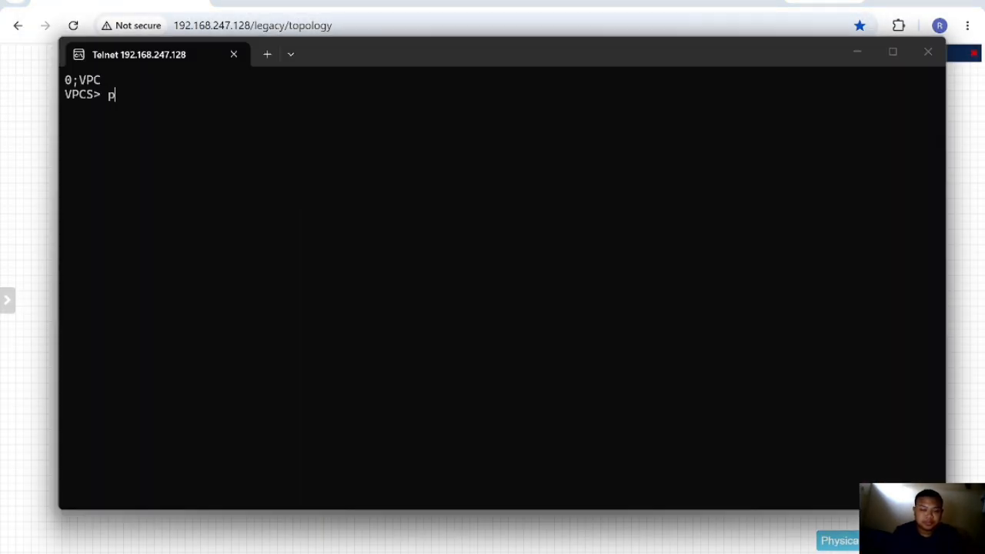
{"action": "type", "text": "ing 8.8"}
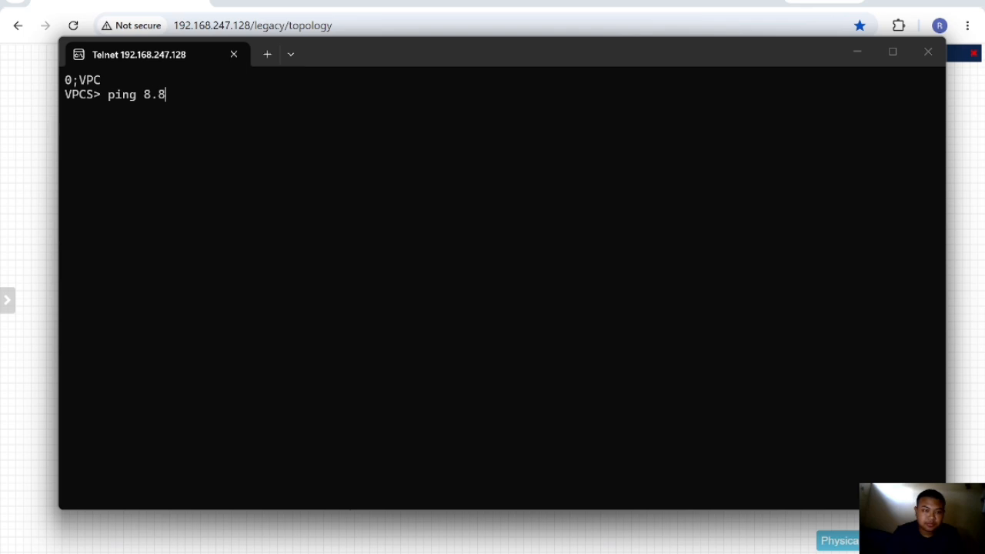
{"action": "type", "text": ".8.8"}
{"action": "key", "text": "Return"}
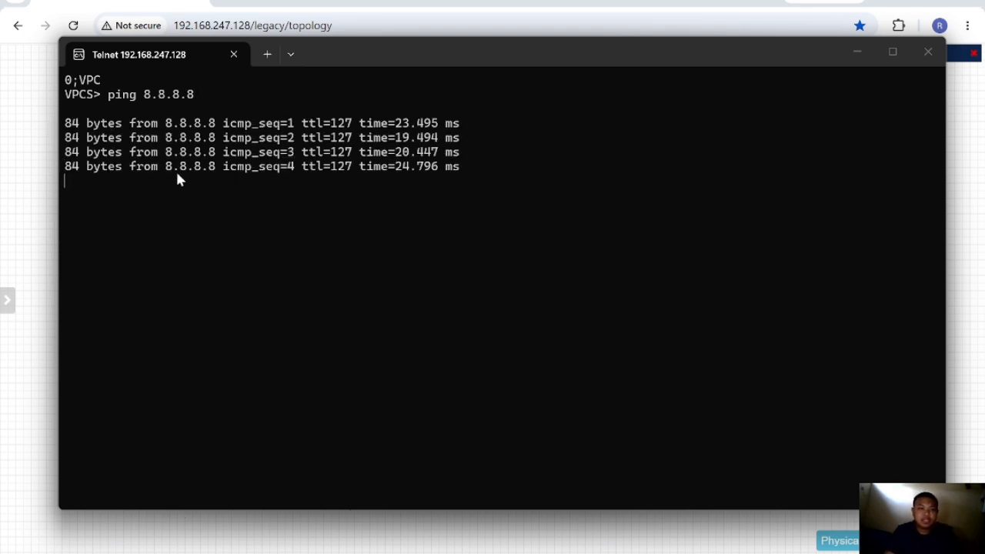
{"action": "left_click", "coordinate": [927, 51]}
Open VPC 5's console, ping 8.8.8.8 from it, and close the console
{"action": "left_click", "coordinate": [531, 328]}
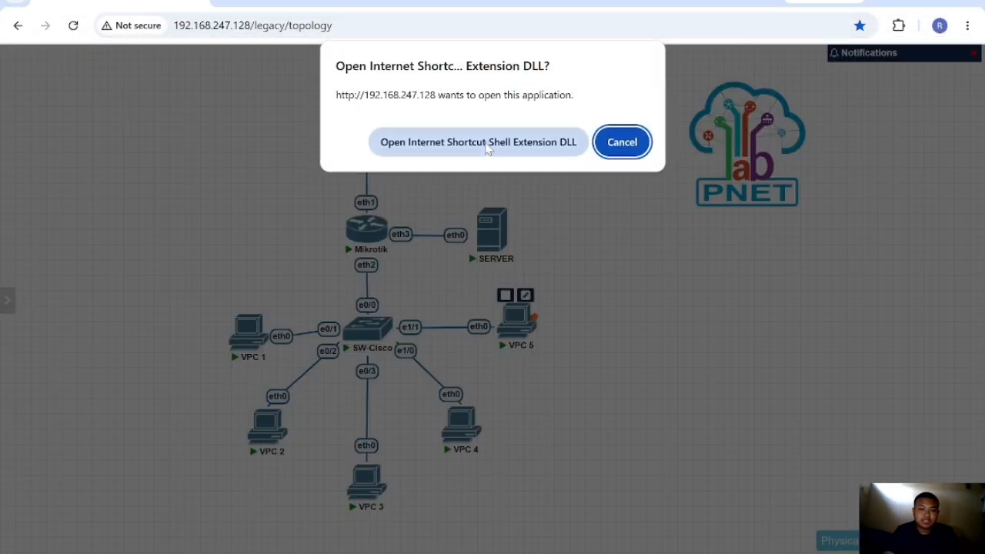
{"action": "left_click", "coordinate": [435, 140]}
{"action": "type", "text": "ping"}
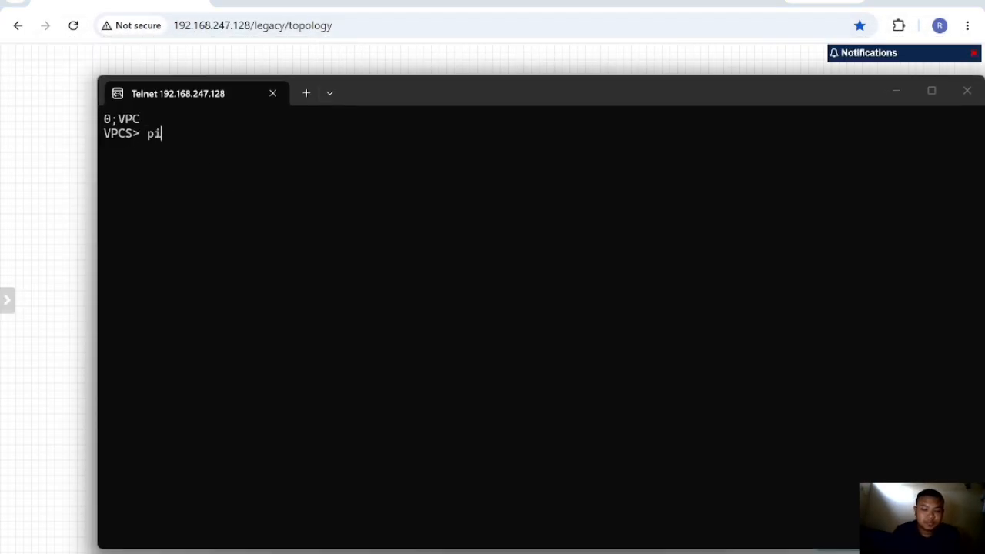
{"action": "type", "text": " 8.8.8.8"}
{"action": "key", "text": "Return"}
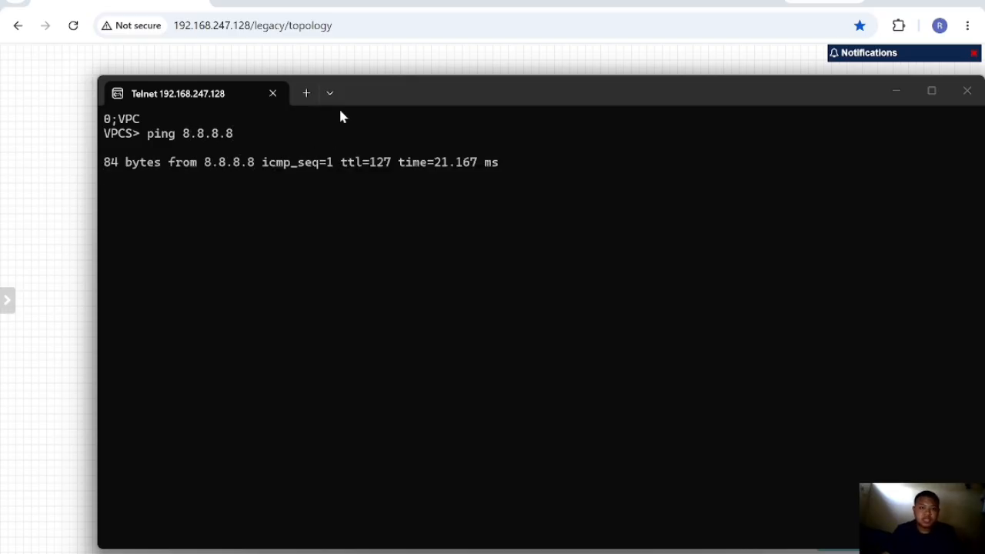
{"action": "left_click_drag", "start_coordinate": [497, 101], "coordinate": [399, 95]}
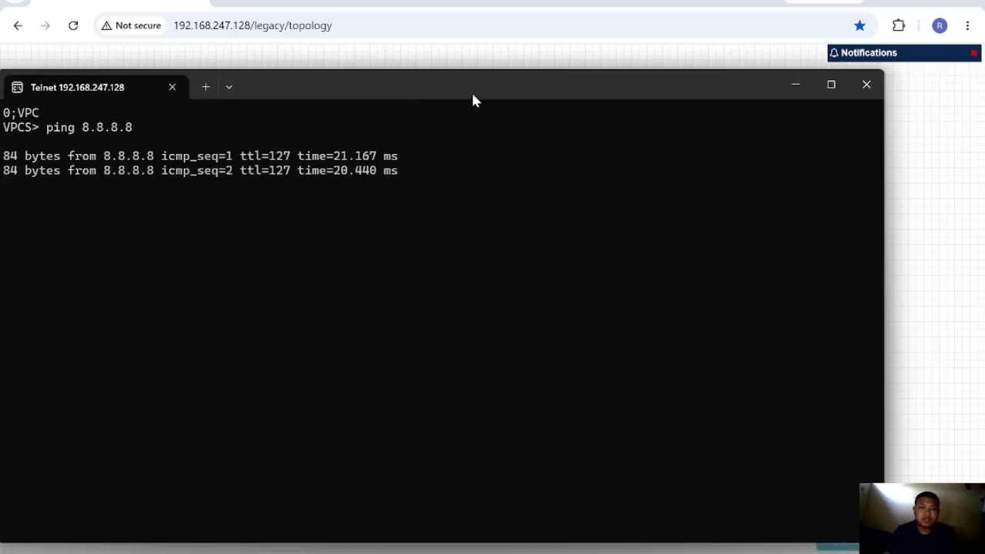
{"action": "left_click", "coordinate": [872, 84]}
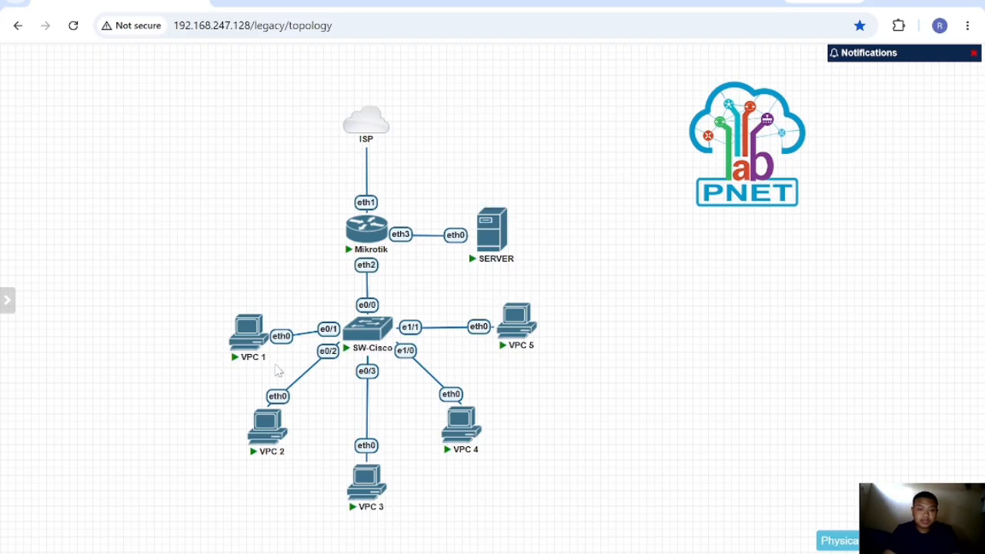
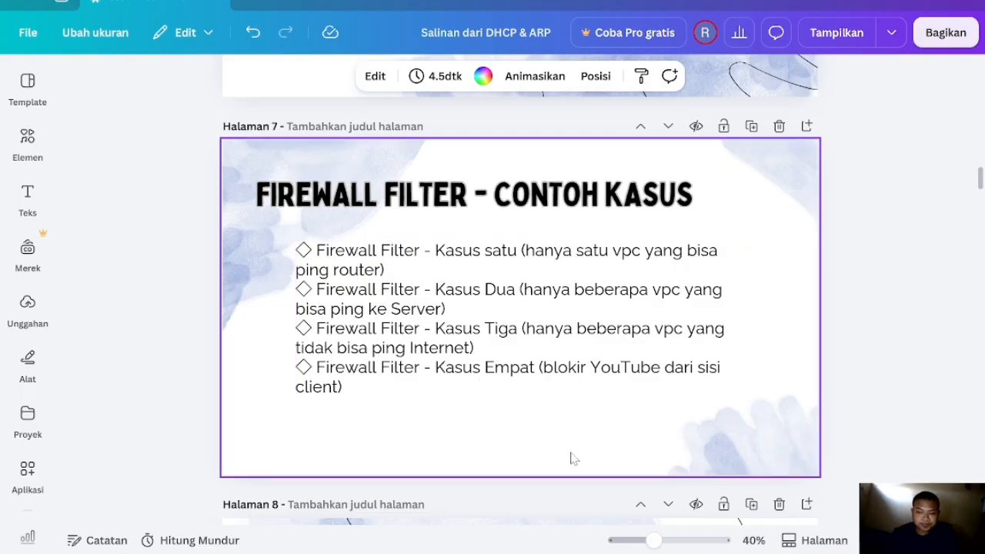
Switch to the PNETLab topology and start a new Docker.io node with the pnetlab/pnet-chrome:latest image
{"action": "left_click", "coordinate": [513, 536]}
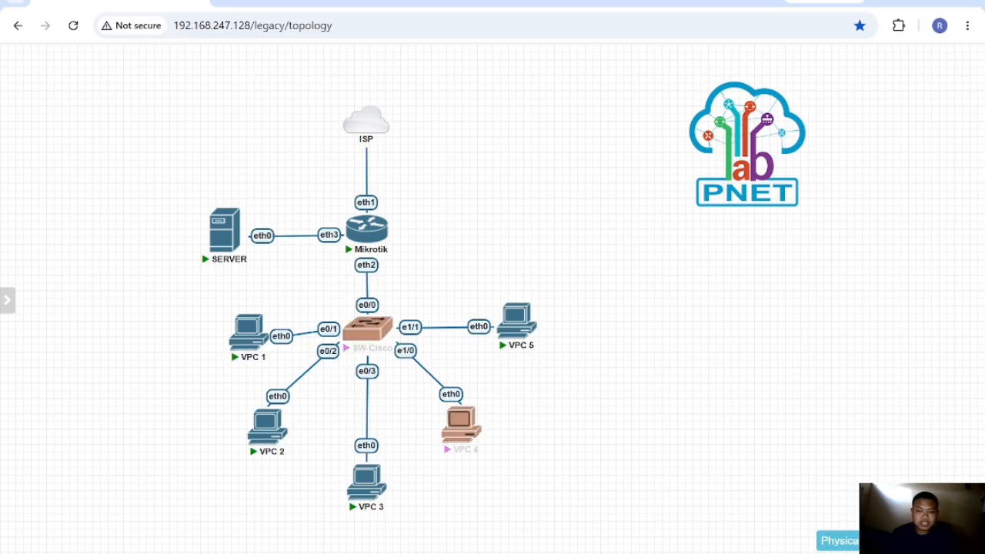
{"action": "mouse_move", "coordinate": [358, 341]}
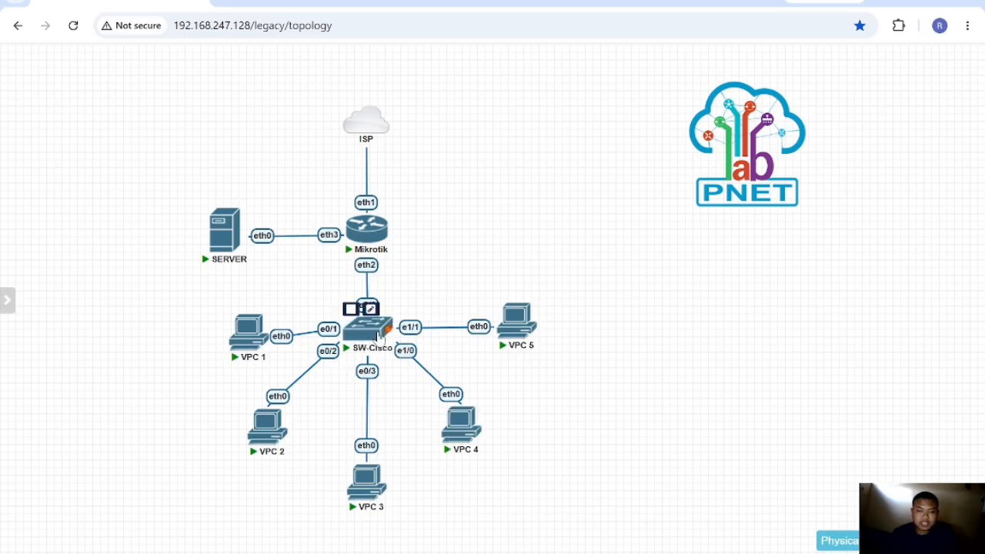
{"action": "right_click", "coordinate": [454, 242]}
{"action": "left_click", "coordinate": [492, 271]}
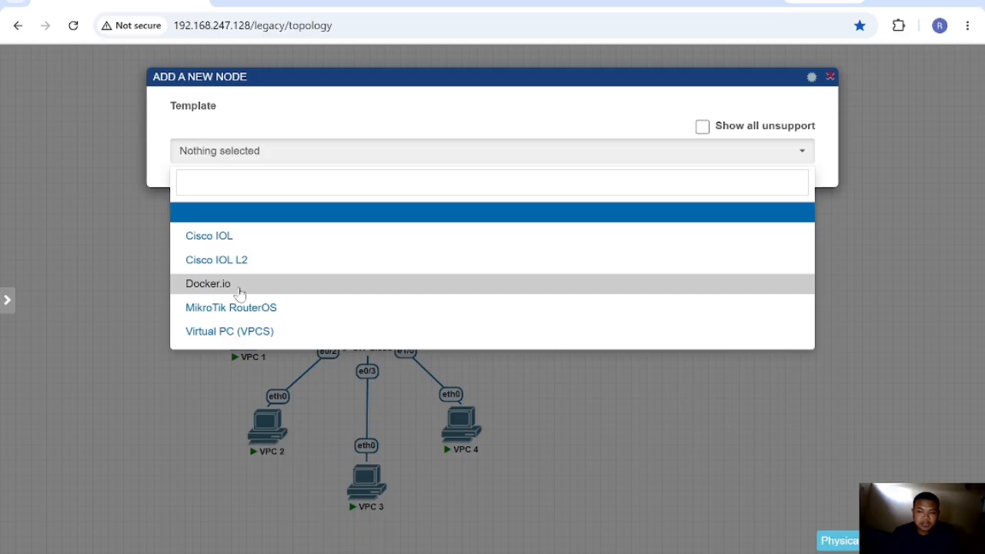
{"action": "left_click", "coordinate": [240, 291]}
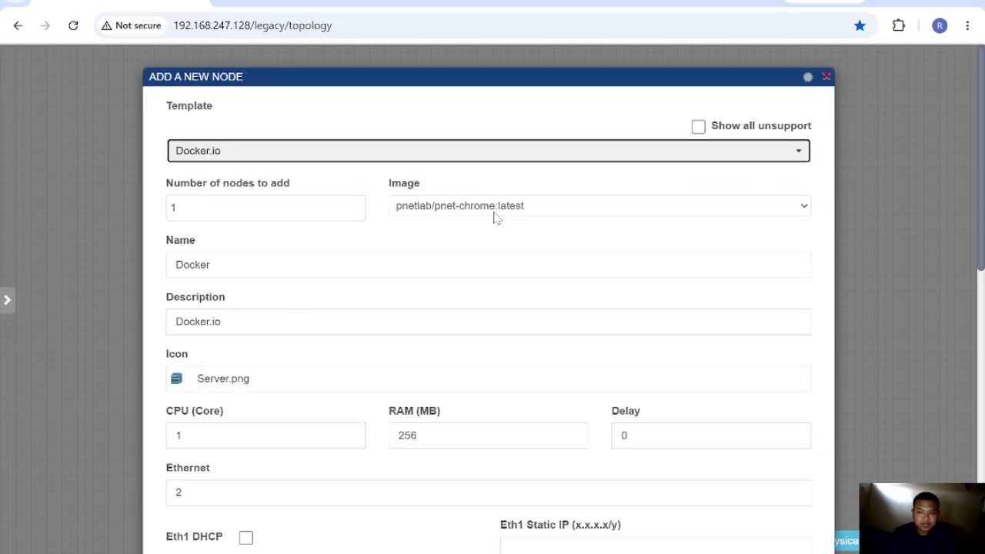
{"action": "left_click", "coordinate": [410, 215]}
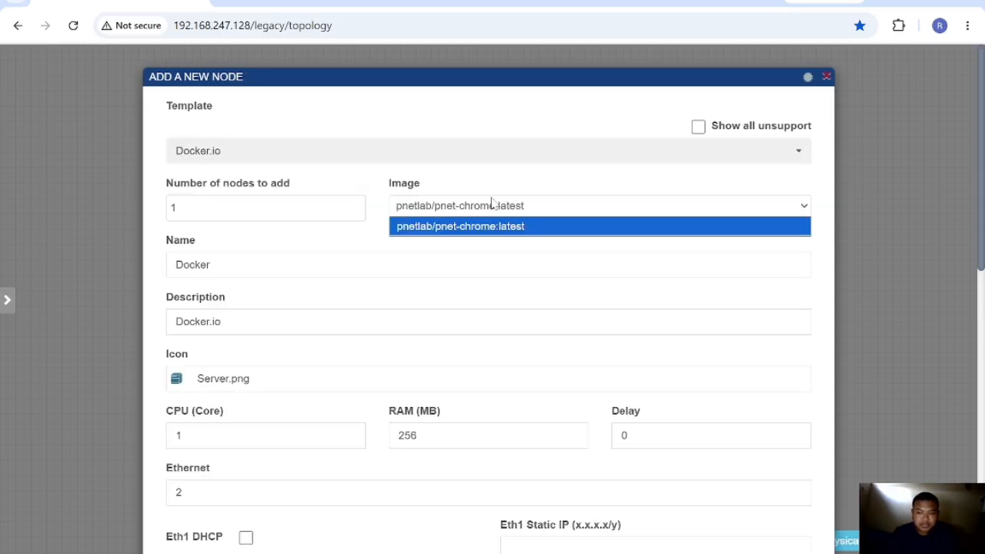
{"action": "left_click", "coordinate": [439, 204]}
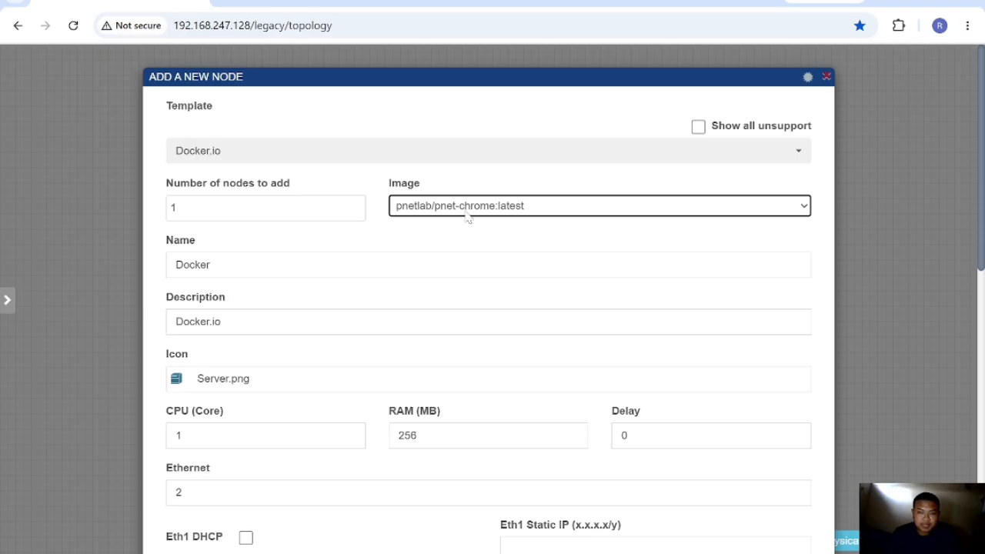
Set the new Docker node's name to CHROME
{"action": "left_click", "coordinate": [492, 264]}
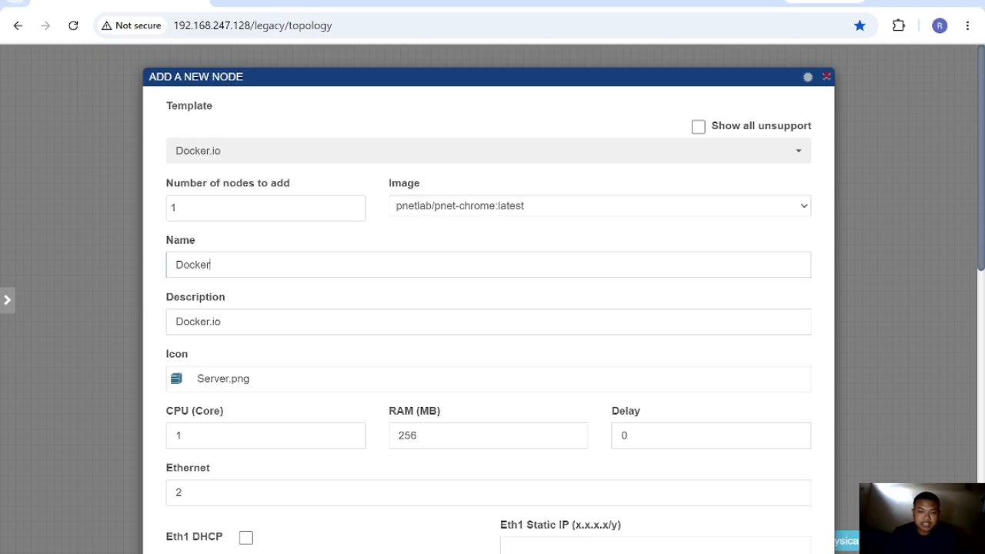
{"action": "key", "text": "BackSpace"}
{"action": "key", "text": "BackSpace"}
{"action": "key", "text": "BackSpace"}
{"action": "key", "text": "BackSpace"}
{"action": "key", "text": "BackSpace"}
{"action": "key", "text": "BackSpace"}
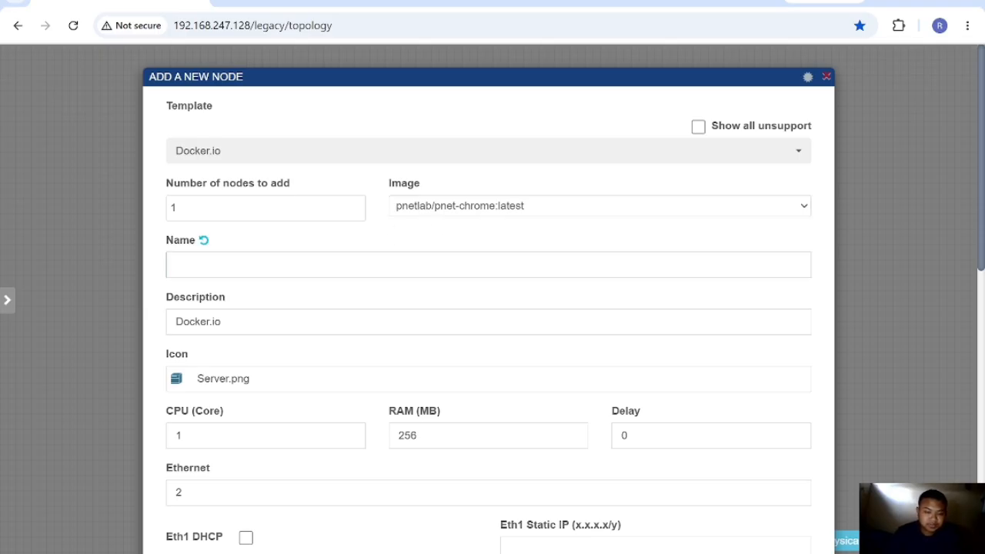
{"action": "type", "text": "CHROME"}
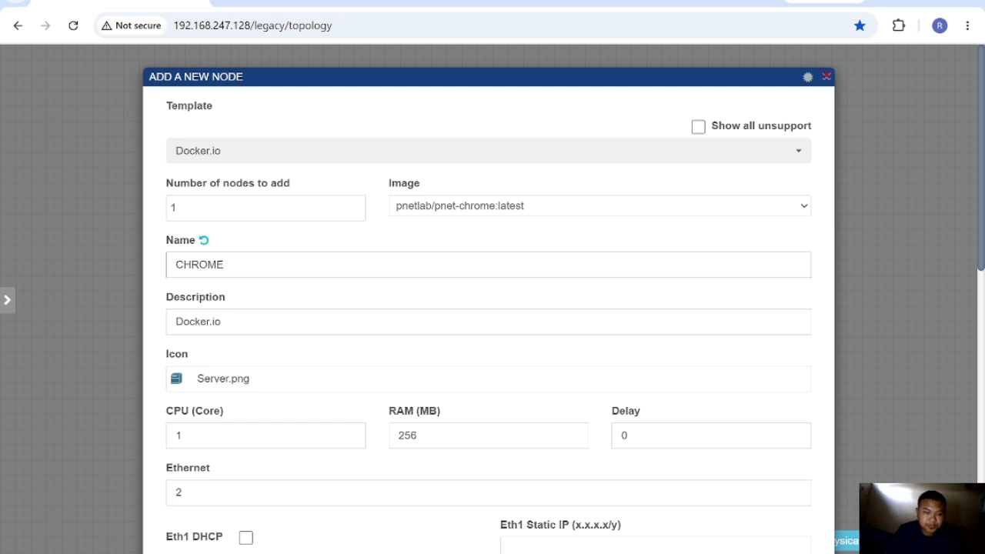
Replace the new node's description with "web chrome"
{"action": "left_click", "coordinate": [492, 322]}
{"action": "key", "text": "BackSpace"}
{"action": "key", "text": "BackSpace"}
{"action": "key", "text": "BackSpace"}
{"action": "key", "text": "BackSpace"}
{"action": "key", "text": "BackSpace"}
{"action": "key", "text": "BackSpace"}
{"action": "key", "text": "BackSpace"}
{"action": "key", "text": "BackSpace"}
{"action": "key", "text": "BackSpace"}
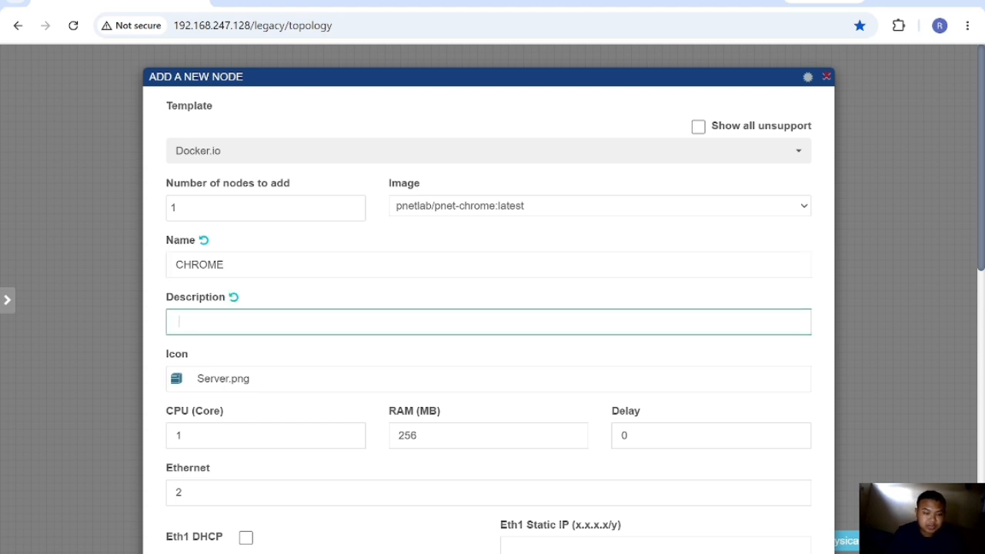
{"action": "type", "text": "web ch"}
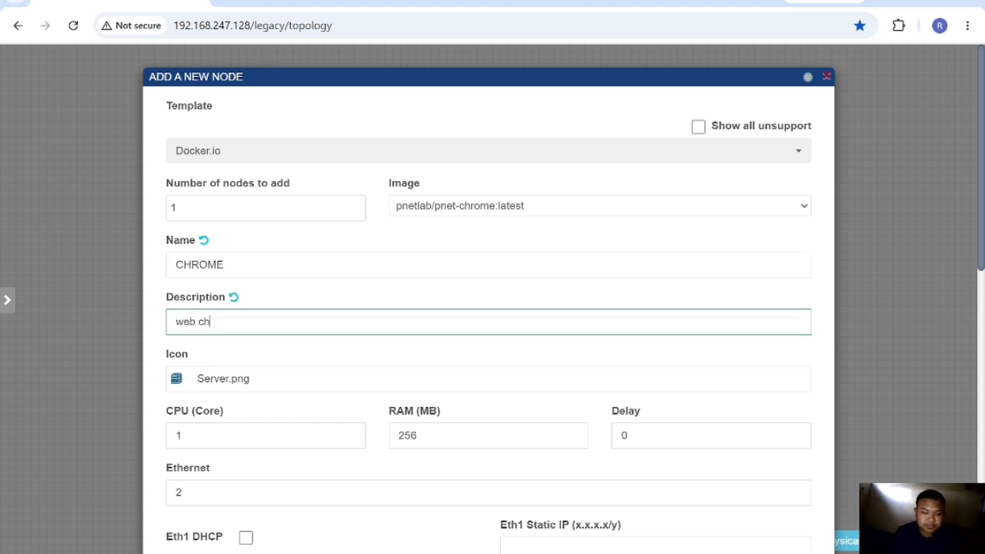
{"action": "type", "text": "rome"}
Find the desktop icons and assign Desktop.png as the CHROME node's icon
{"action": "scroll", "coordinate": [319, 385], "scroll_direction": "down", "scroll_amount": 2}
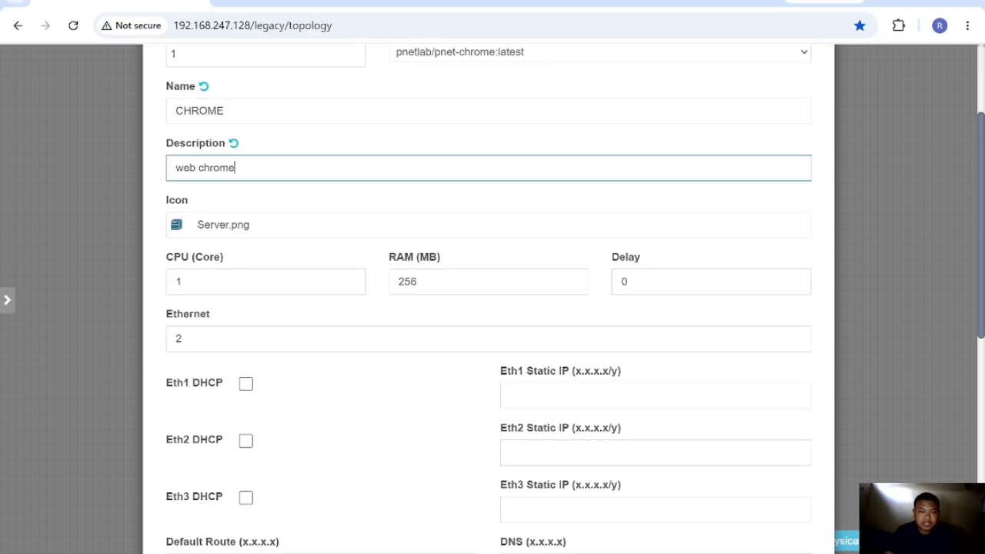
{"action": "left_click", "coordinate": [261, 227]}
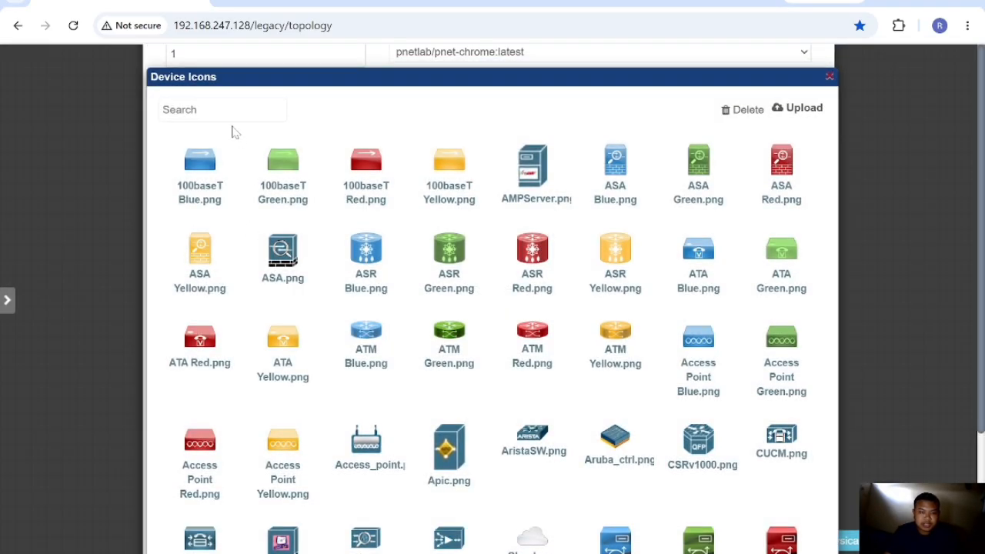
{"action": "left_click", "coordinate": [231, 112]}
{"action": "type", "text": "desktop"}
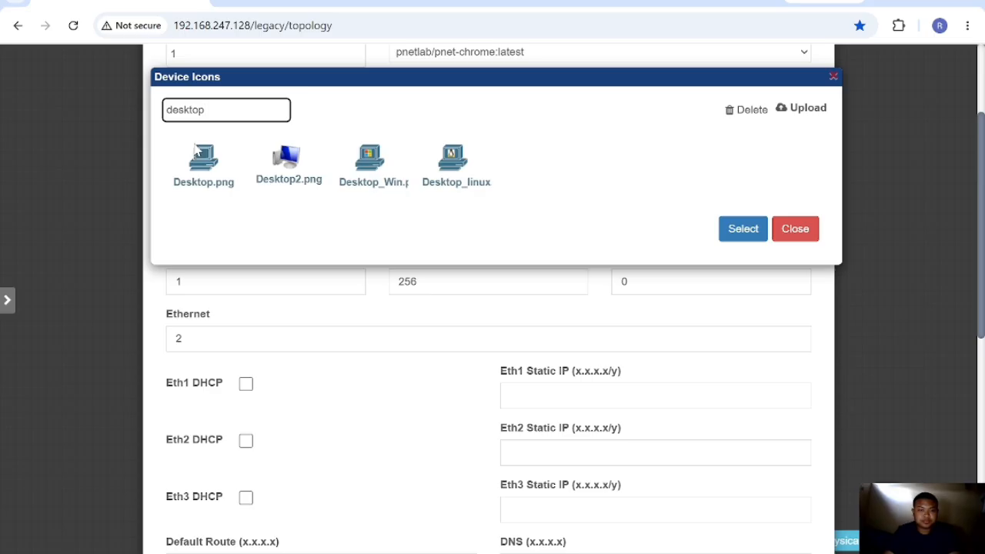
{"action": "left_click", "coordinate": [202, 157]}
{"action": "left_click", "coordinate": [740, 229]}
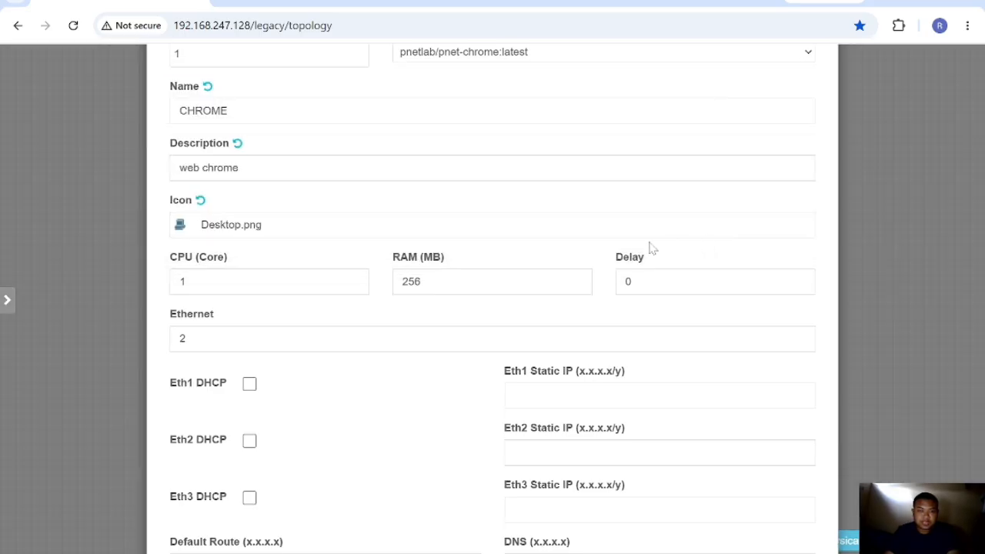
Enable Eth1 DHCP, set the primary console to RDP with the secondary console left Empty, and save the node
{"action": "left_click", "coordinate": [249, 384]}
{"action": "scroll", "coordinate": [279, 435], "scroll_direction": "down", "scroll_amount": 4}
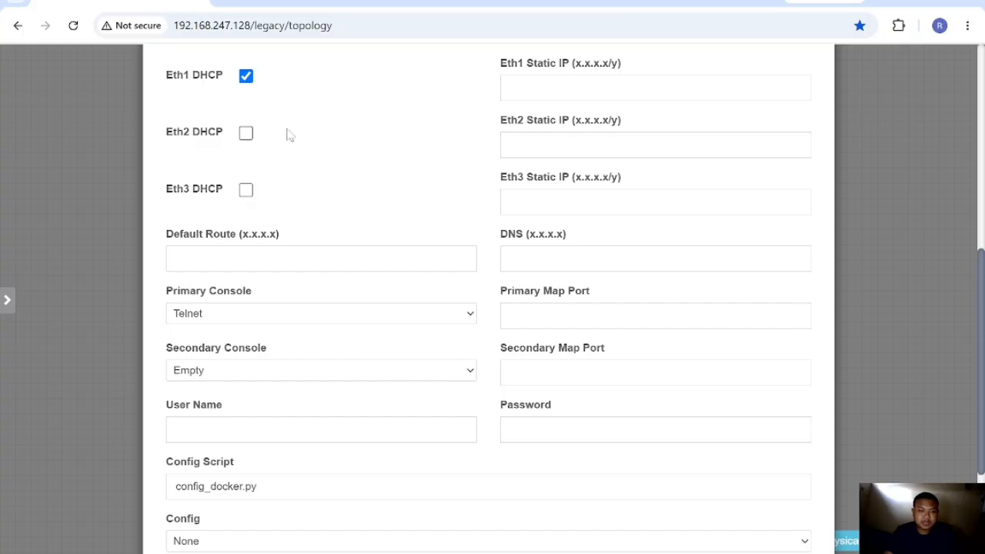
{"action": "scroll", "coordinate": [290, 226], "scroll_direction": "down", "scroll_amount": 2}
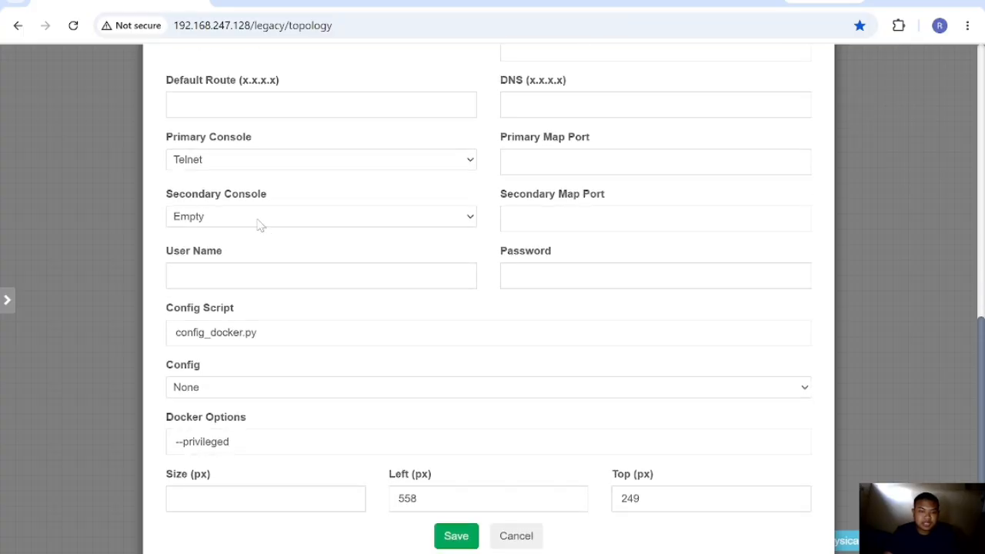
{"action": "left_click", "coordinate": [237, 159]}
{"action": "key", "text": "Escape"}
{"action": "key", "text": "Down"}
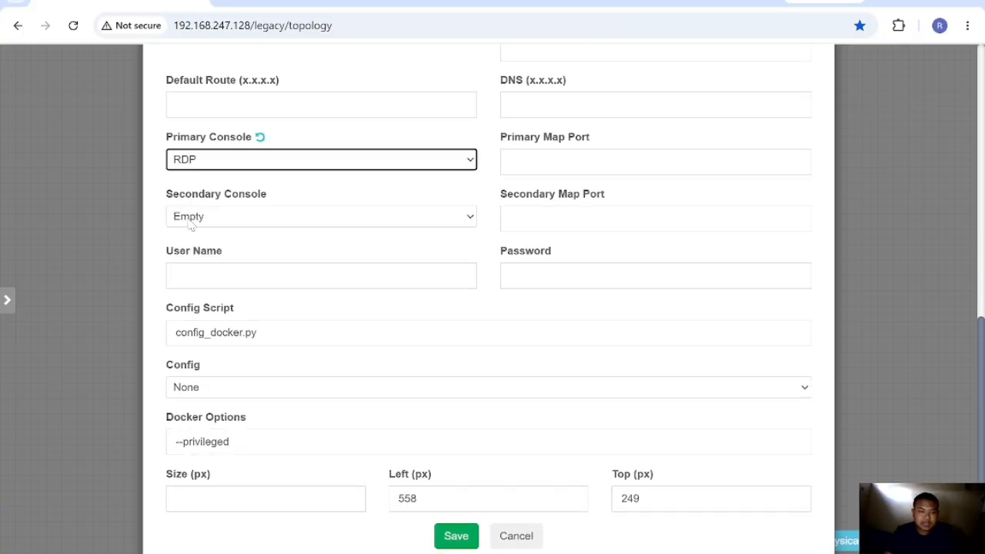
{"action": "left_click", "coordinate": [205, 221]}
{"action": "left_click", "coordinate": [221, 213]}
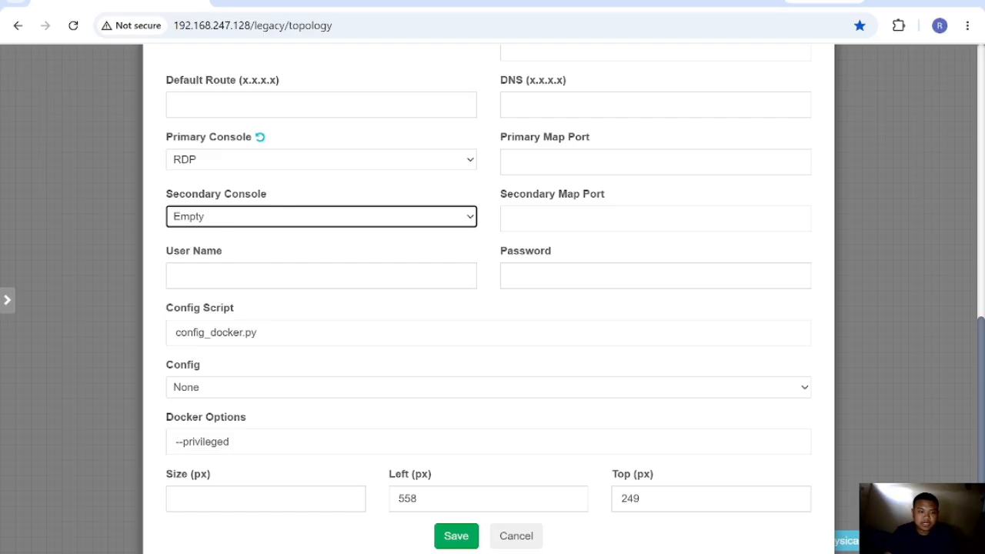
{"action": "left_click", "coordinate": [454, 536]}
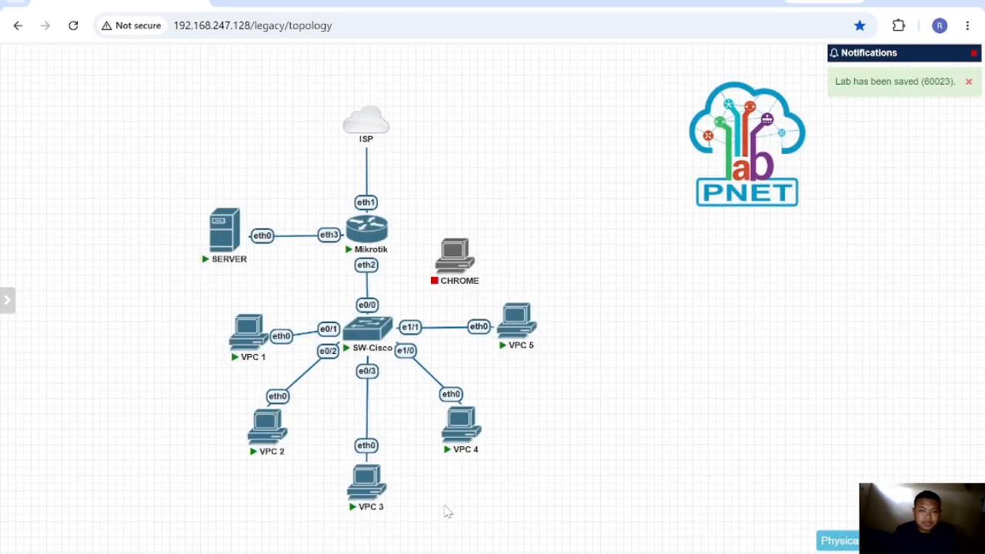
Connect CHROME's eth1 to port e1/2 of SW-Cisco and start the CHROME node
{"action": "mouse_move", "coordinate": [445, 261]}
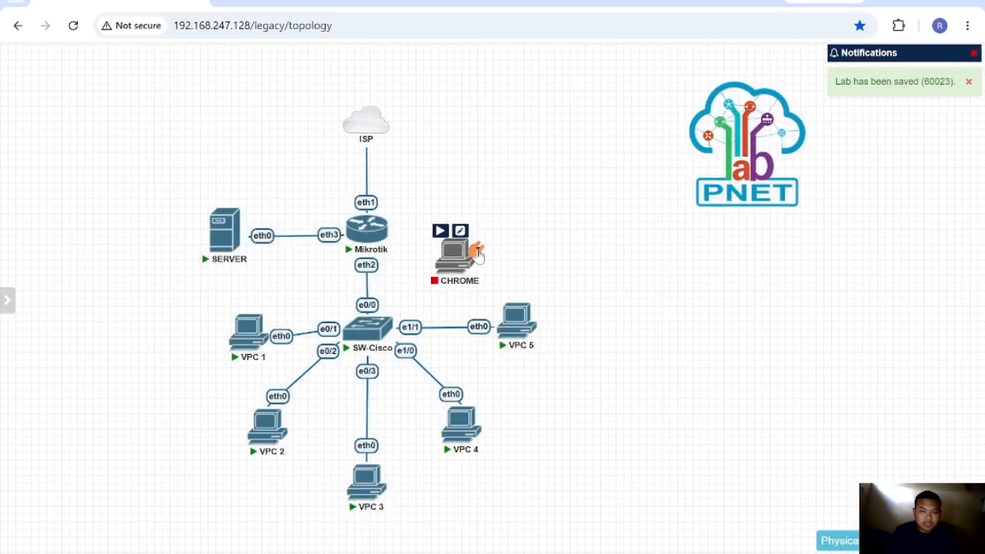
{"action": "left_click_drag", "start_coordinate": [477, 254], "coordinate": [363, 327]}
{"action": "left_click", "coordinate": [523, 453]}
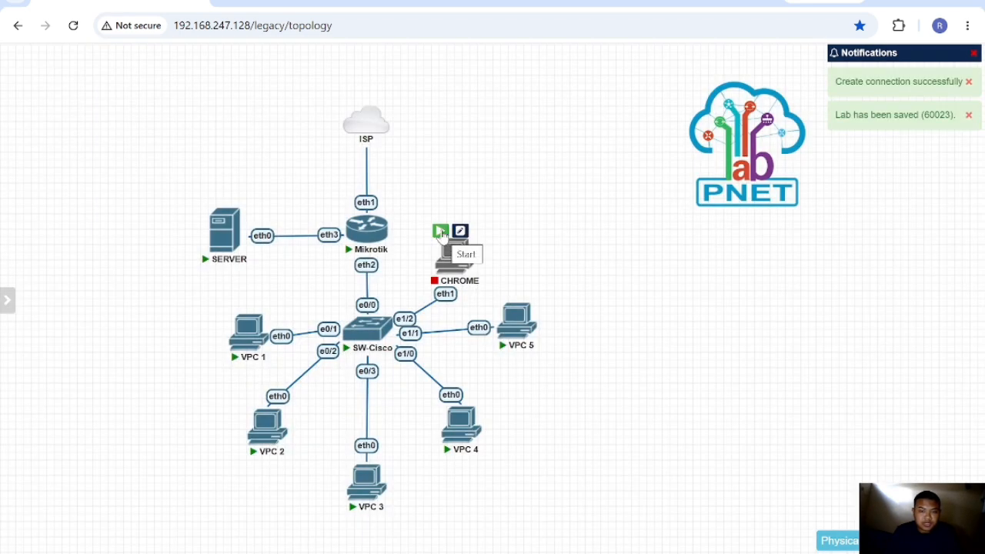
{"action": "left_click", "coordinate": [441, 232]}
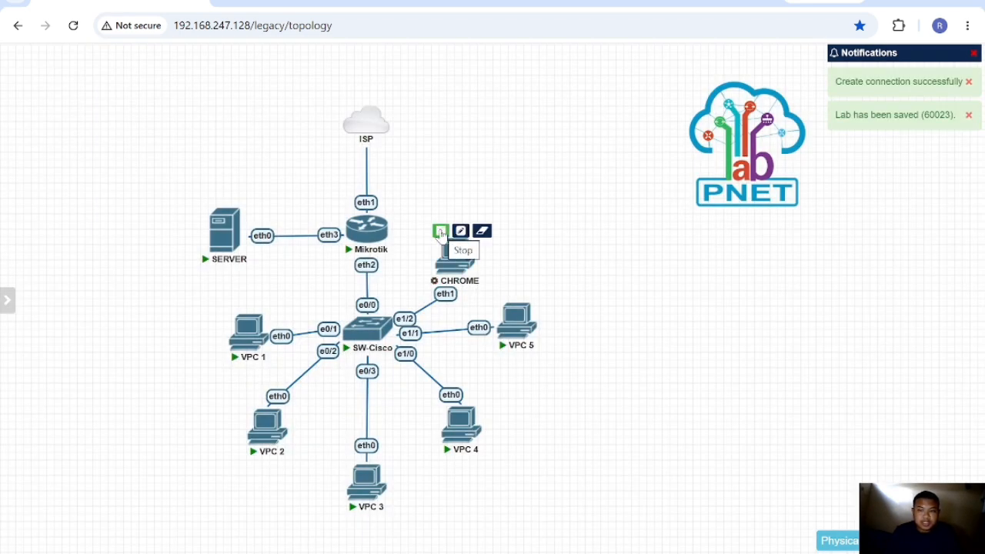
Switch to the WinBox session and disable firewall filter rules 5, 6 and 7, the forward ICMP rules for ether1
{"action": "mouse_move", "coordinate": [653, 549]}
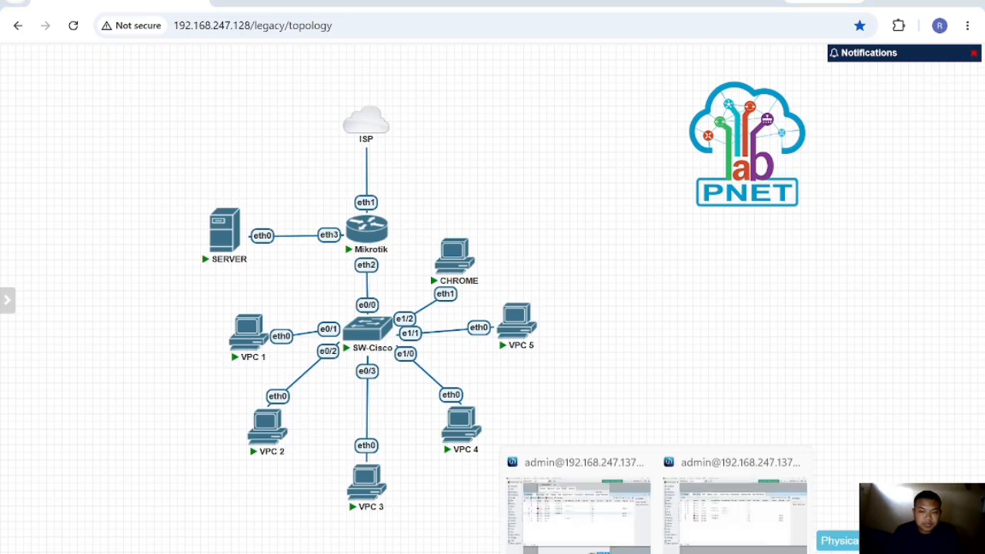
{"action": "left_click", "coordinate": [684, 492]}
{"action": "left_click", "coordinate": [198, 240]}
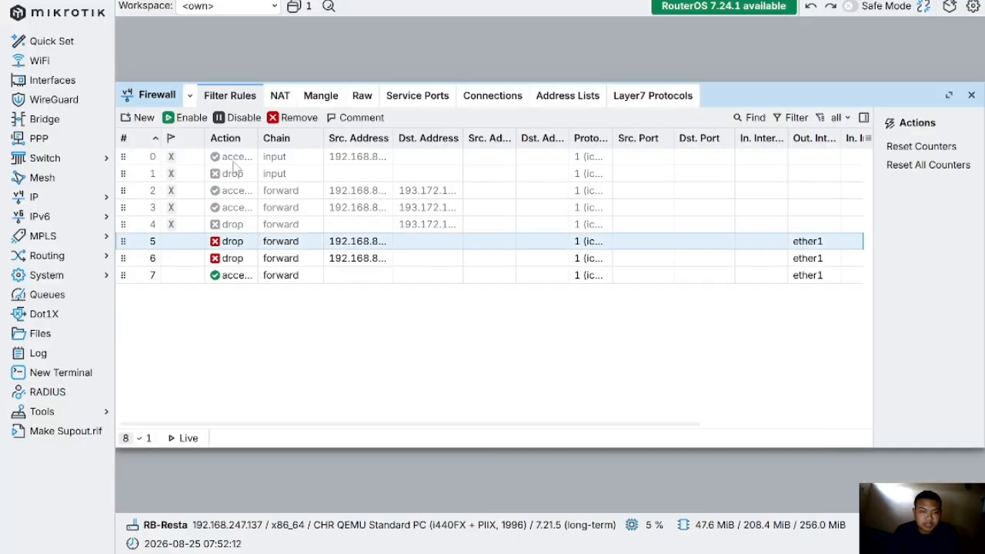
{"action": "left_click", "coordinate": [229, 117]}
{"action": "left_click", "coordinate": [223, 258]}
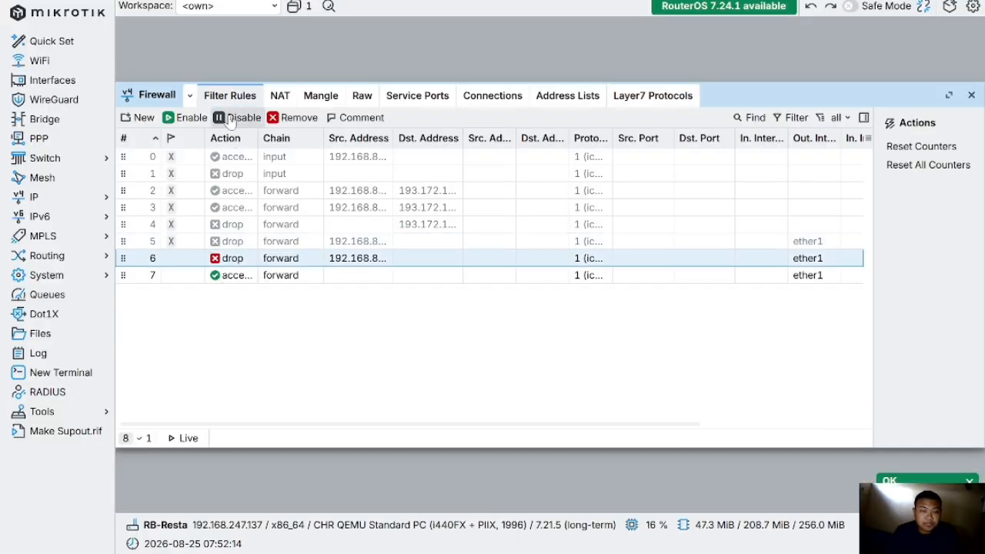
{"action": "left_click", "coordinate": [230, 120]}
{"action": "left_click", "coordinate": [198, 275]}
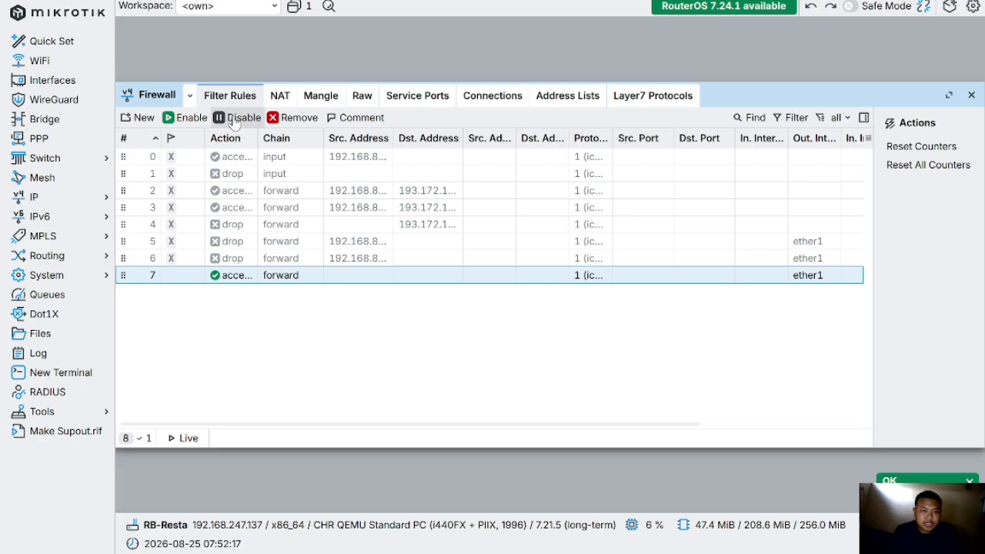
{"action": "left_click", "coordinate": [233, 119]}
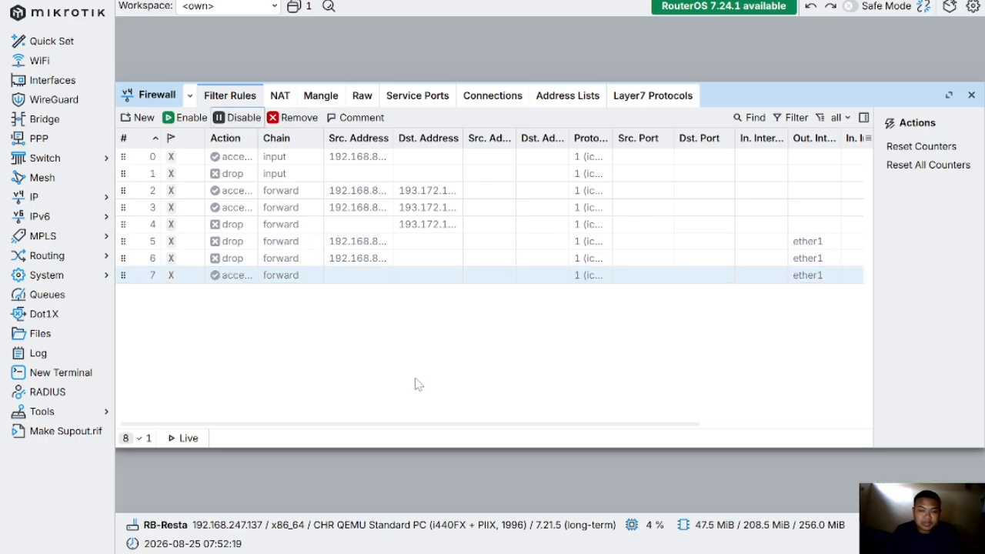
Return to the PNETLab topology and move the CHROME node slightly away from the Mikrotik router
{"action": "left_click", "coordinate": [538, 500]}
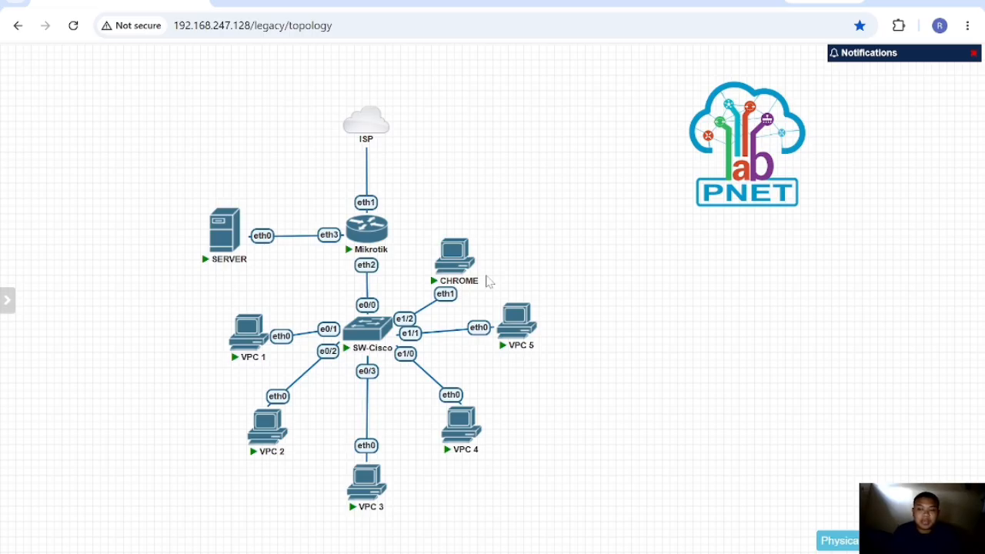
{"action": "left_click_drag", "start_coordinate": [486, 281], "coordinate": [526, 290]}
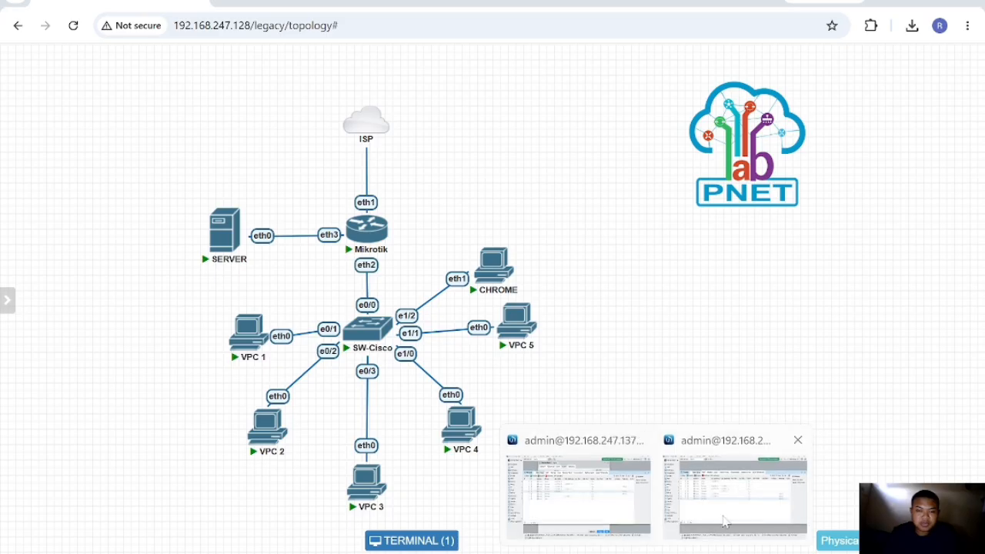
In WinBox, start a new filter rule on the forward chain with protocol tcp and destination port 443
{"action": "left_click", "coordinate": [724, 513]}
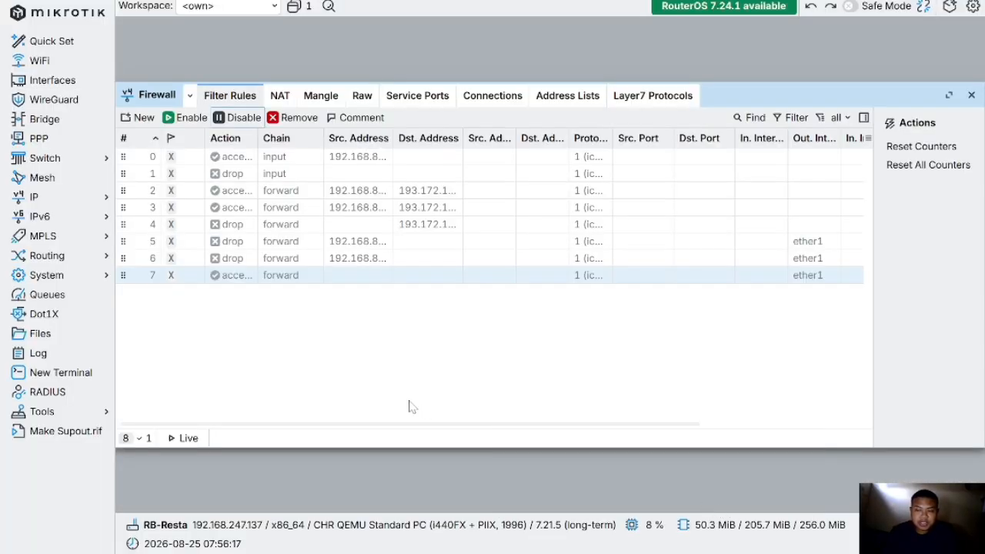
{"action": "left_click", "coordinate": [138, 120]}
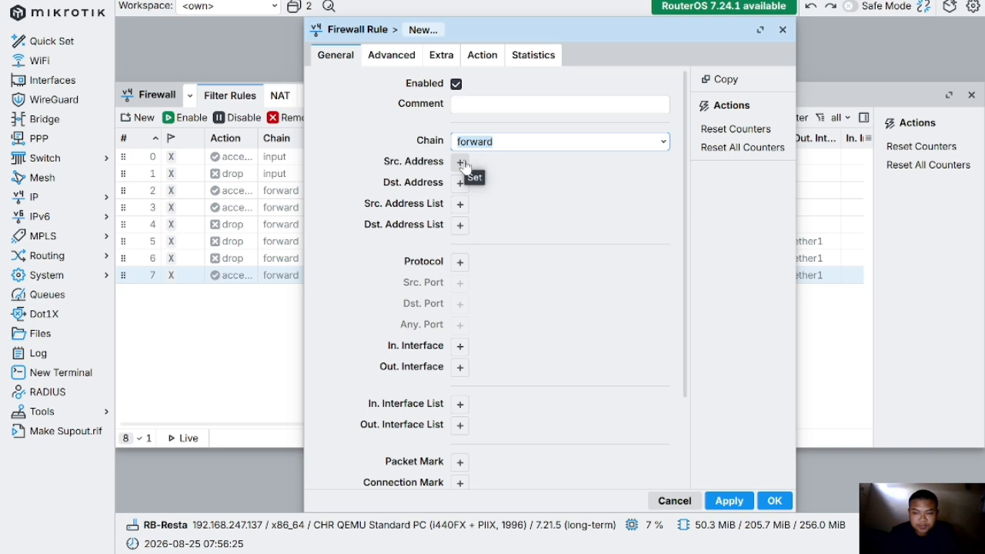
{"action": "left_click", "coordinate": [459, 263]}
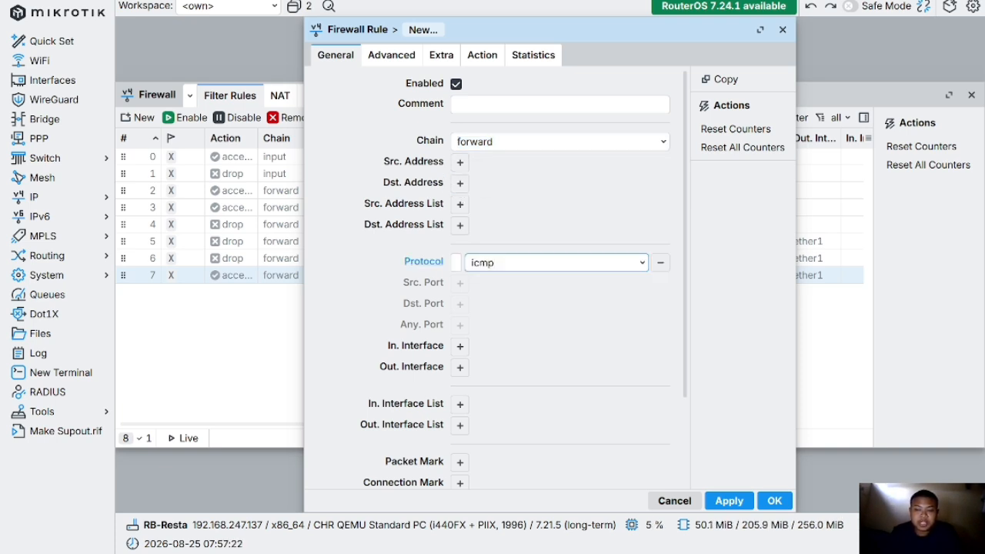
{"action": "left_click", "coordinate": [641, 263]}
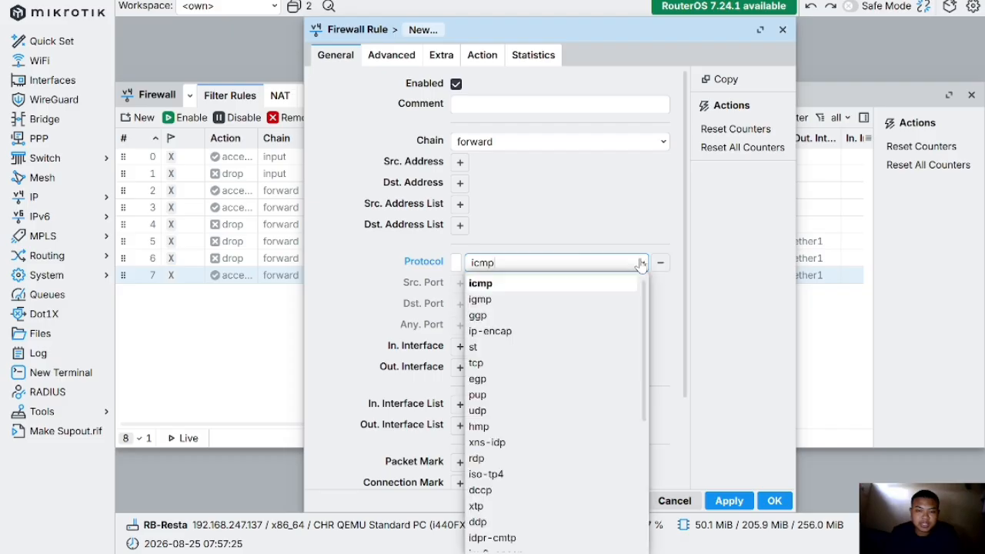
{"action": "left_click", "coordinate": [487, 364]}
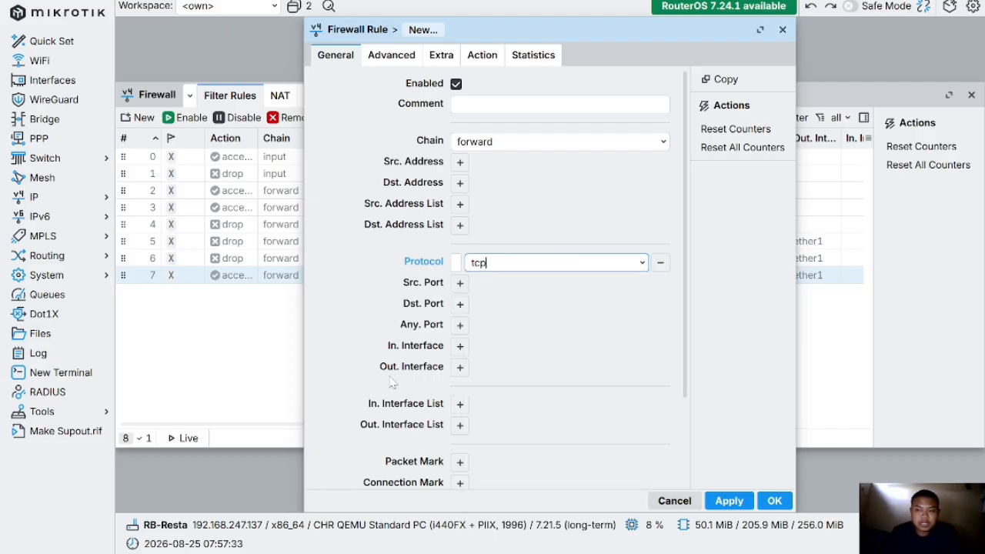
{"action": "left_click", "coordinate": [459, 304]}
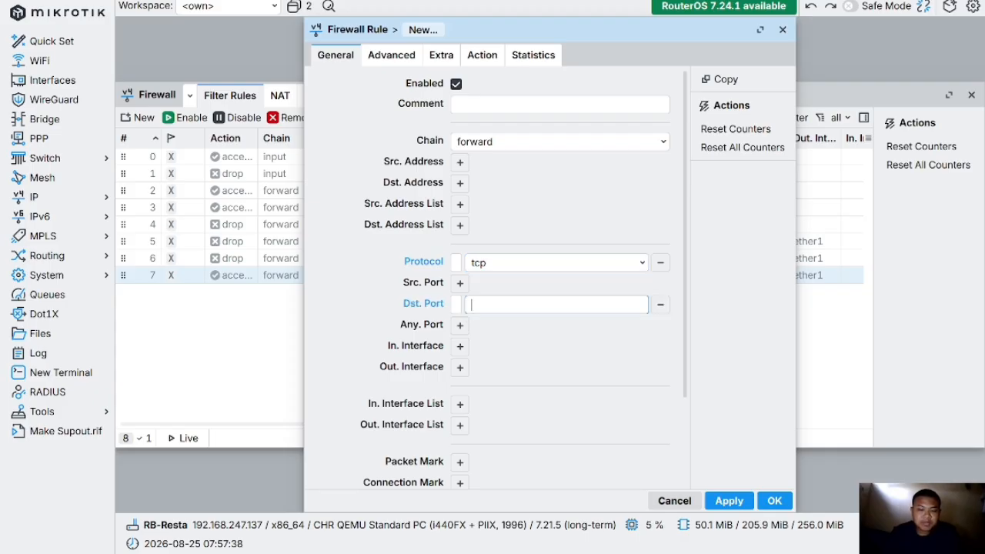
{"action": "type", "text": "443"}
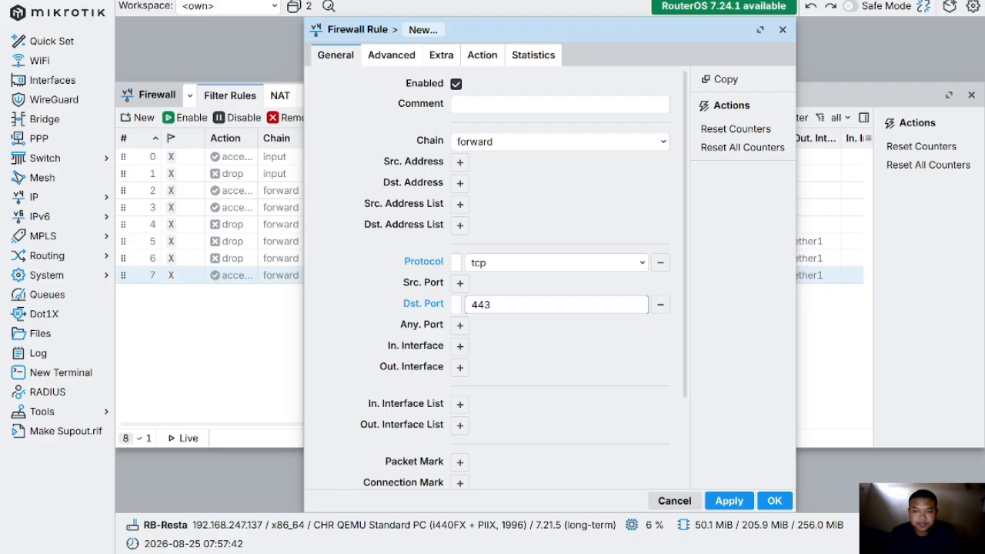
Set the new rule's TLS Host to youtube.com
{"action": "left_click", "coordinate": [391, 58]}
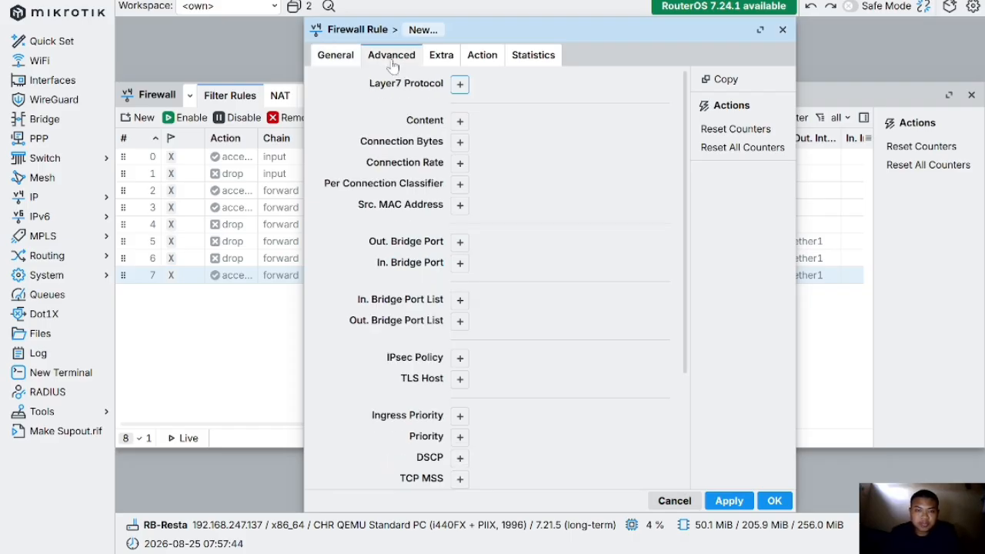
{"action": "left_click", "coordinate": [458, 380]}
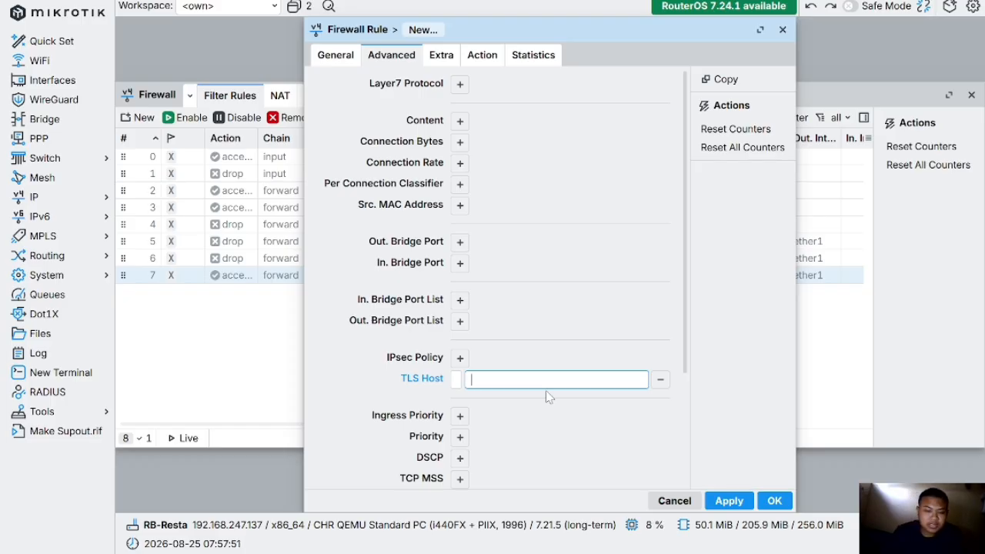
{"action": "type", "text": "youtube,"}
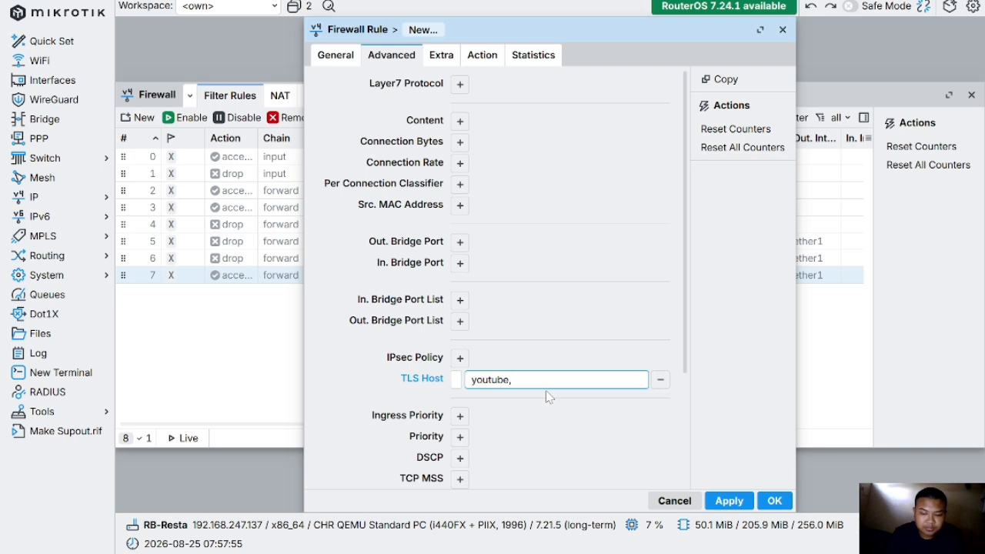
{"action": "key", "text": "BackSpace"}
{"action": "type", "text": ".com"}
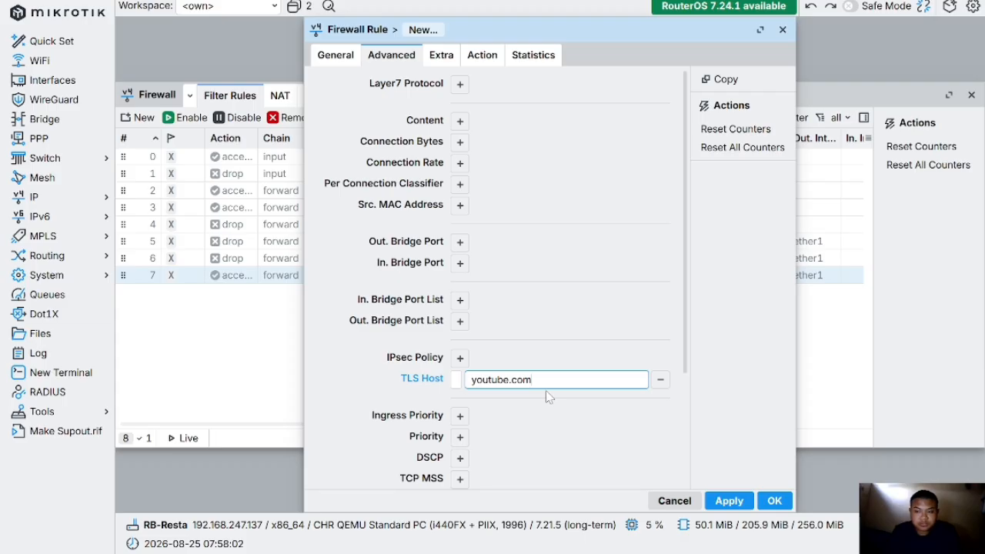
Set the rule's action to drop, then apply and save the rule
{"action": "left_click", "coordinate": [487, 57]}
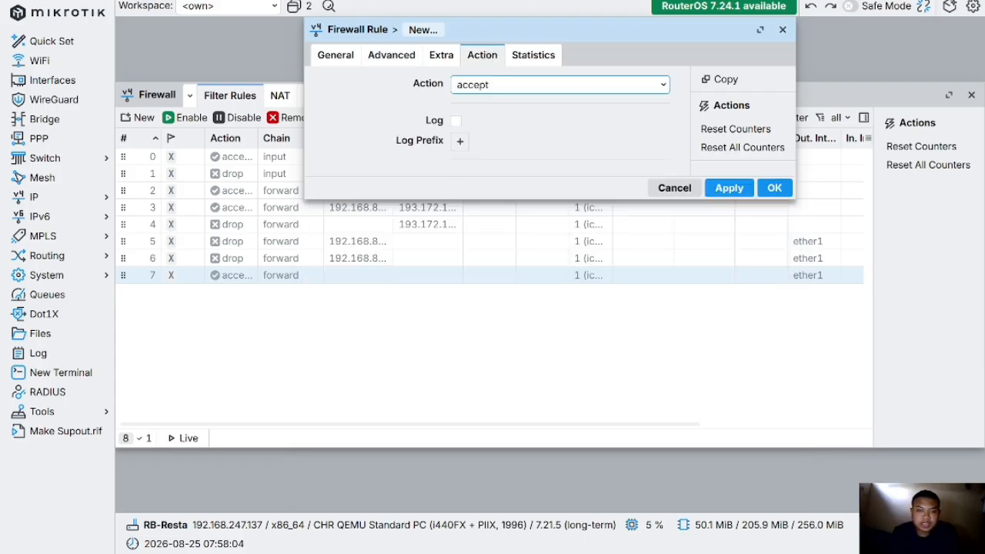
{"action": "left_click", "coordinate": [588, 86]}
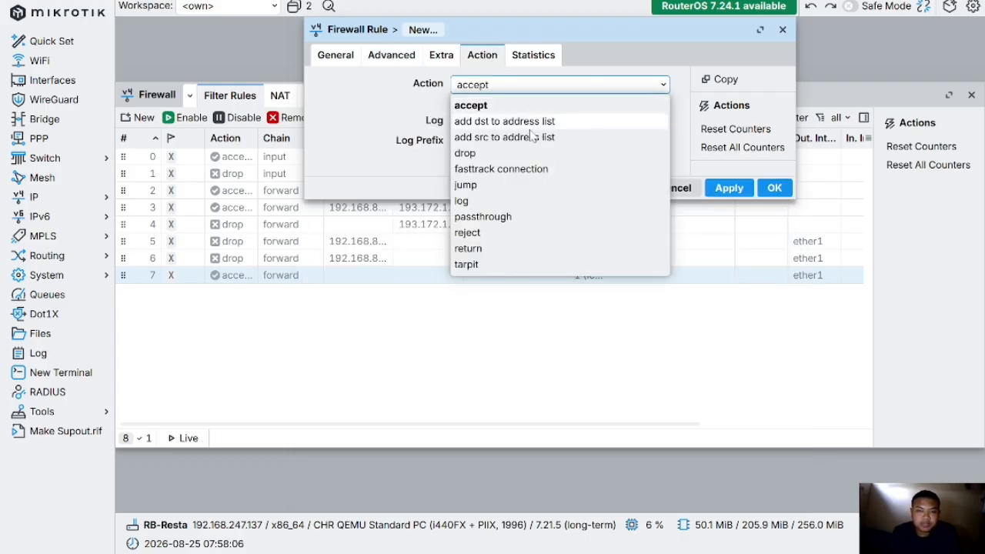
{"action": "left_click", "coordinate": [475, 153]}
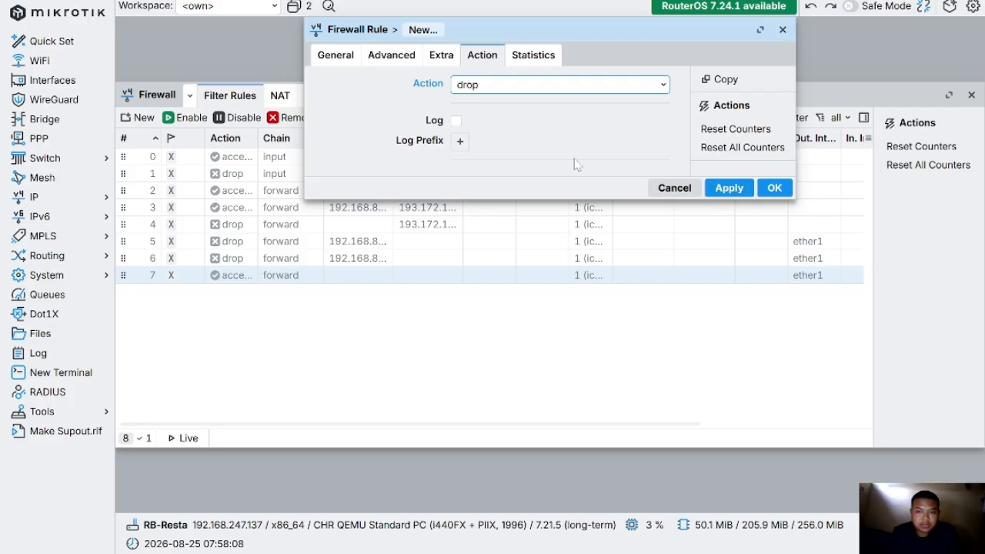
{"action": "left_click", "coordinate": [730, 188]}
{"action": "left_click", "coordinate": [772, 188]}
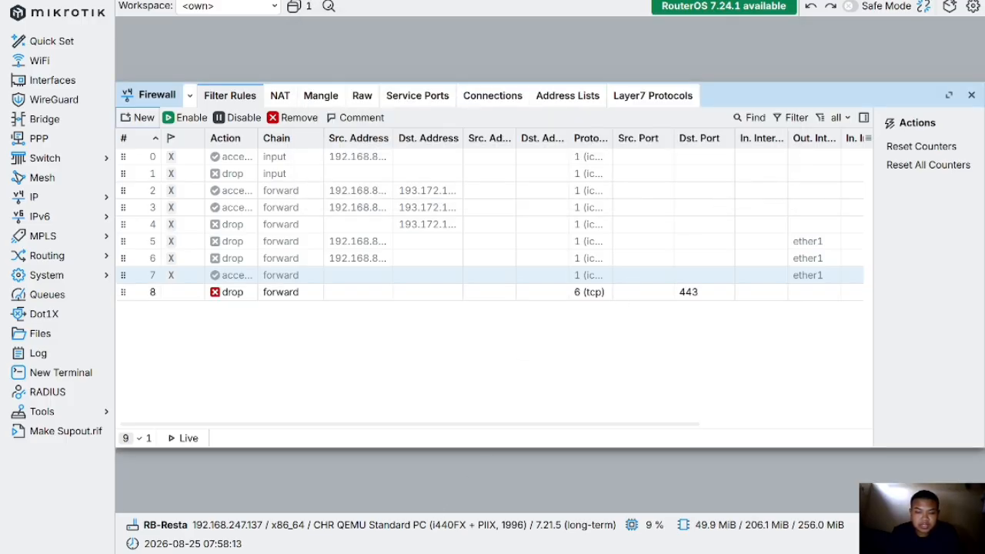
Return to the PNETLab topology, open the CHROME node's console and connect its remote desktop session
{"action": "left_click", "coordinate": [523, 507]}
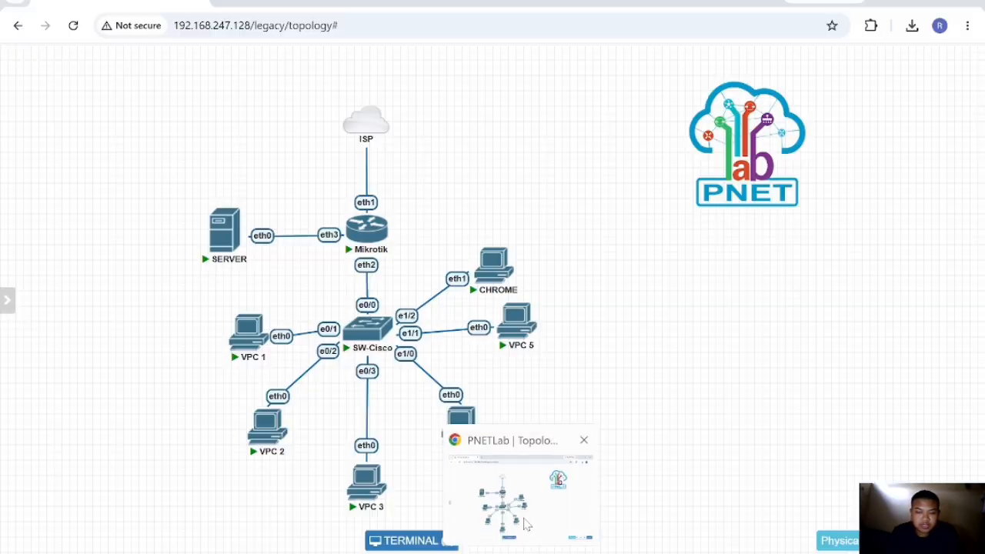
{"action": "left_click", "coordinate": [504, 274]}
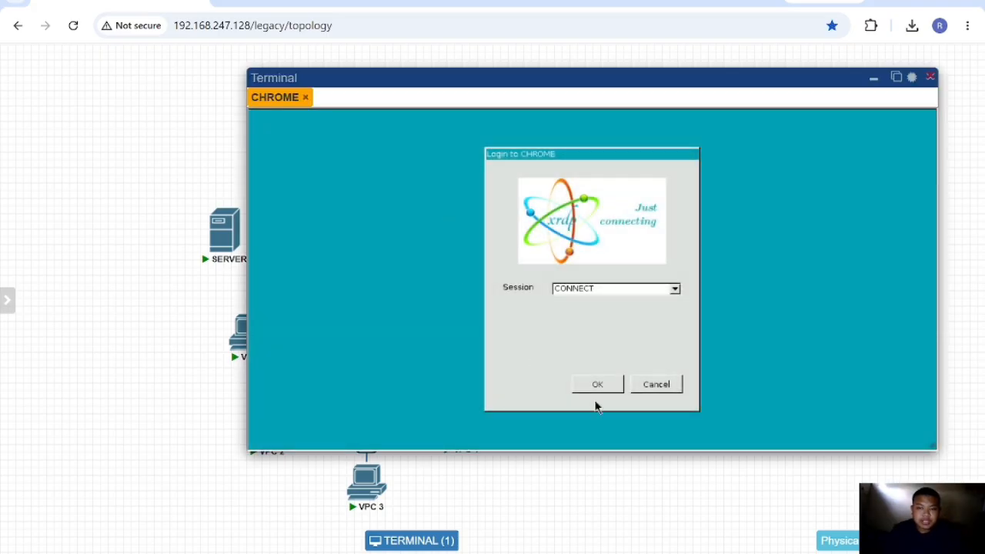
{"action": "left_click", "coordinate": [598, 385]}
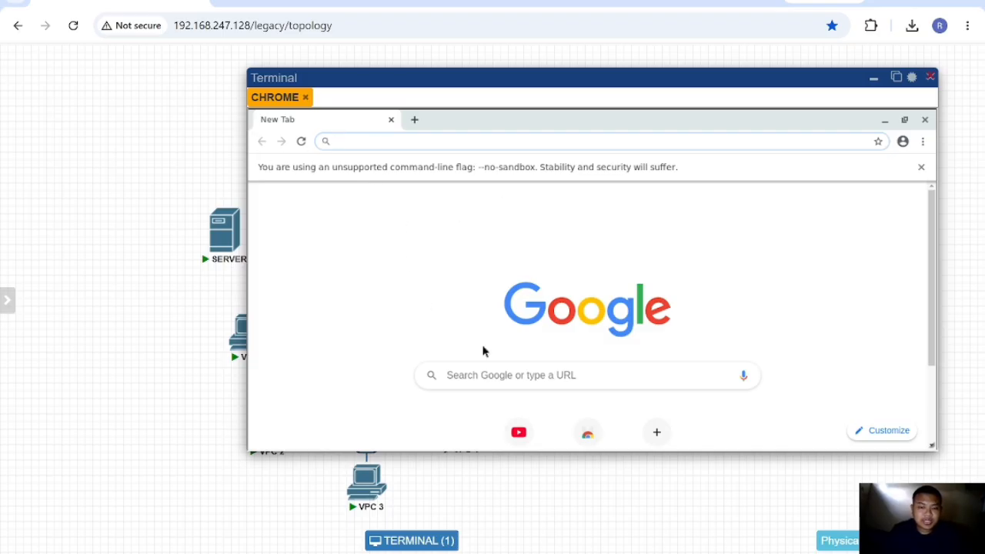
Load youtube.com in the CHROME node's browser to test the block
{"action": "type", "text": "you"}
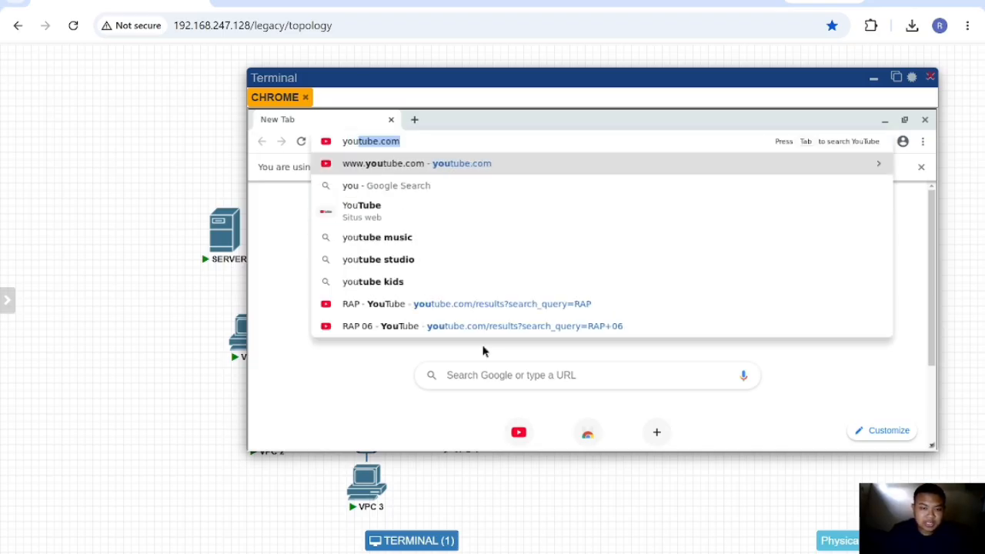
{"action": "type", "text": "tub"}
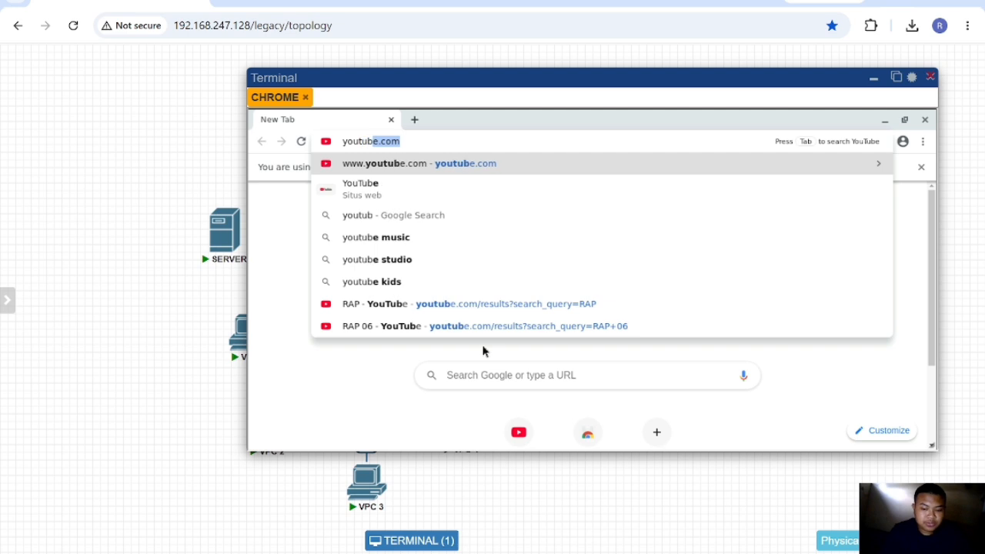
{"action": "type", "text": "e.com"}
{"action": "key", "text": "Return"}
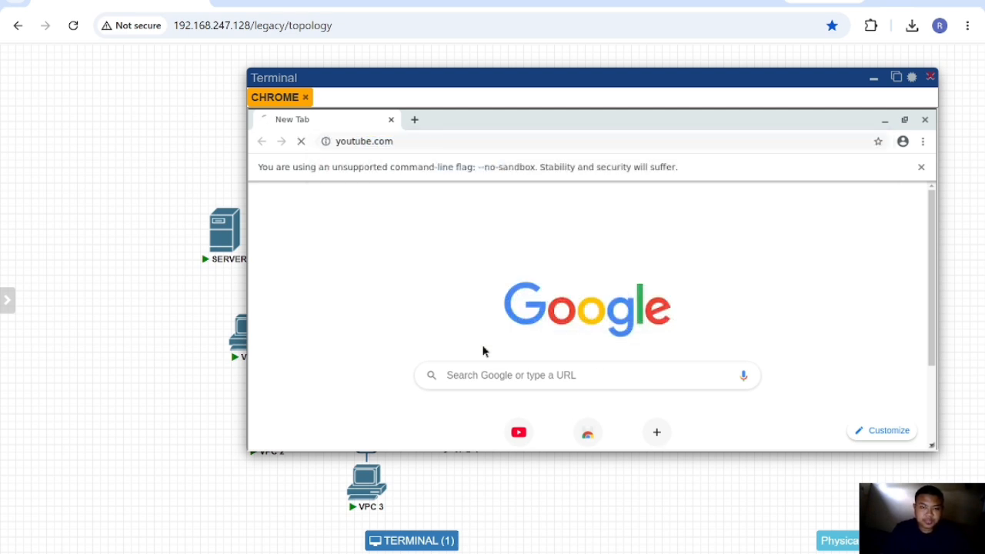